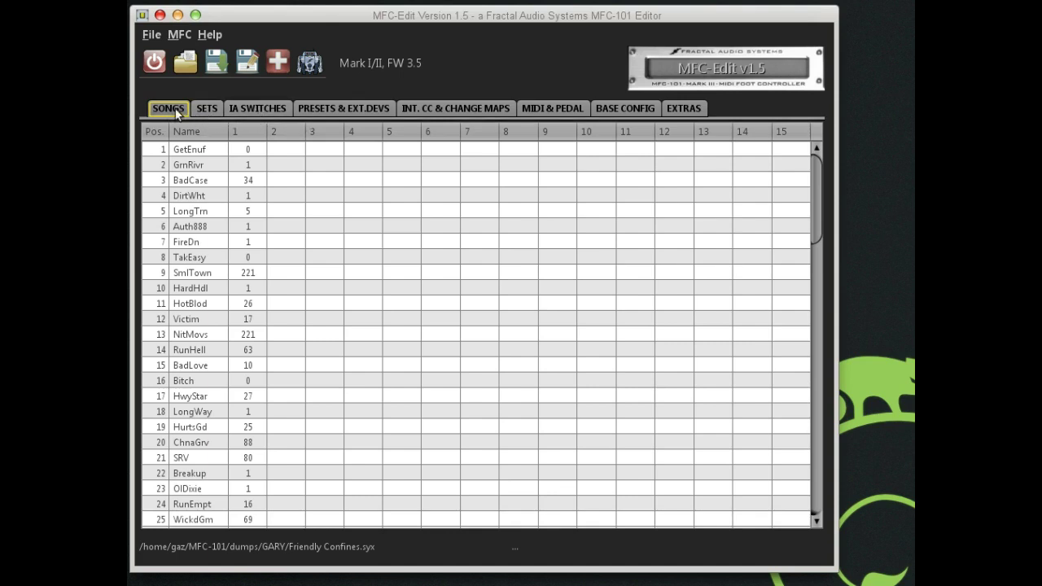
- Step through the Sets, IA Switches, Presets & Ext.Devs, Int. CC & Change Maps, MIDI & Pedal and Base Config pages
left_click(204, 108)
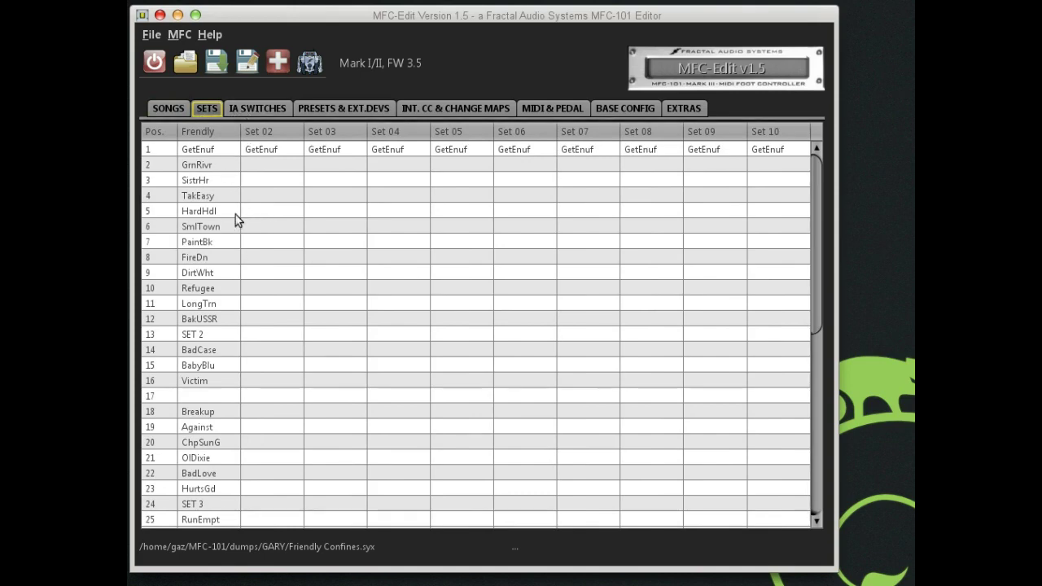
left_click(260, 109)
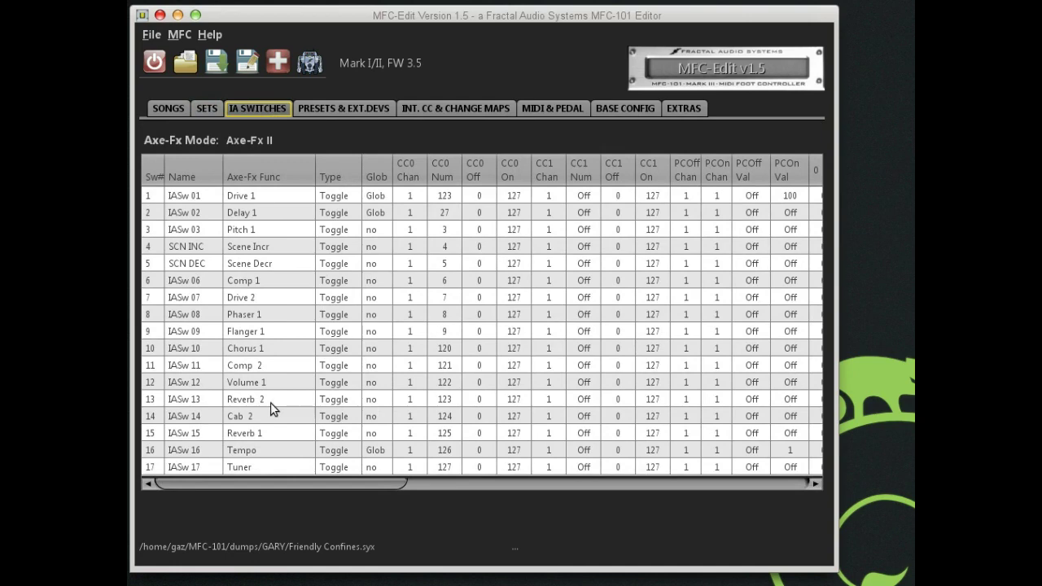
left_click(339, 110)
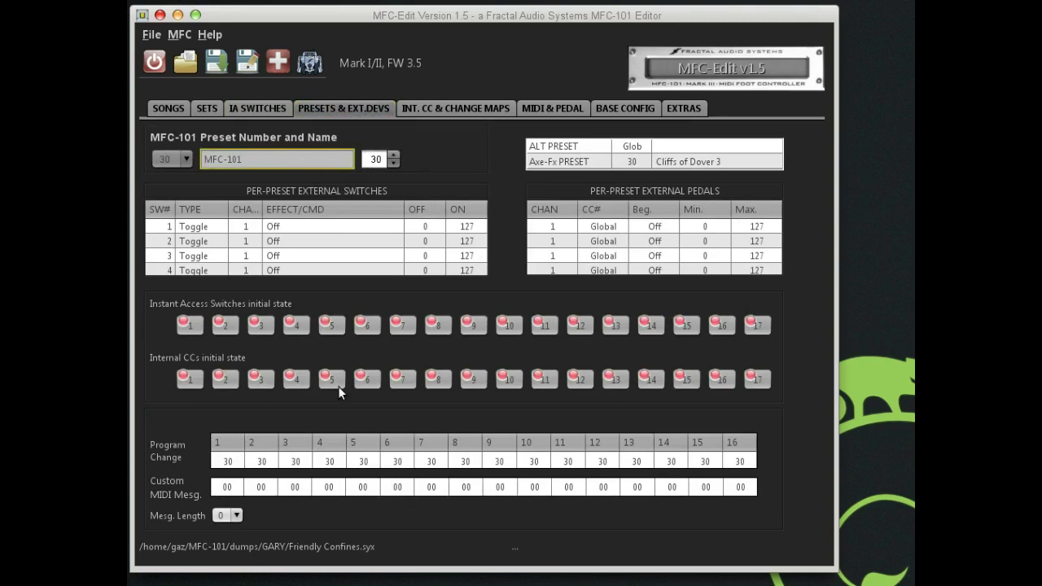
left_click(448, 111)
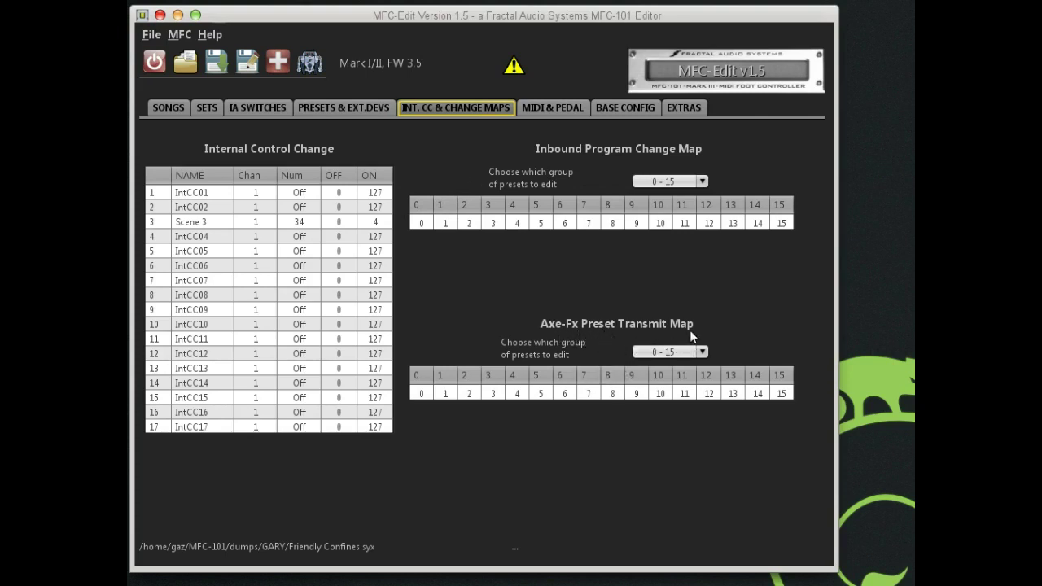
left_click(537, 107)
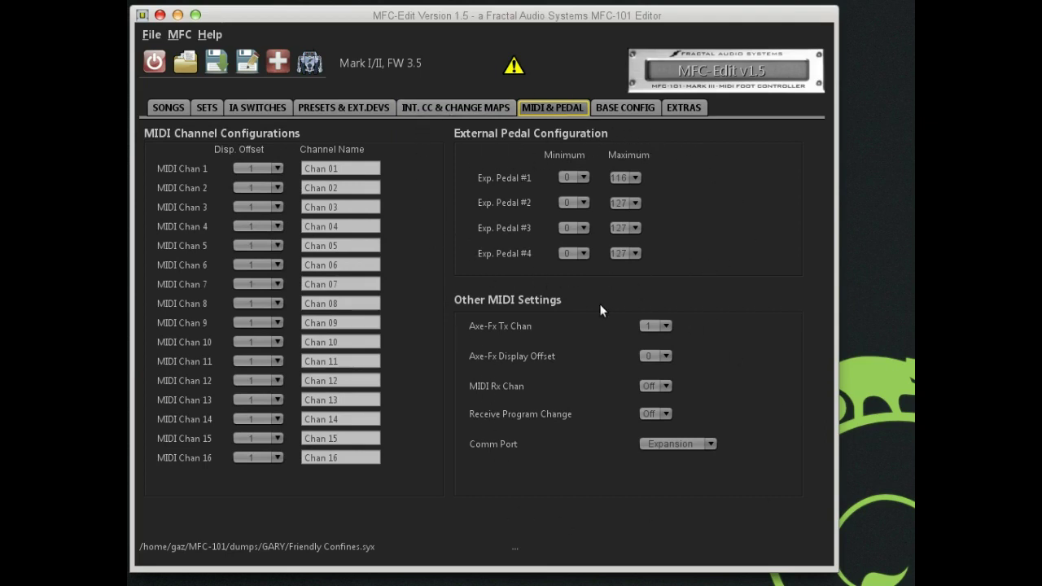
left_click(611, 108)
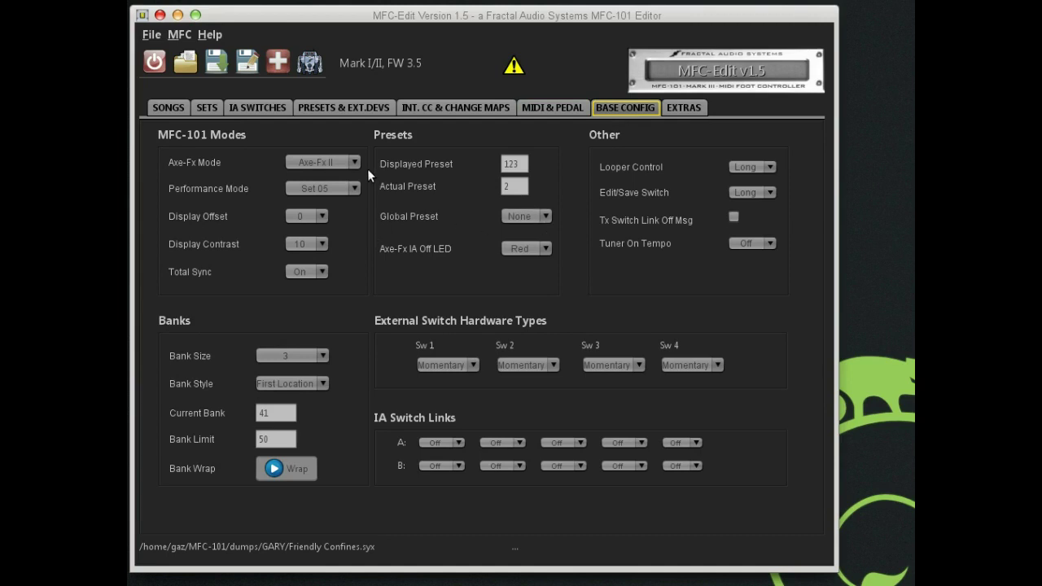
- Leave Axe-Fx mode at Axe-Fx II, then view the error log from the Extras page
left_click(343, 161)
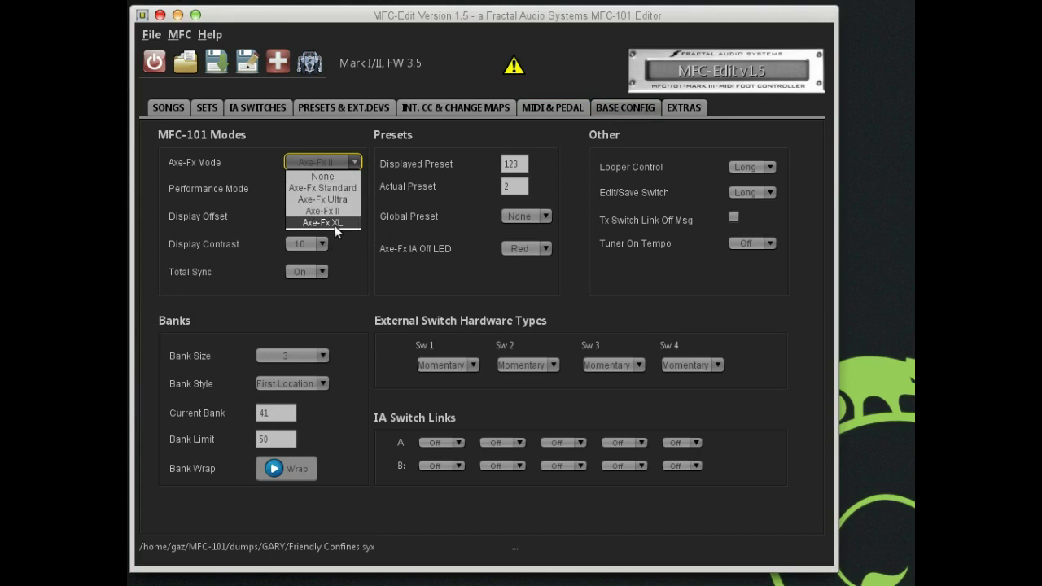
left_click(329, 121)
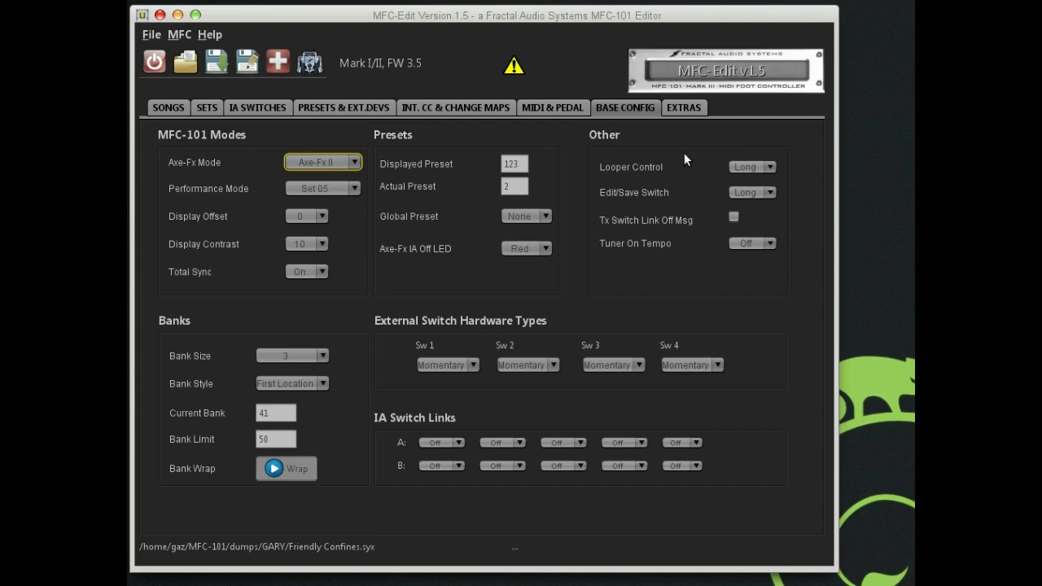
left_click(686, 110)
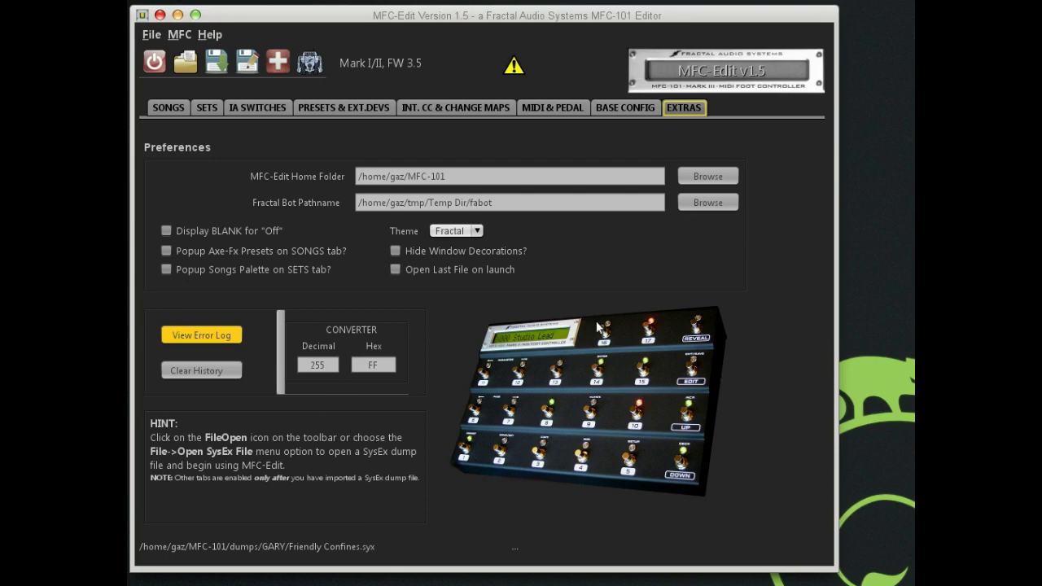
left_click(229, 334)
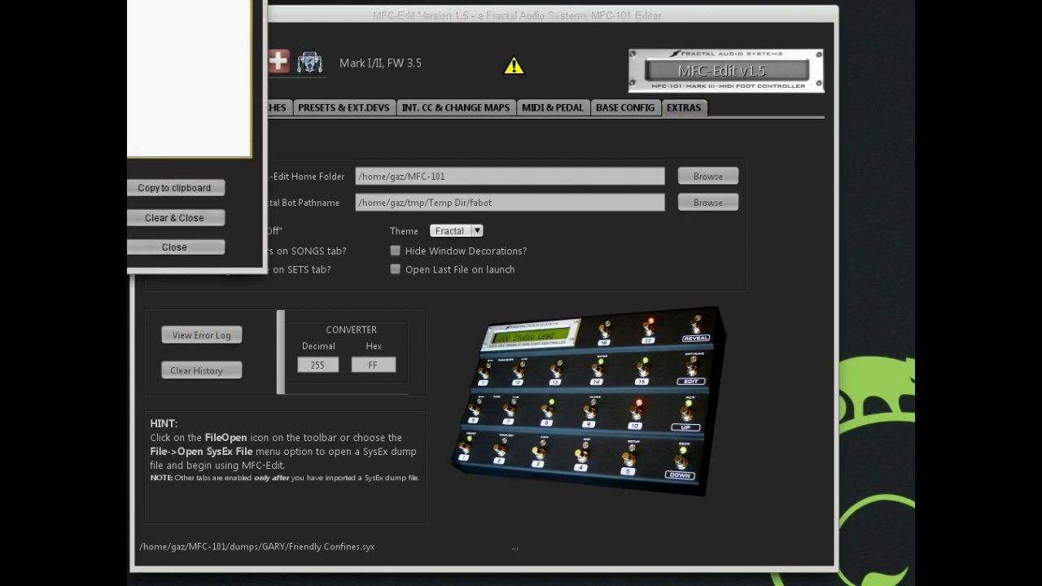
- Clear the error log and close its window
left_click(177, 215)
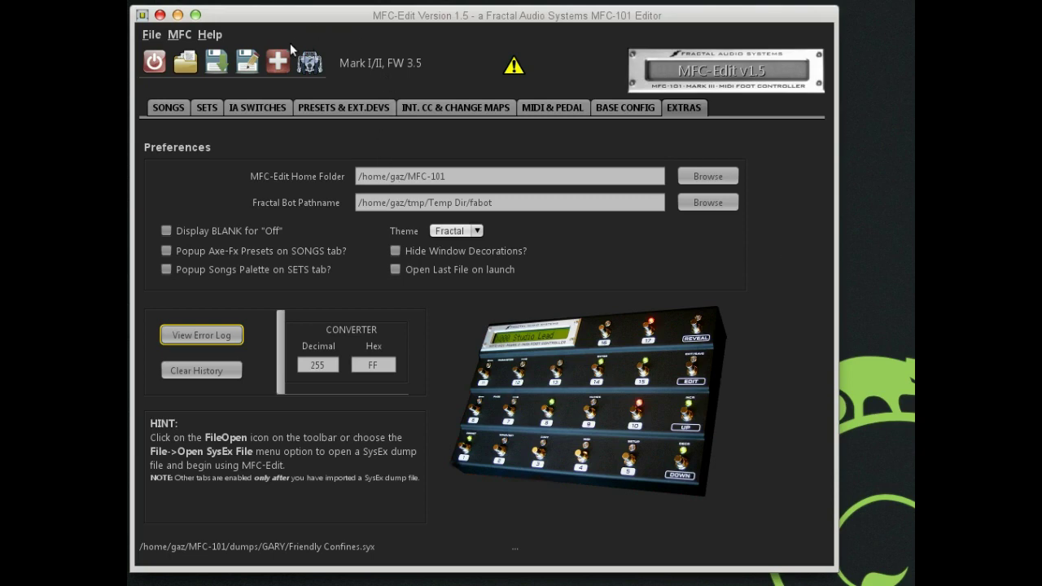
- Look over Fractal-Bot and close it, then start MFC > Receive File from MFC-101
left_click(307, 69)
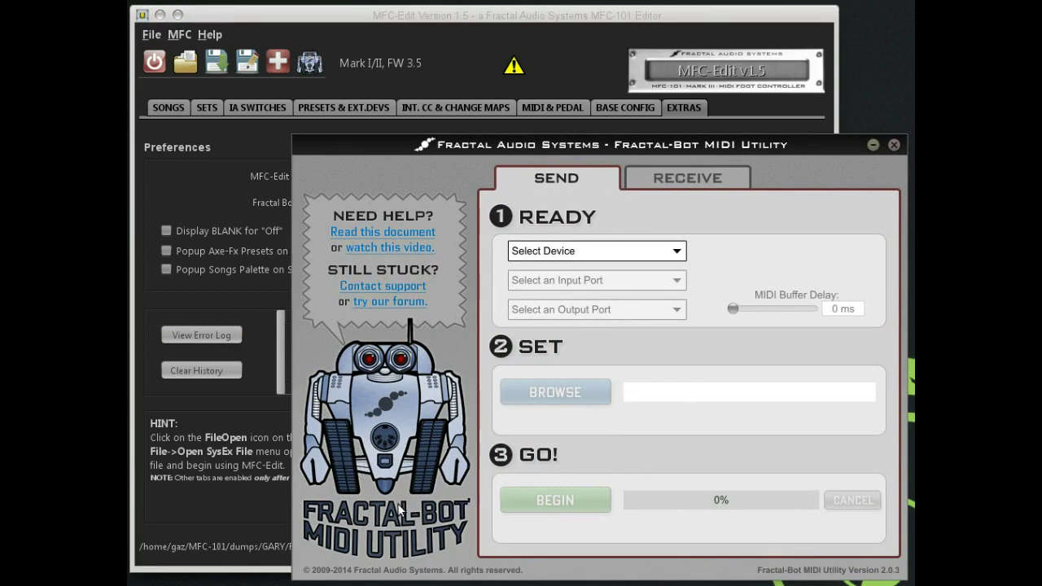
left_click(895, 146)
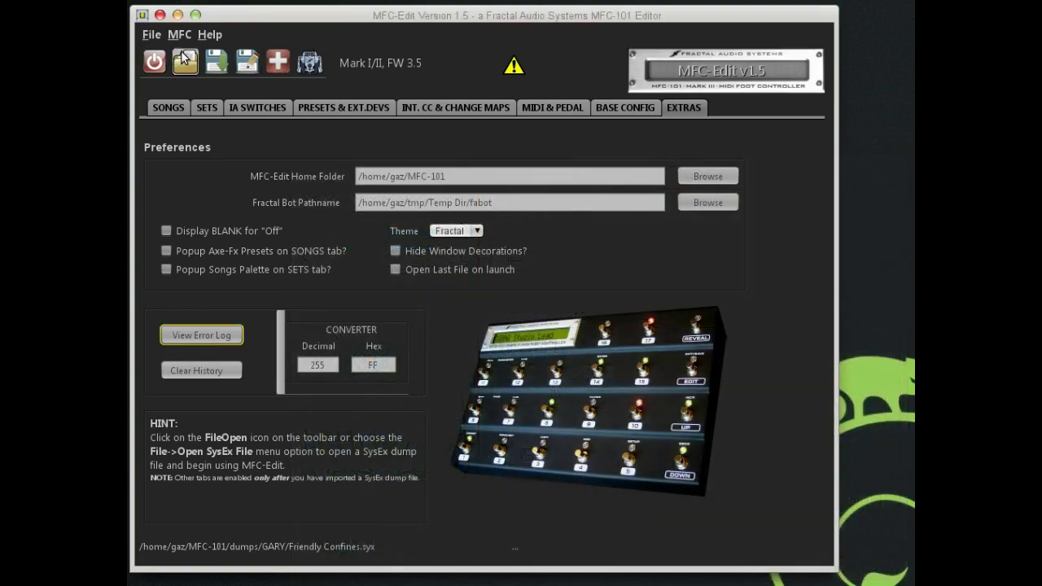
left_click(180, 34)
left_click(196, 55)
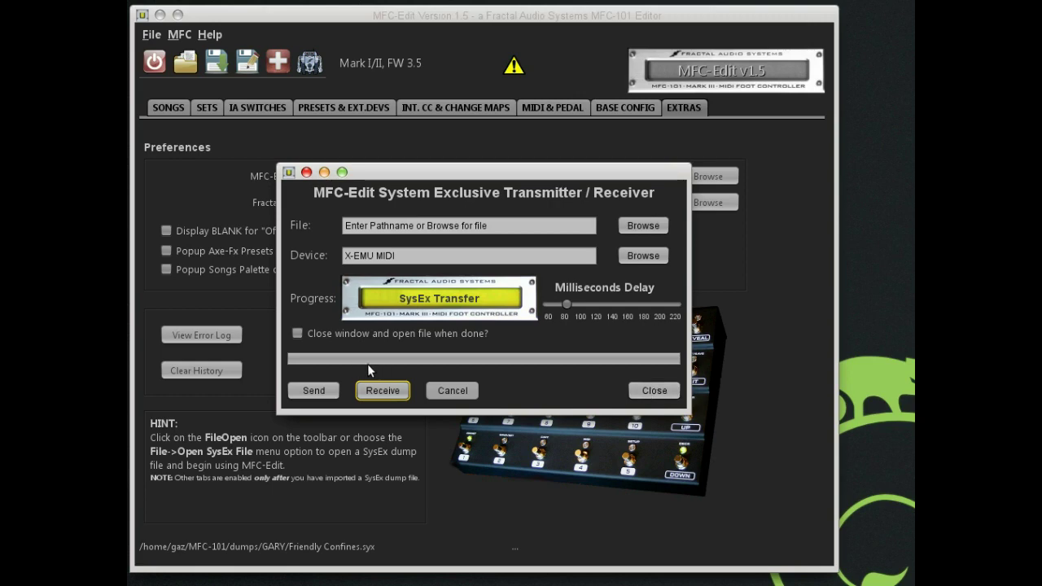
- Close the SysEx Transmitter / Receiver and bring up the Open dialog for .syx dumps
left_click(652, 390)
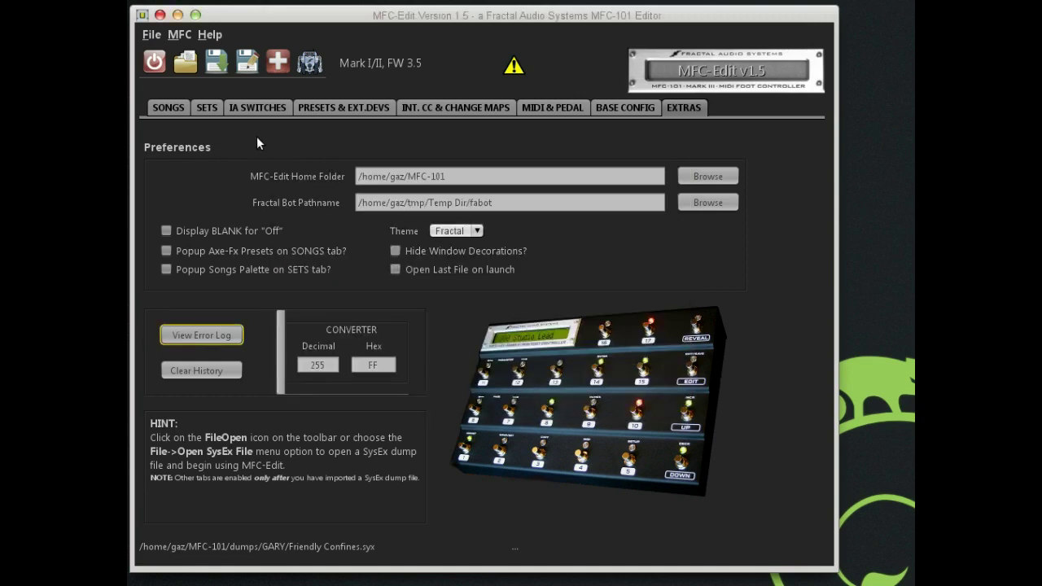
left_click(189, 72)
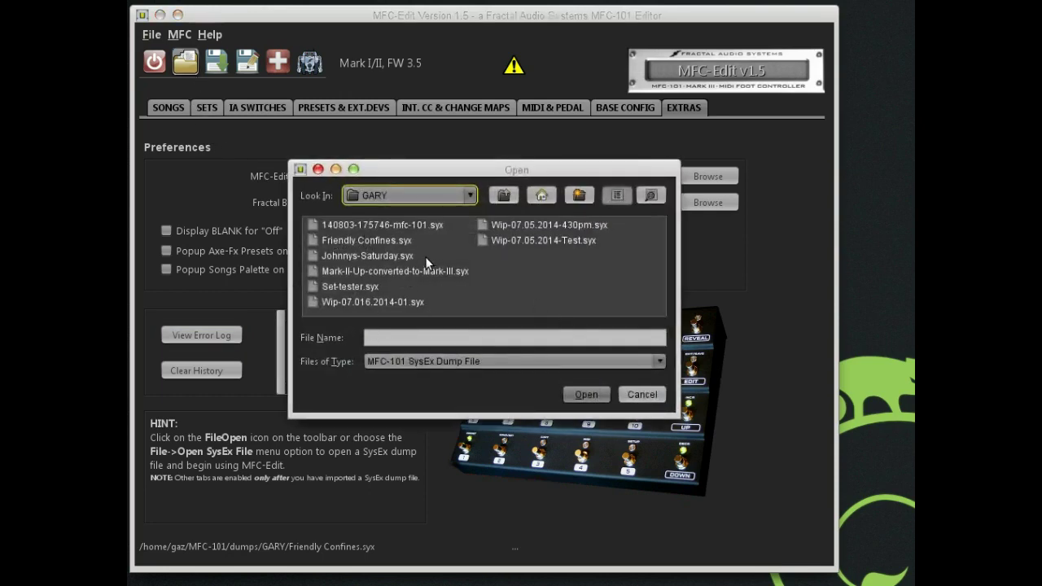
left_click(640, 394)
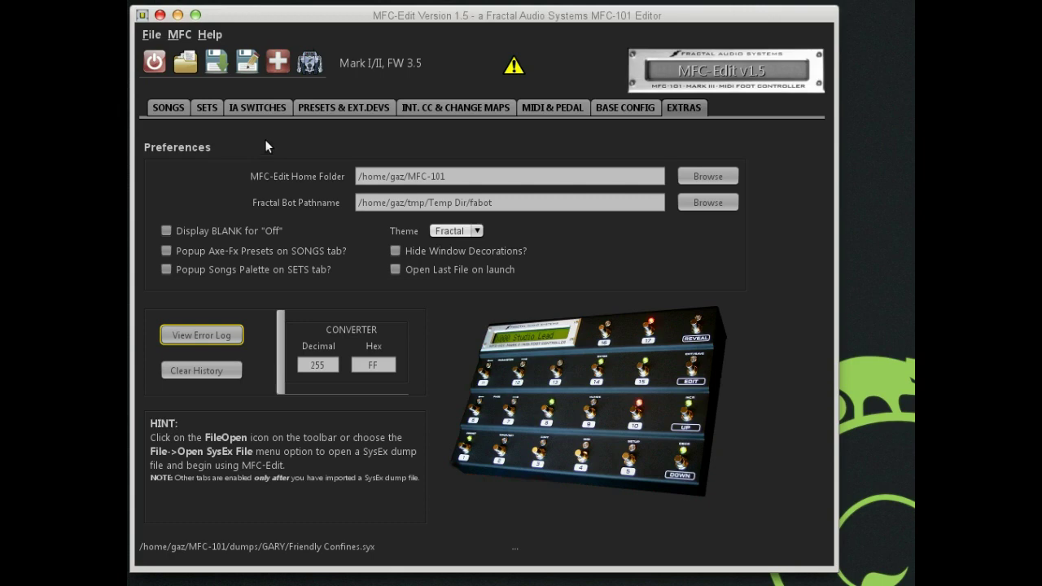
left_click(173, 108)
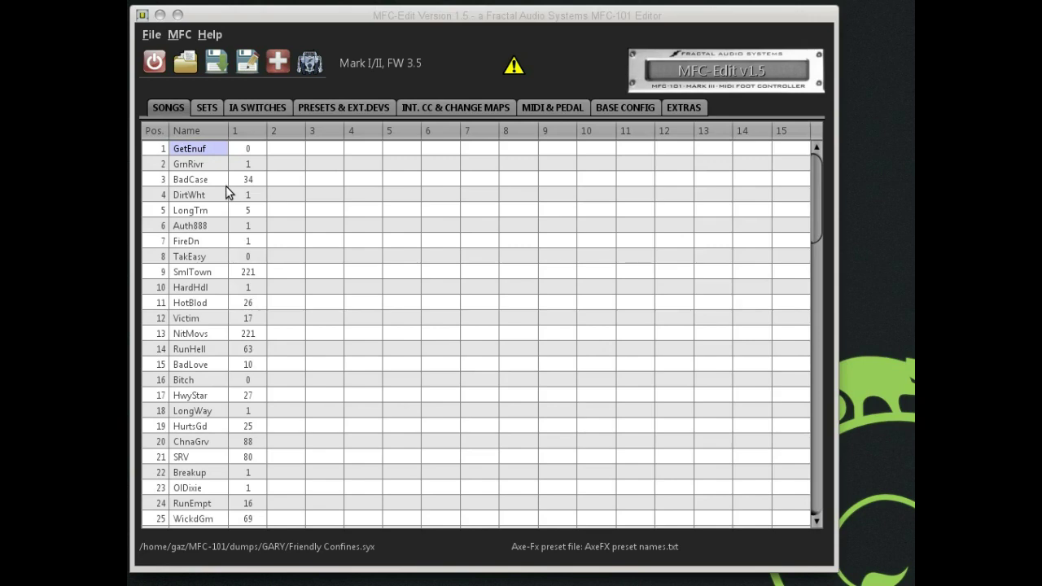
- Change song 6's name from Auth888 to Author, fixing the extra typed letter
left_click(212, 166)
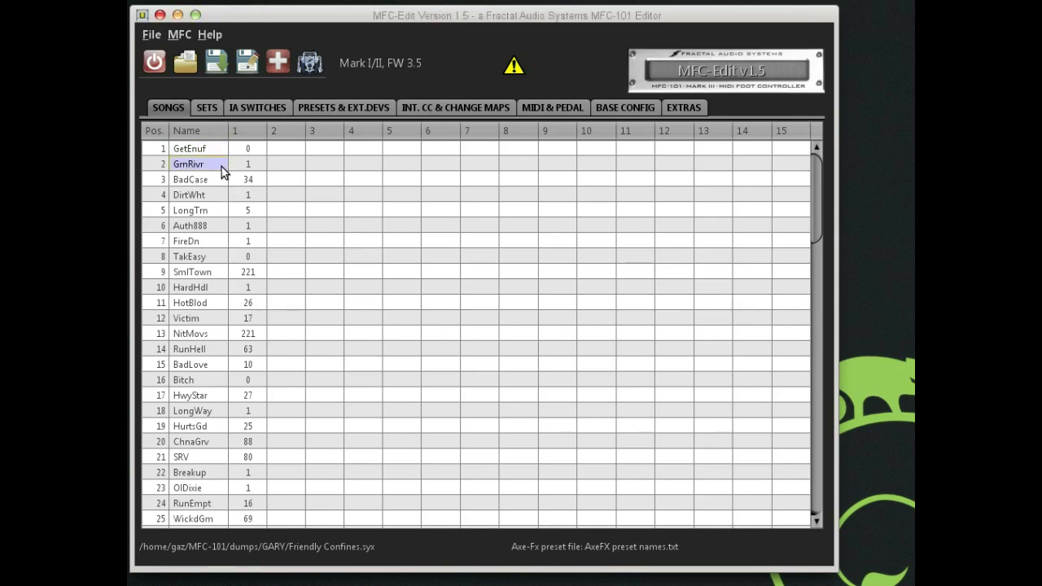
left_click(214, 179)
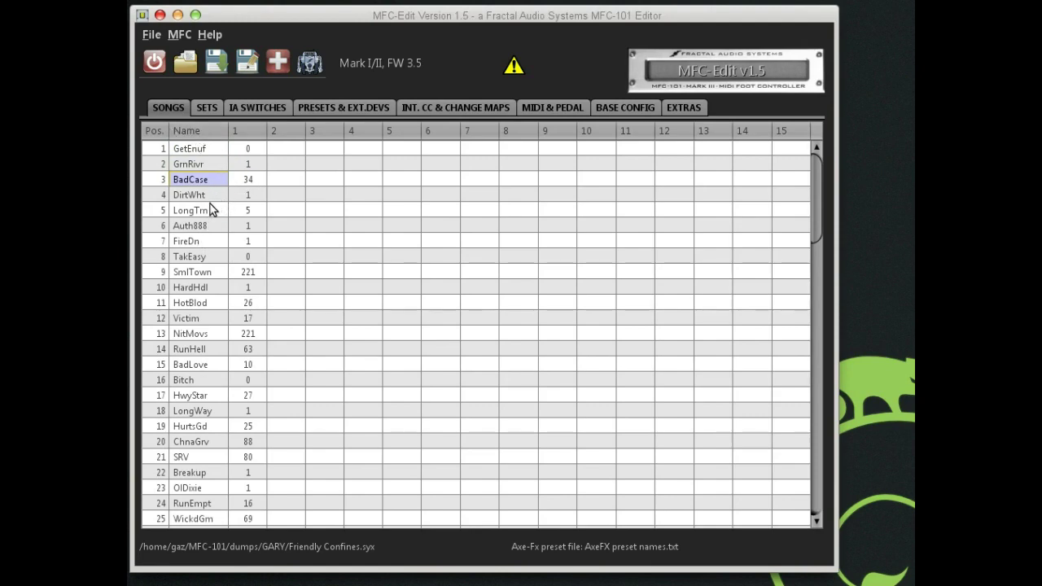
key("Down")
key("Down")
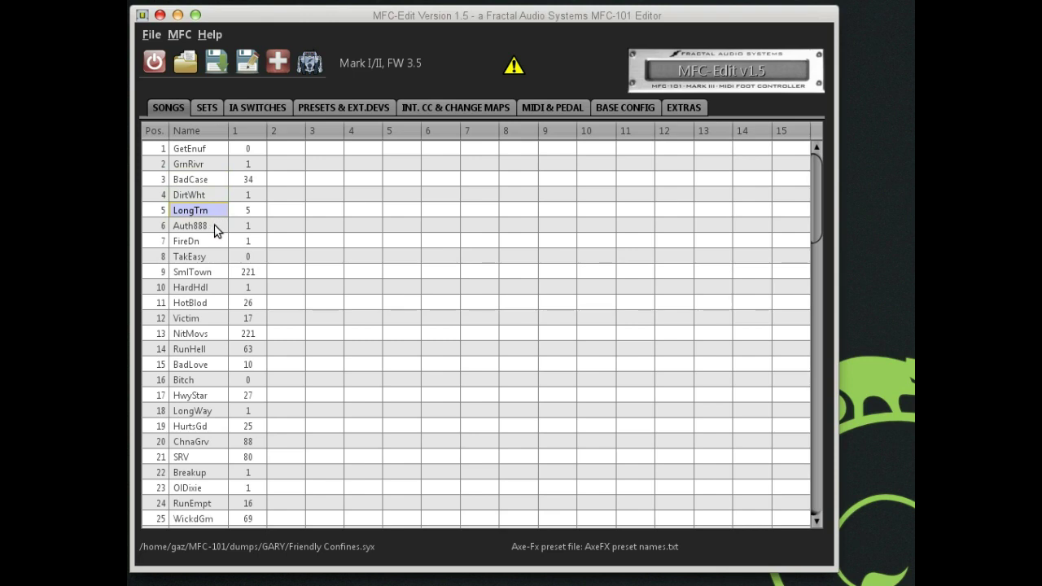
double_click(216, 228)
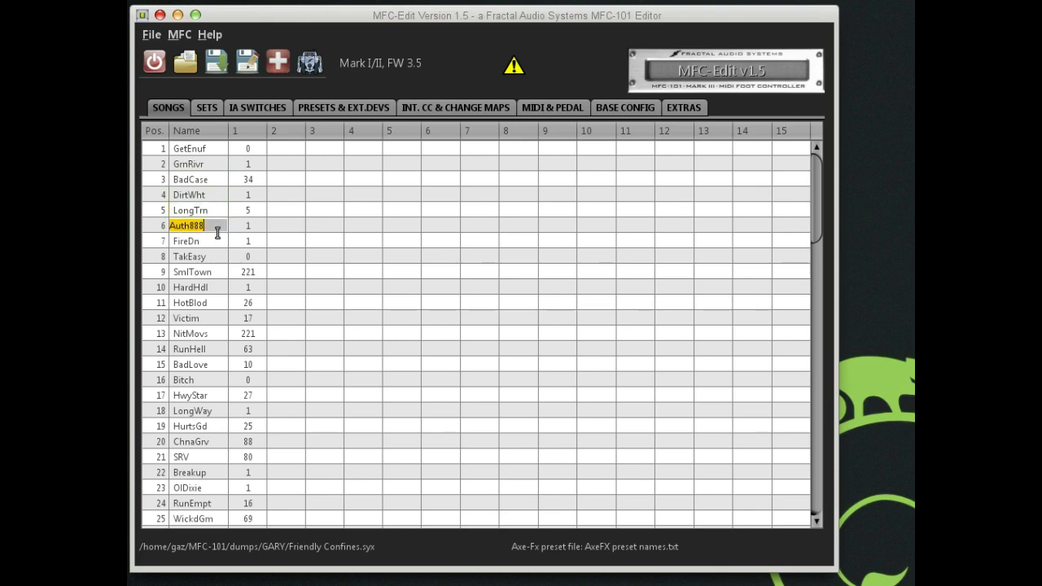
key("BackSpace")
type("Authorasdfasf")
key("Tab")
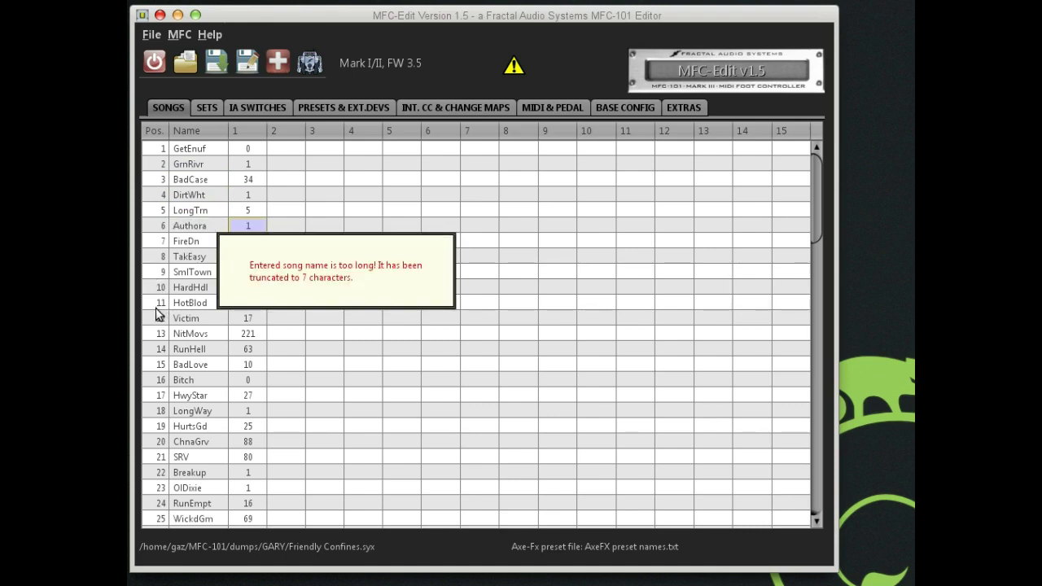
double_click(216, 229)
key("BackSpace")
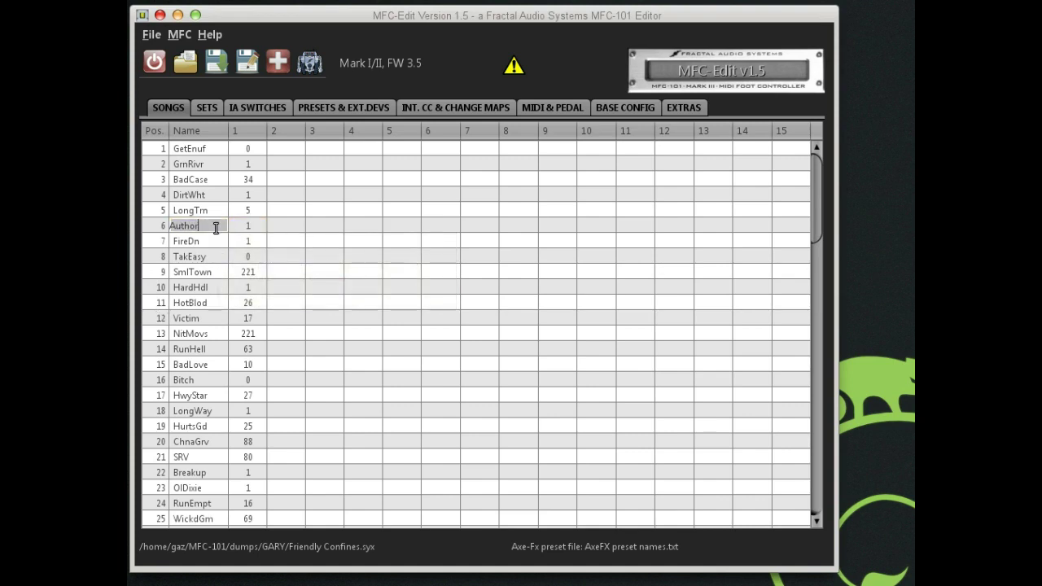
key("Tab")
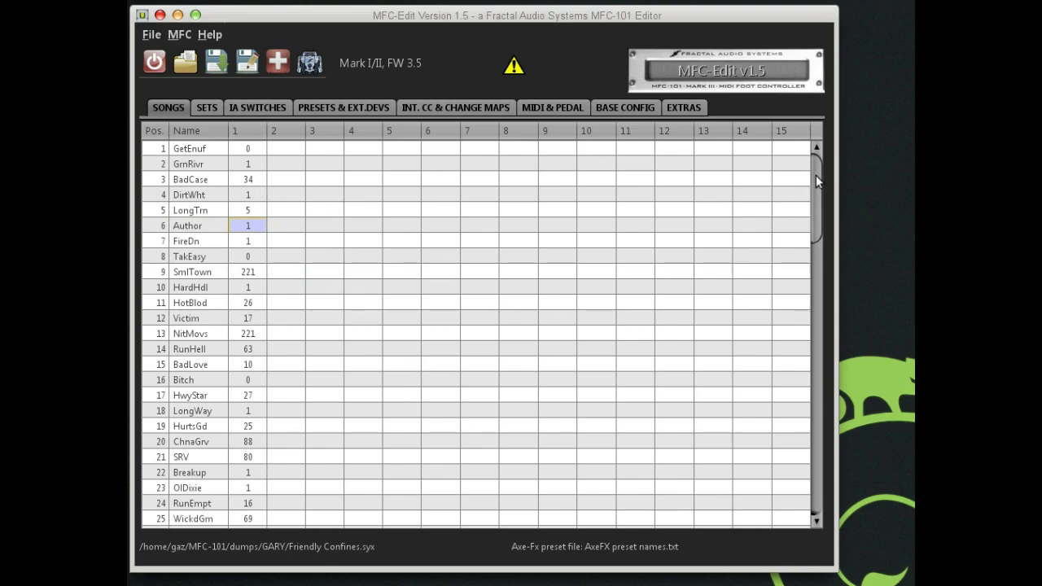
left_click_drag(815, 175, 798, 383)
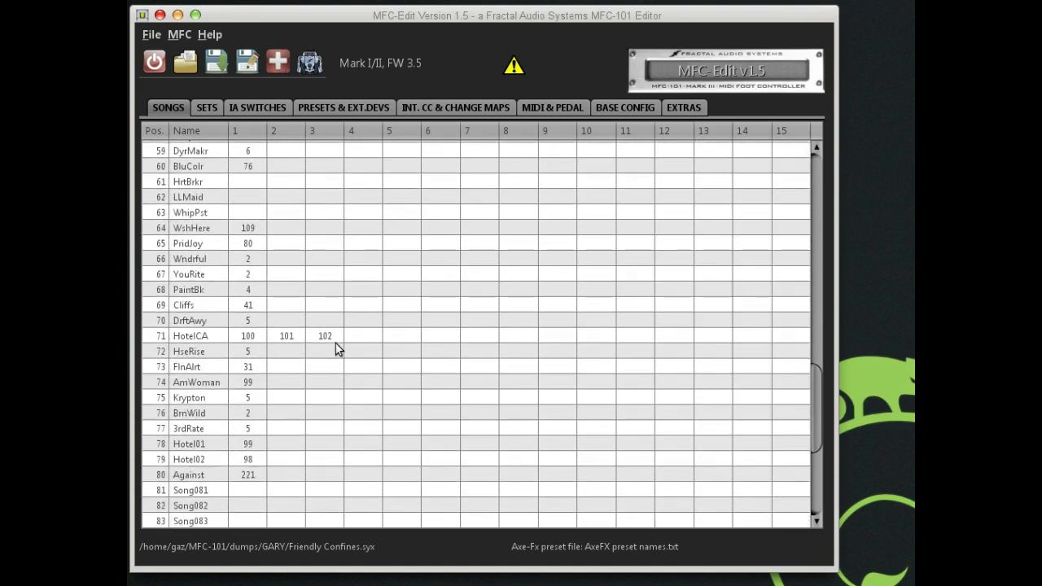
mouse_move(302, 343)
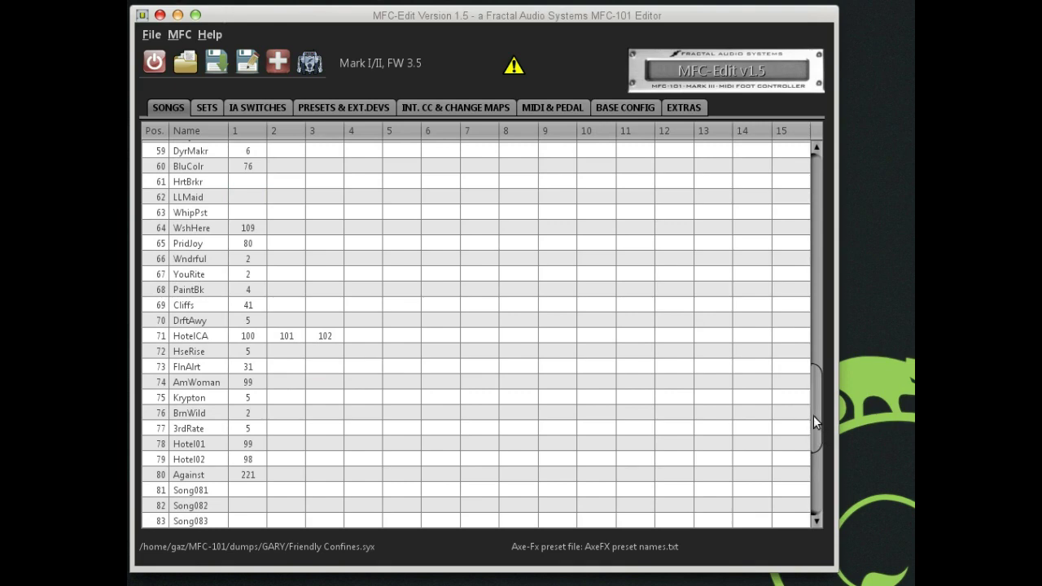
left_click_drag(813, 423, 705, 230)
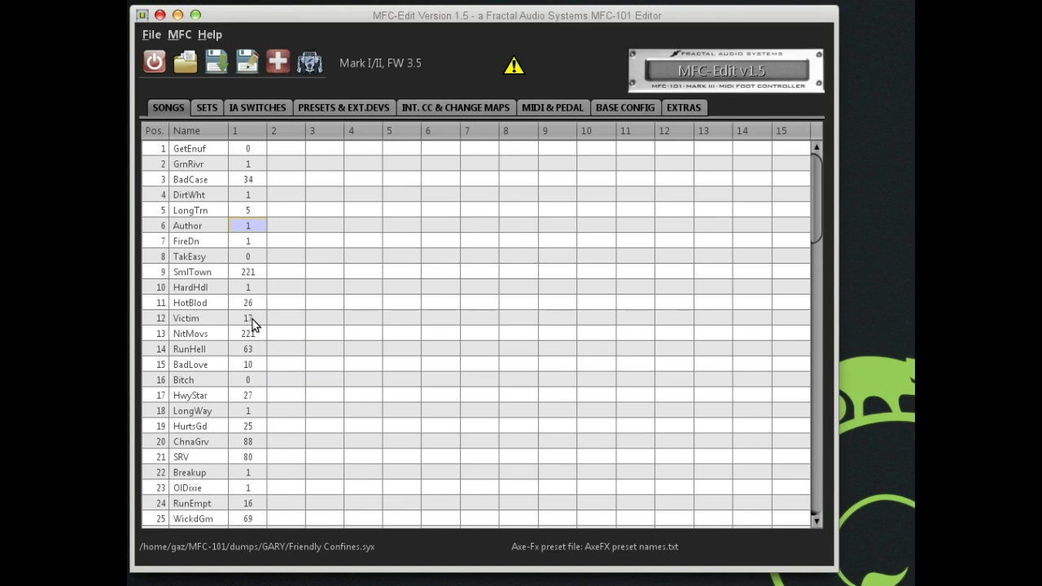
left_click(249, 323)
- Set Victim's first preset to 267, keep NitMovs at 221, and show the Axe-Fx preset names
left_click_drag(261, 349, 251, 382)
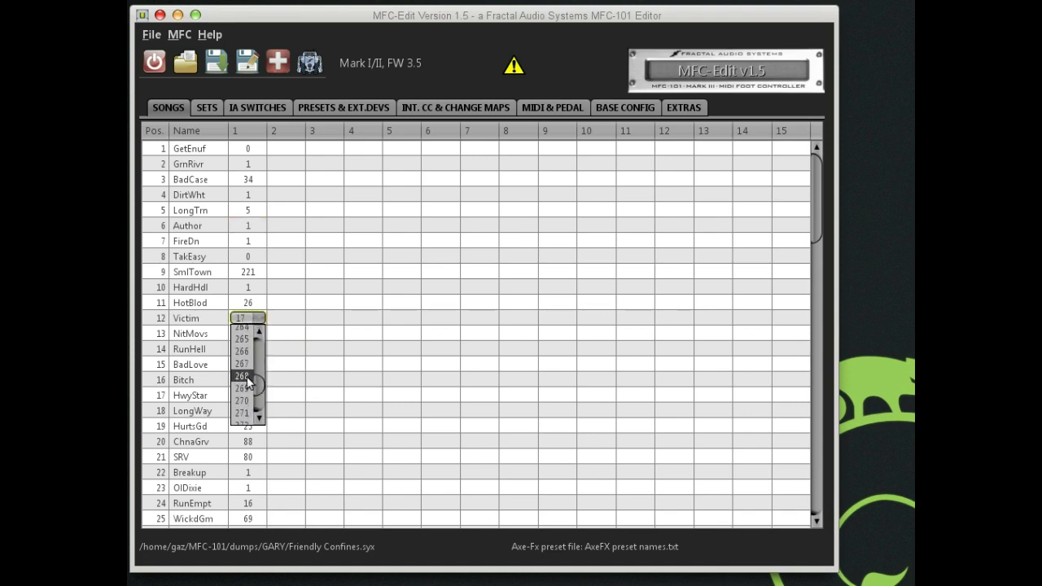
left_click(239, 365)
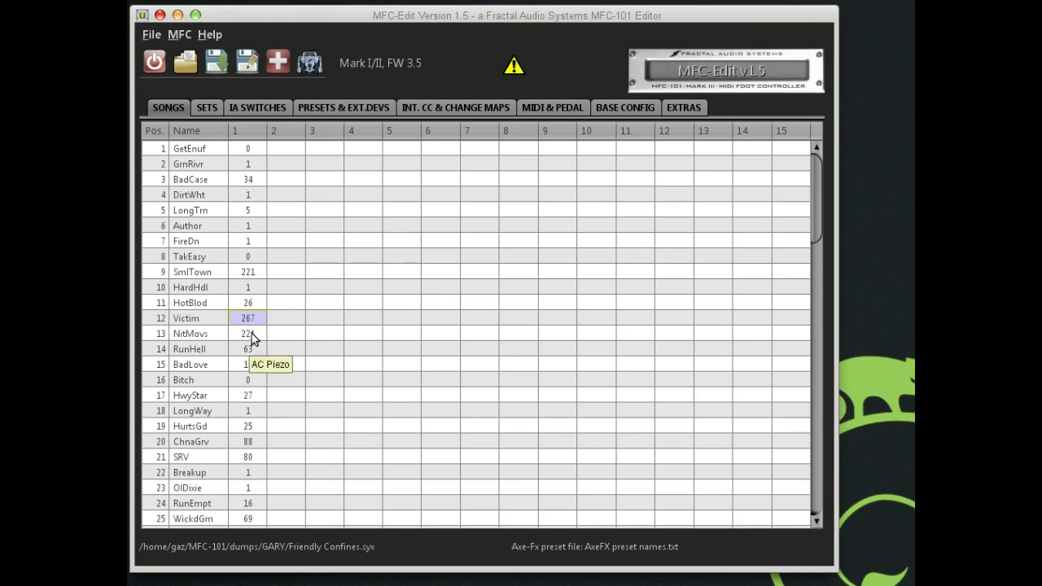
left_click(252, 333)
left_click(247, 346)
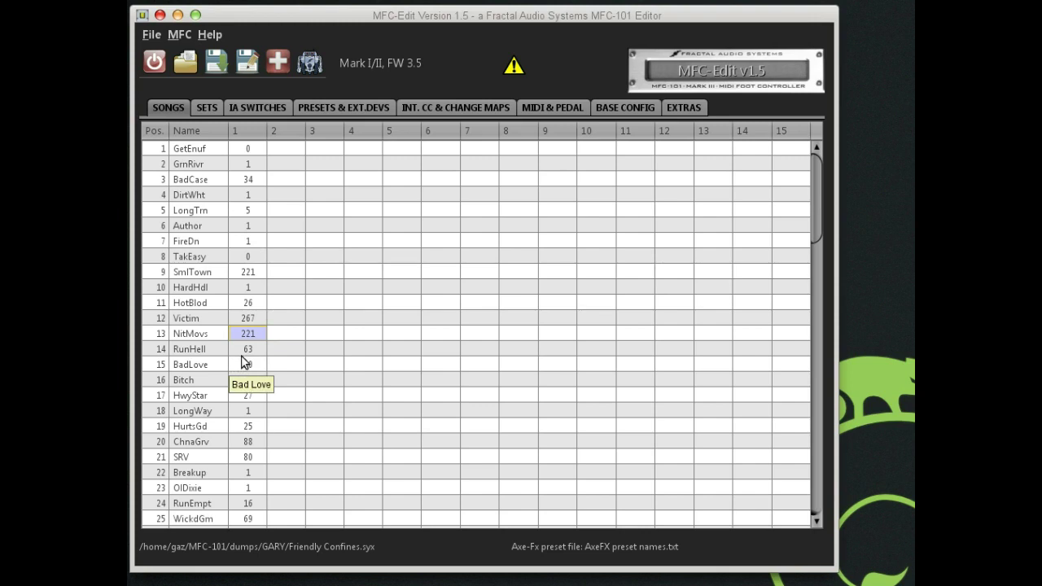
left_click(161, 36)
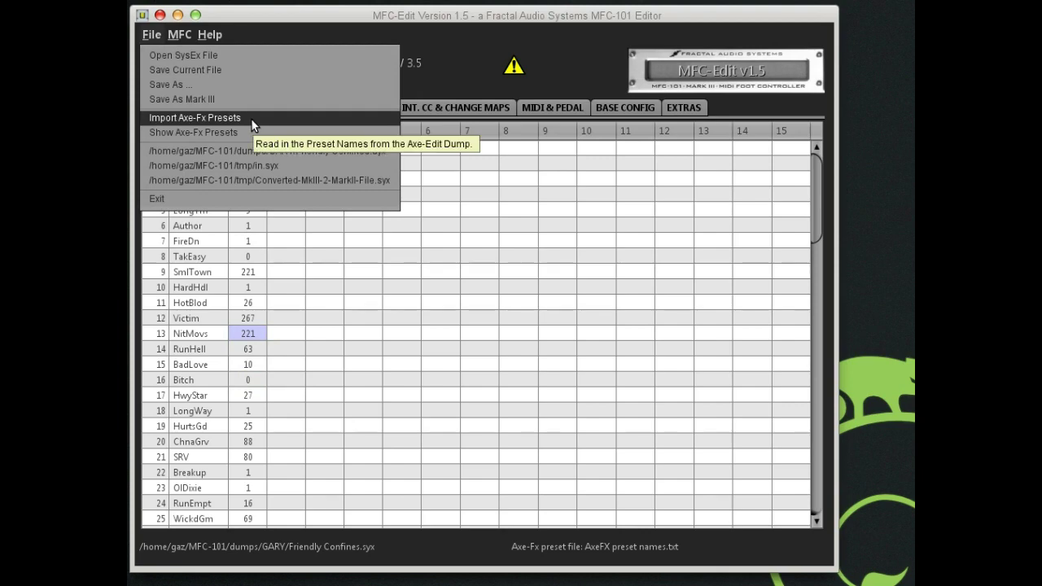
left_click(222, 133)
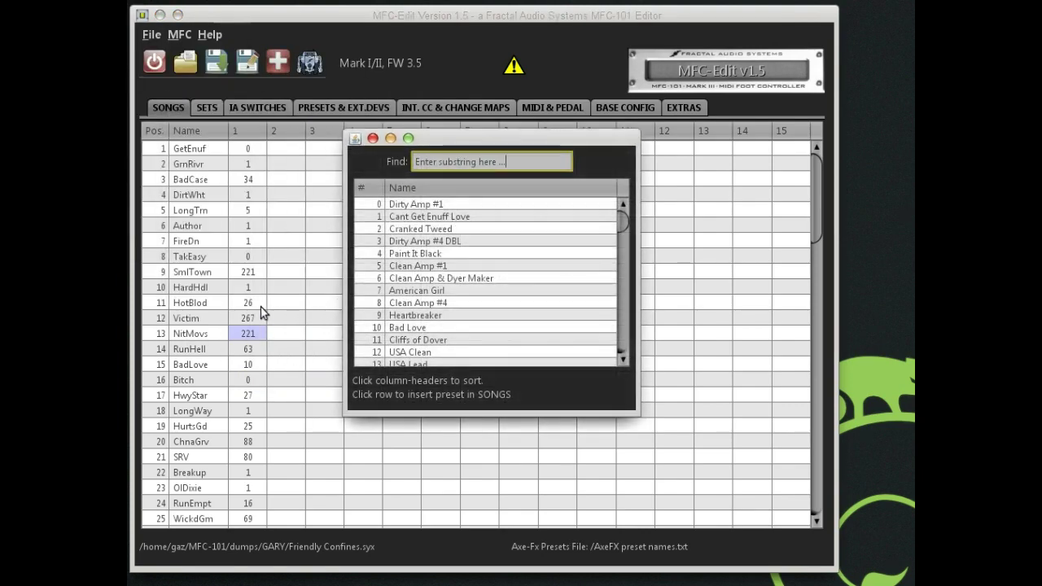
- Give HardHdl preset 39 (Brown) instead of 36 FAS Modern, then close the preset list
left_click(249, 289)
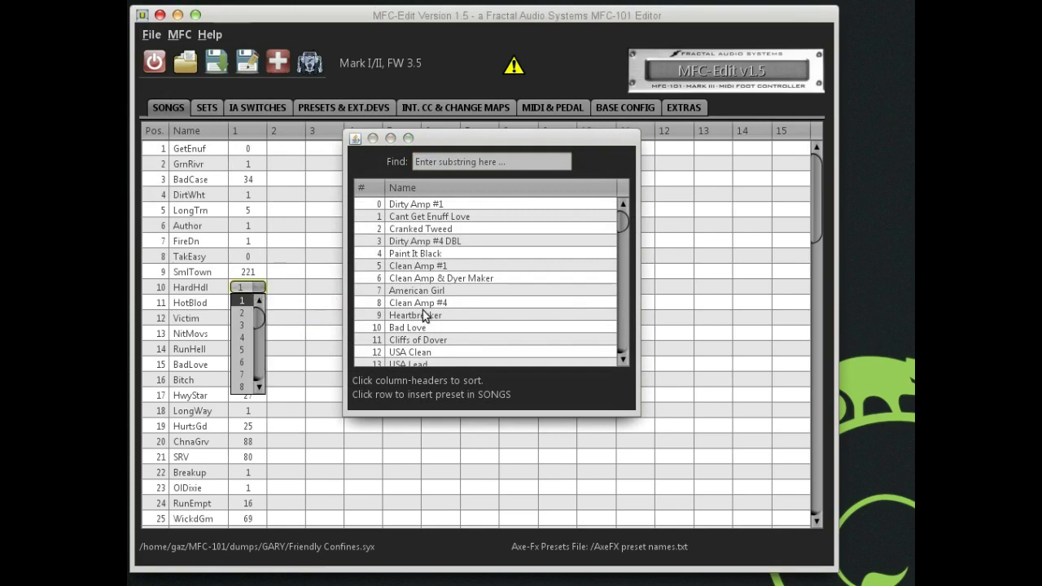
scroll(447, 327, "down", 9)
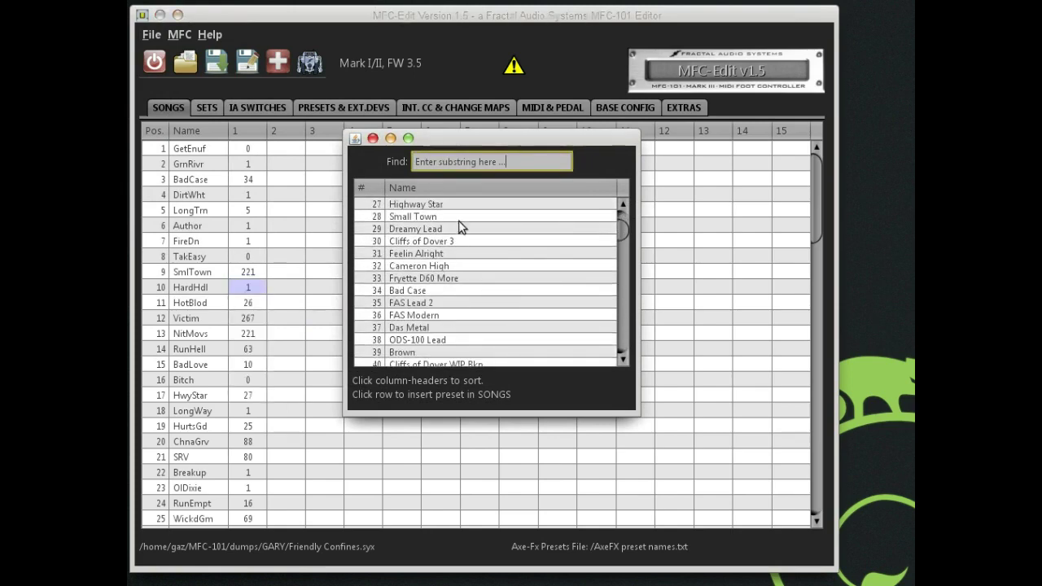
left_click(415, 317)
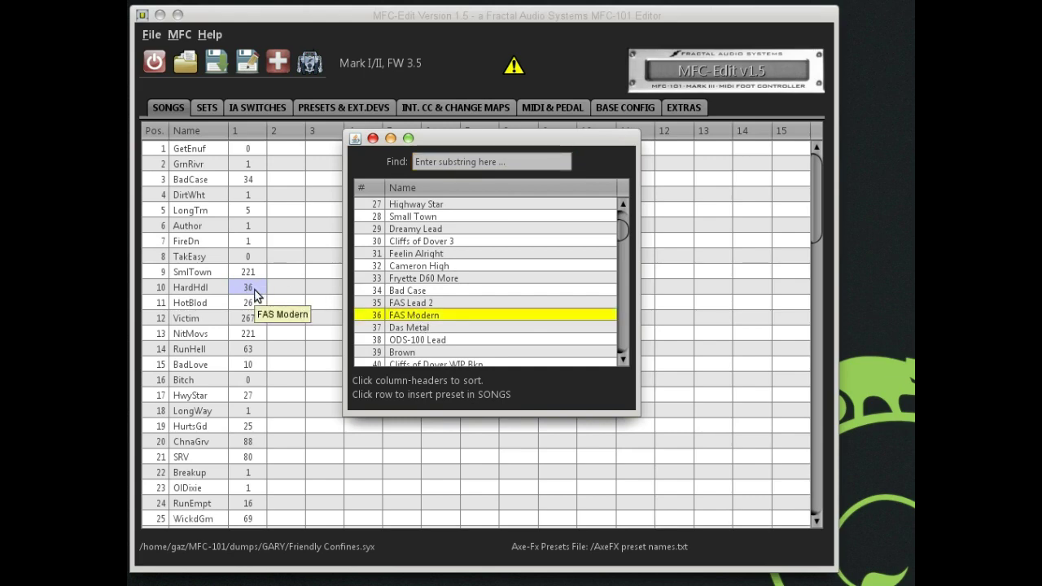
left_click(407, 353)
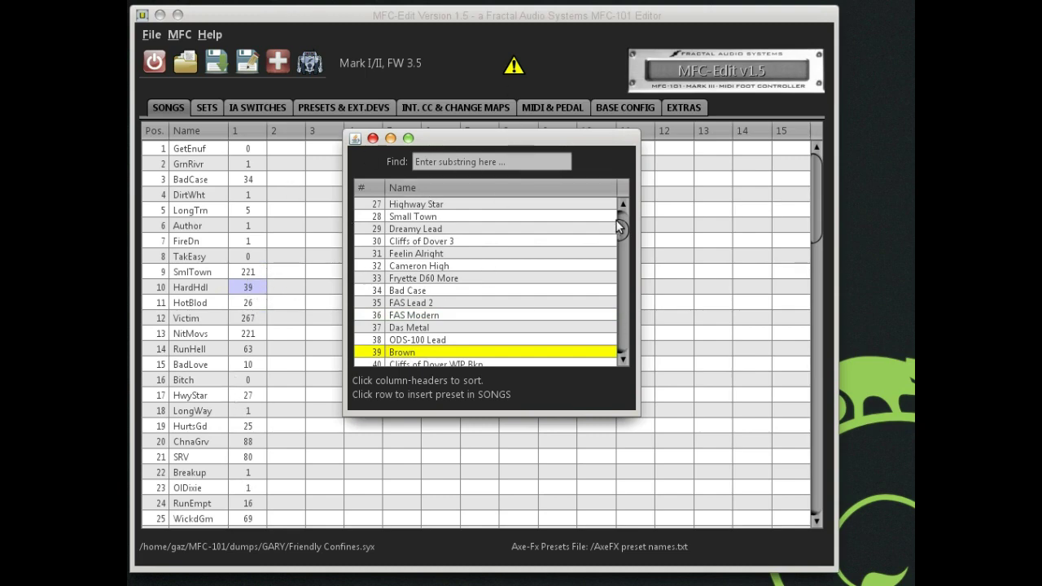
left_click_drag(622, 231, 617, 345)
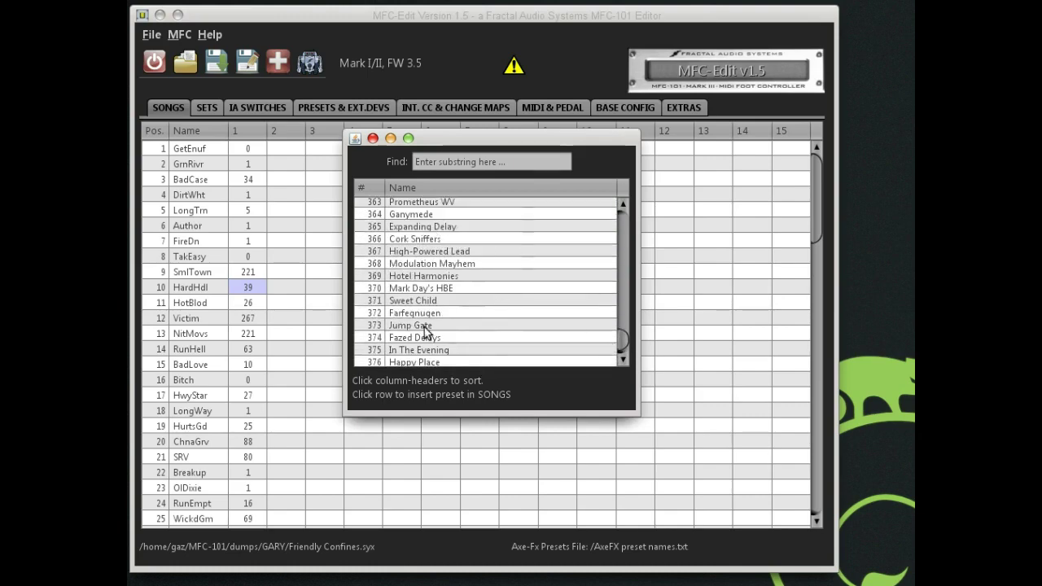
left_click(373, 138)
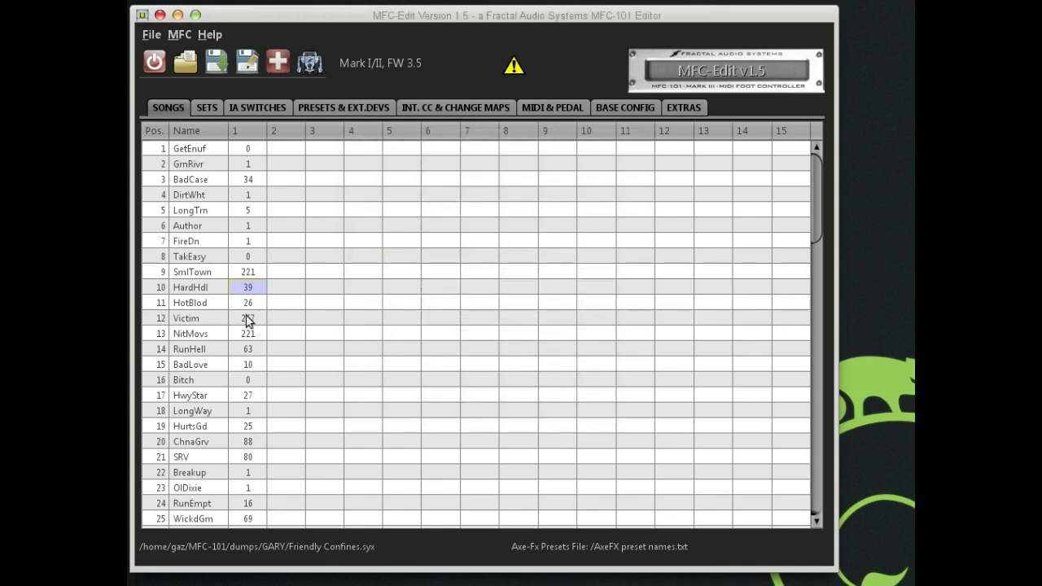
right_click(219, 210)
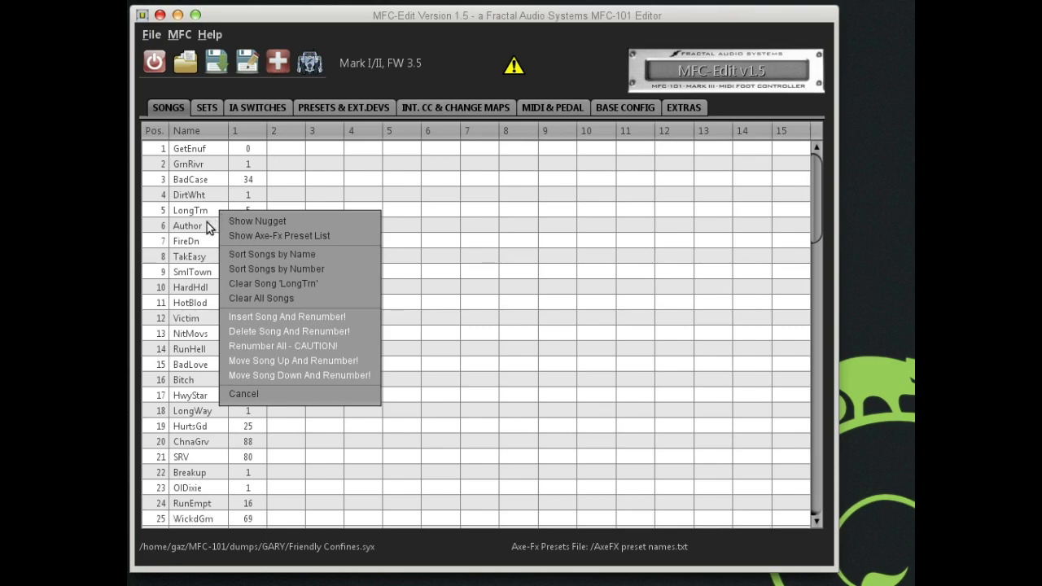
left_click(342, 16)
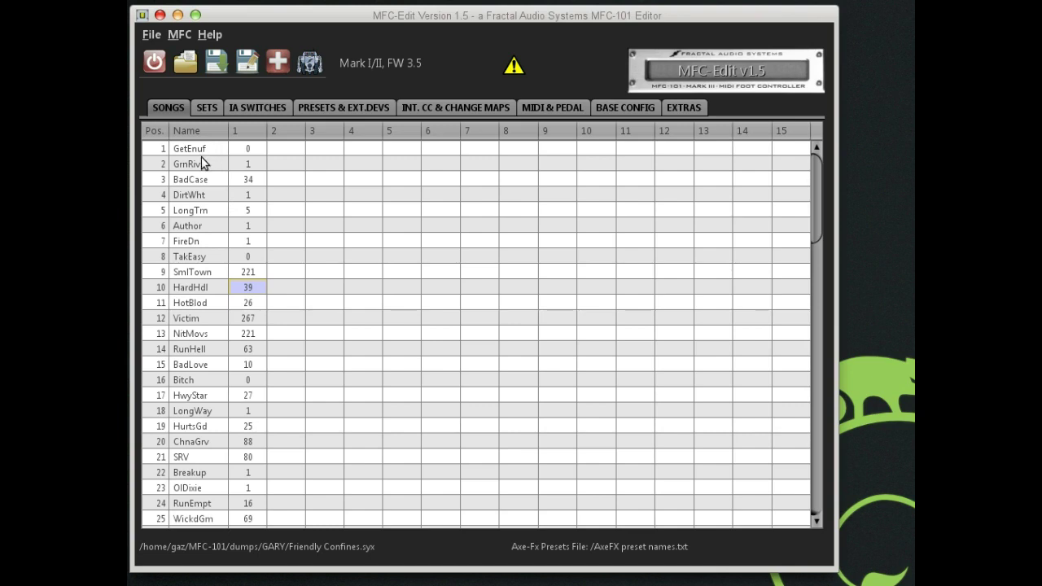
- Assign HwyStar, HonkTnk and RunHell to slots 1–3 of set Frendly
left_click(207, 107)
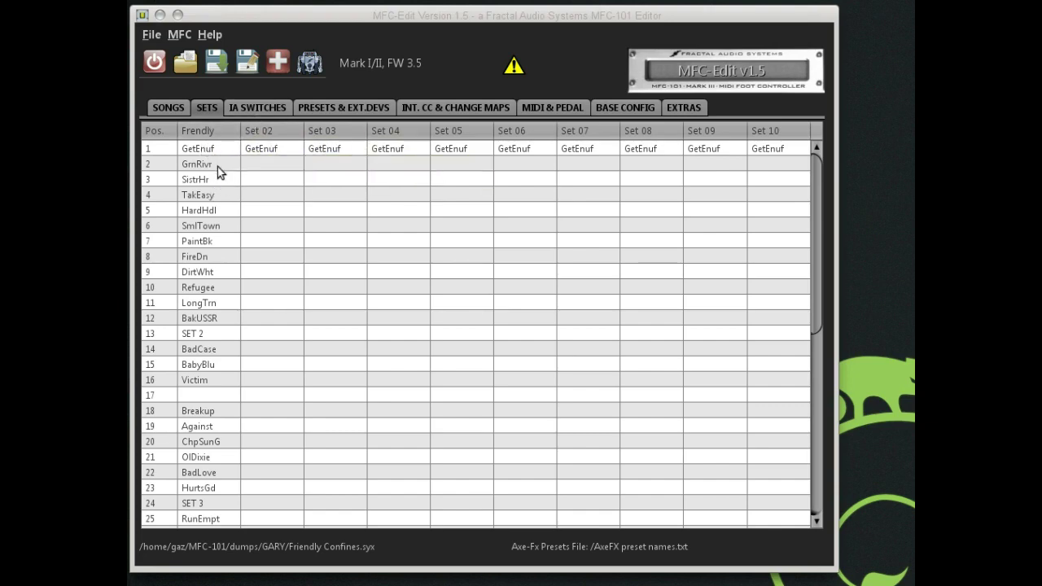
left_click(230, 150)
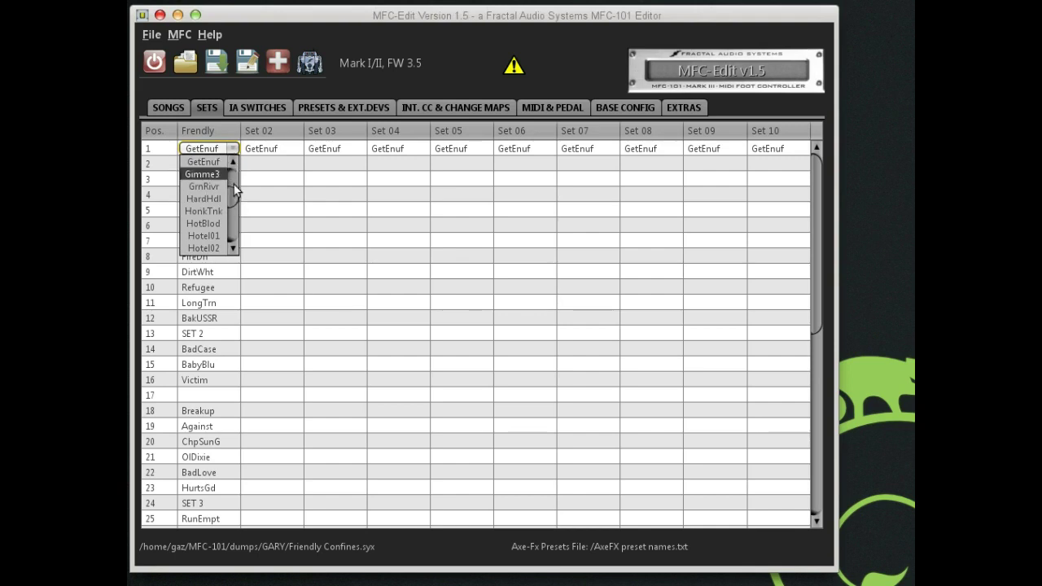
mouse_move(232, 187)
left_mouse_down()
mouse_move(233, 214)
mouse_move(233, 202)
left_mouse_up()
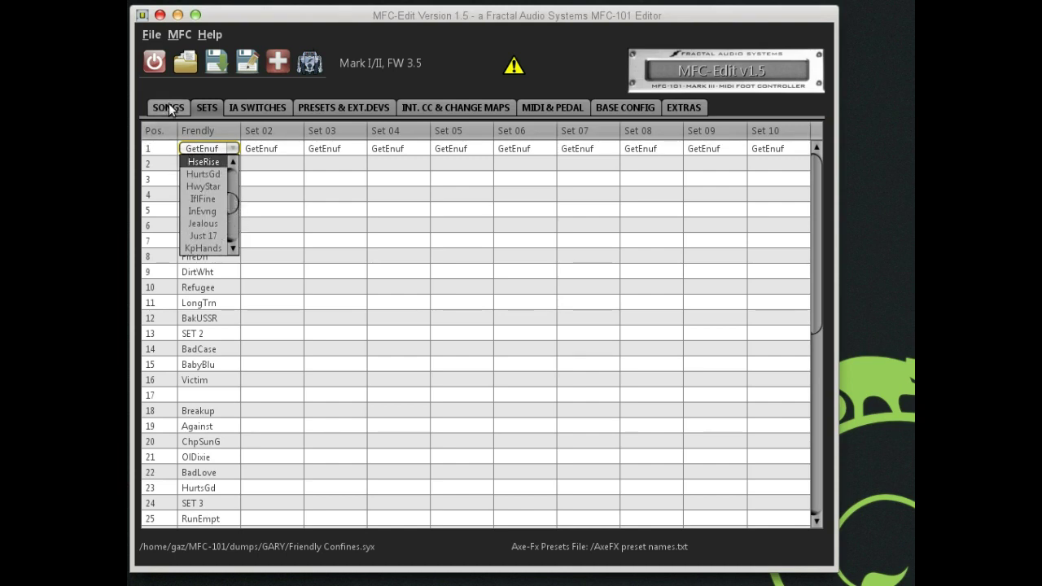
left_click(203, 186)
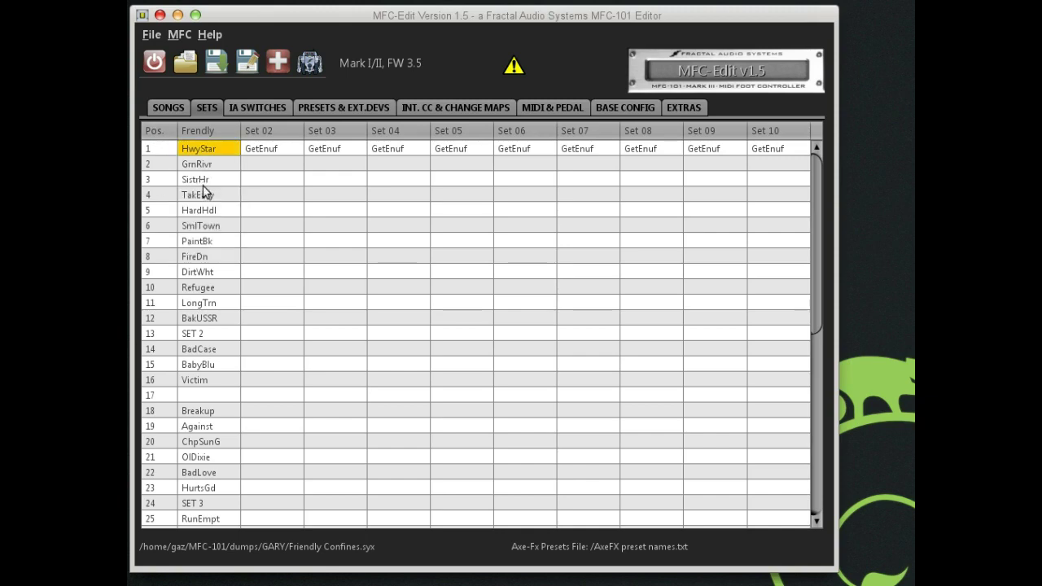
left_click(232, 166)
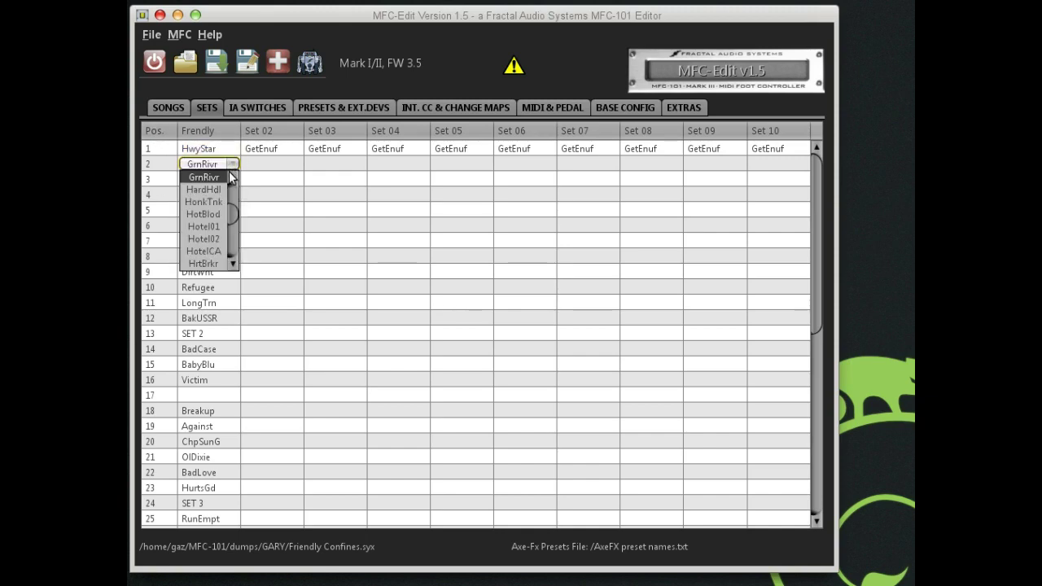
left_click(218, 201)
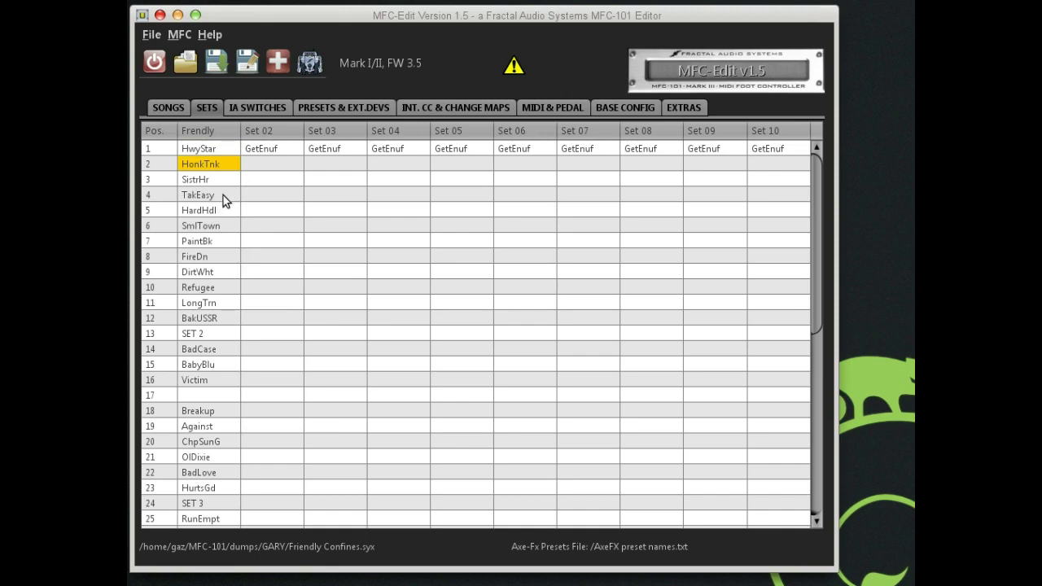
left_click(232, 179)
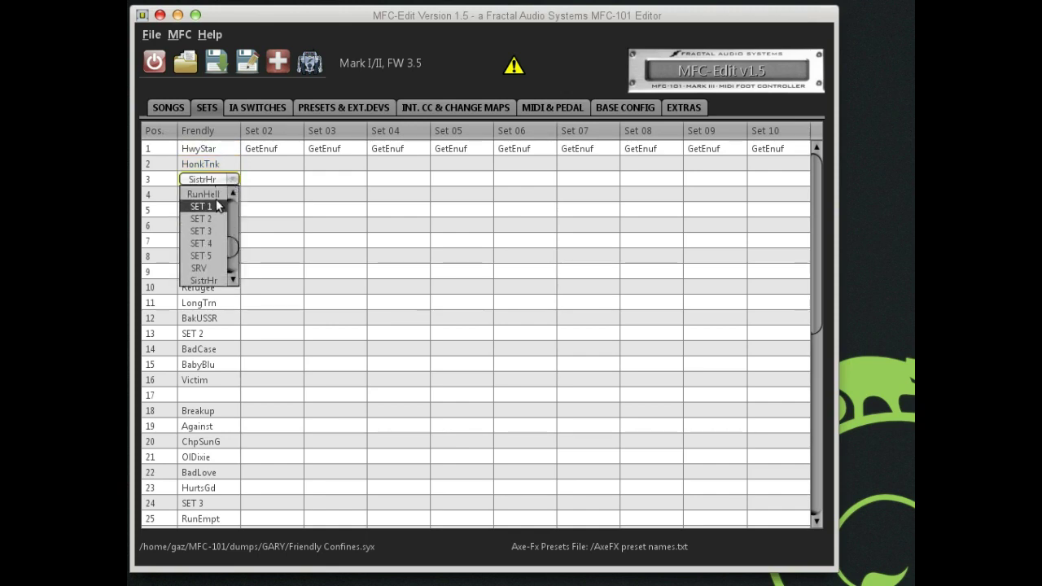
left_click(215, 195)
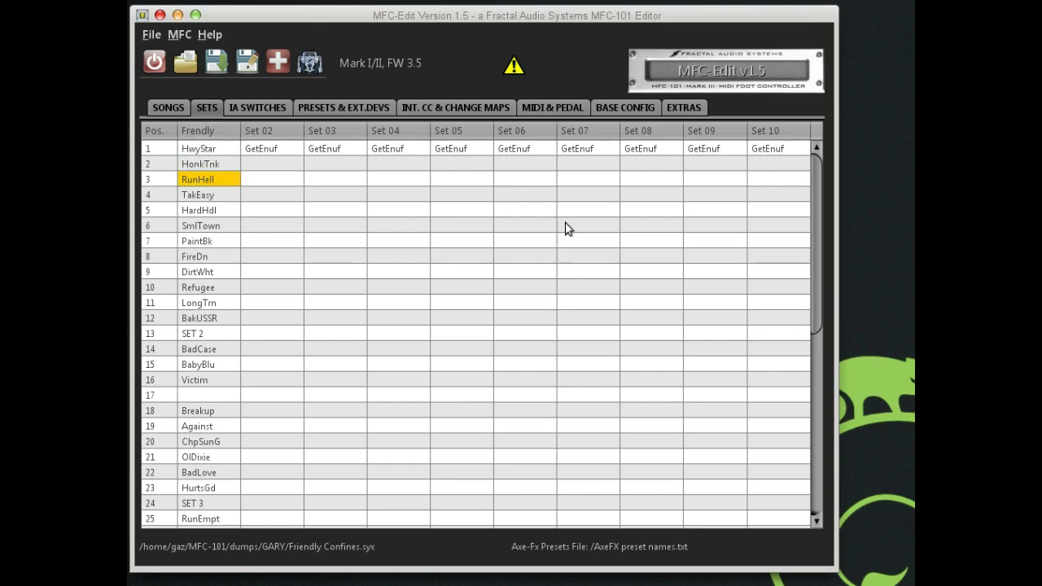
right_click(229, 184)
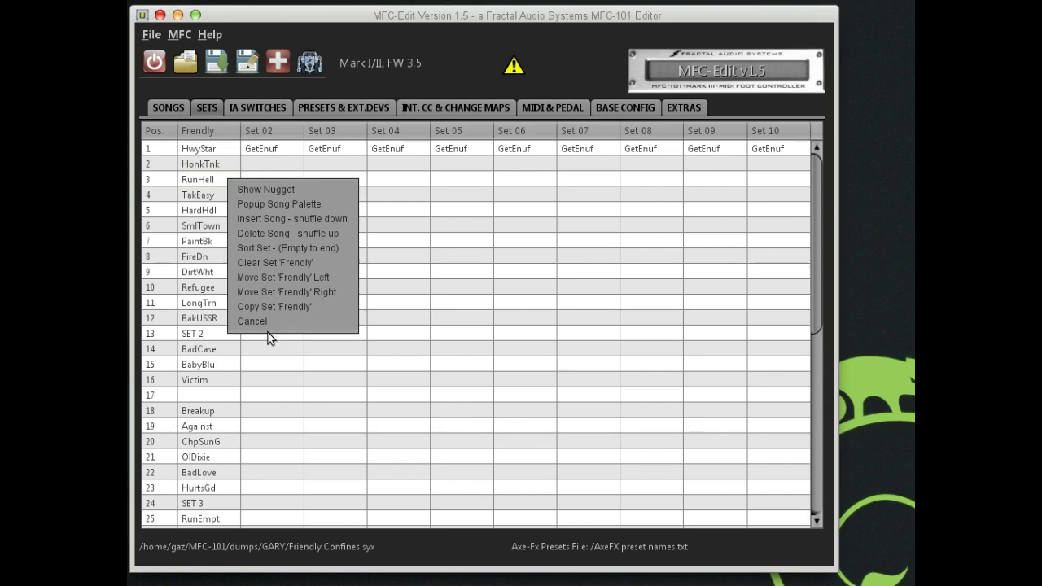
- Read through the Sets – Song Collections help note, close it, and right-click the Set 02 column
left_click(271, 191)
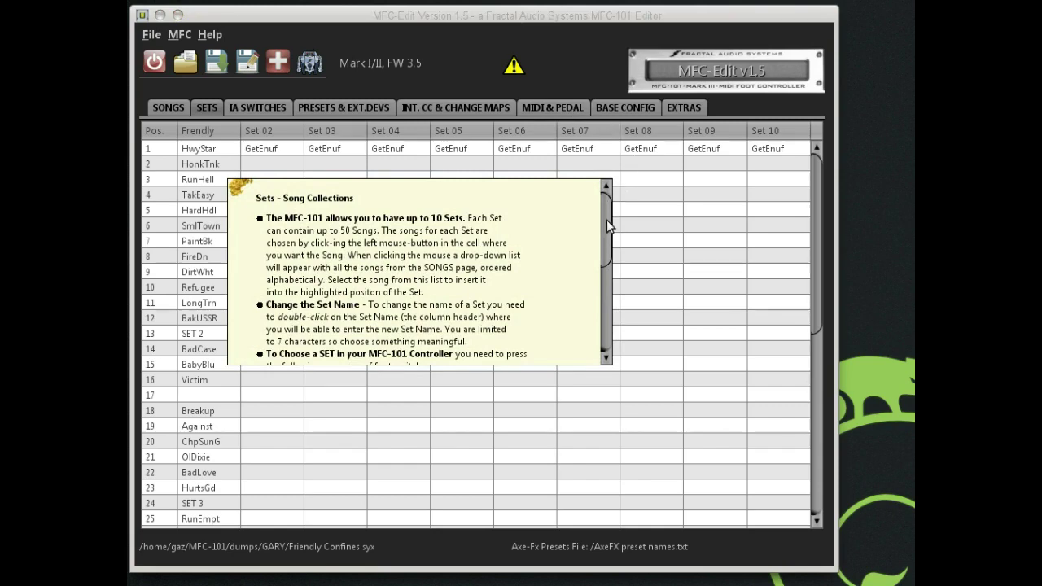
left_click_drag(607, 220, 605, 258)
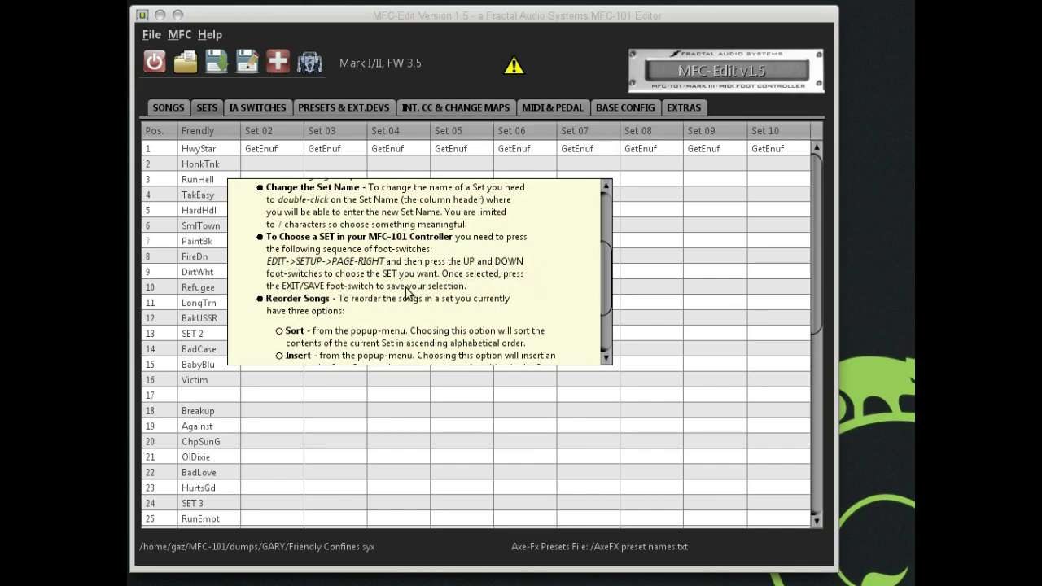
left_click_drag(604, 253, 607, 170)
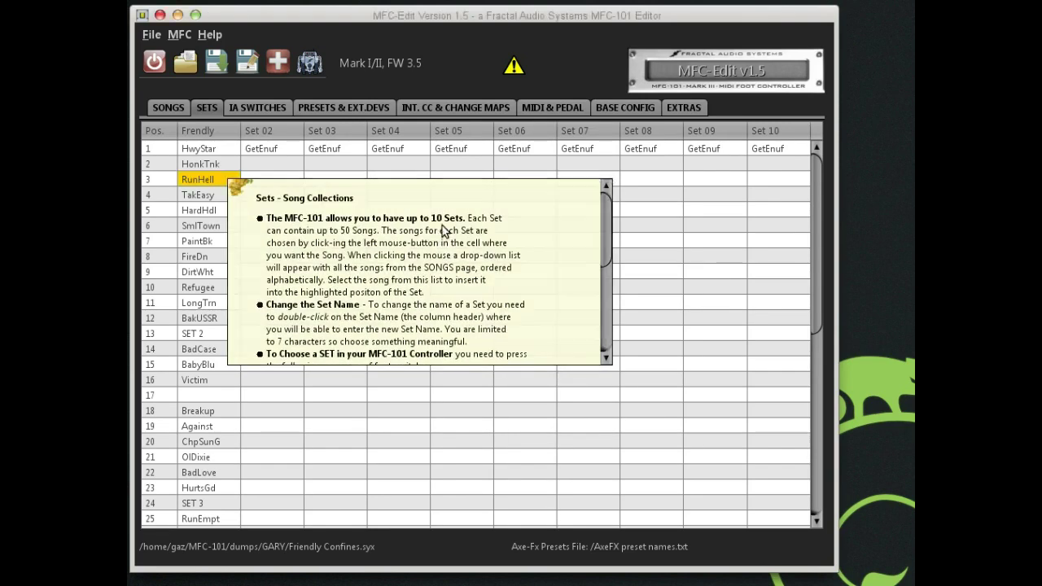
left_click(350, 218)
right_click(285, 204)
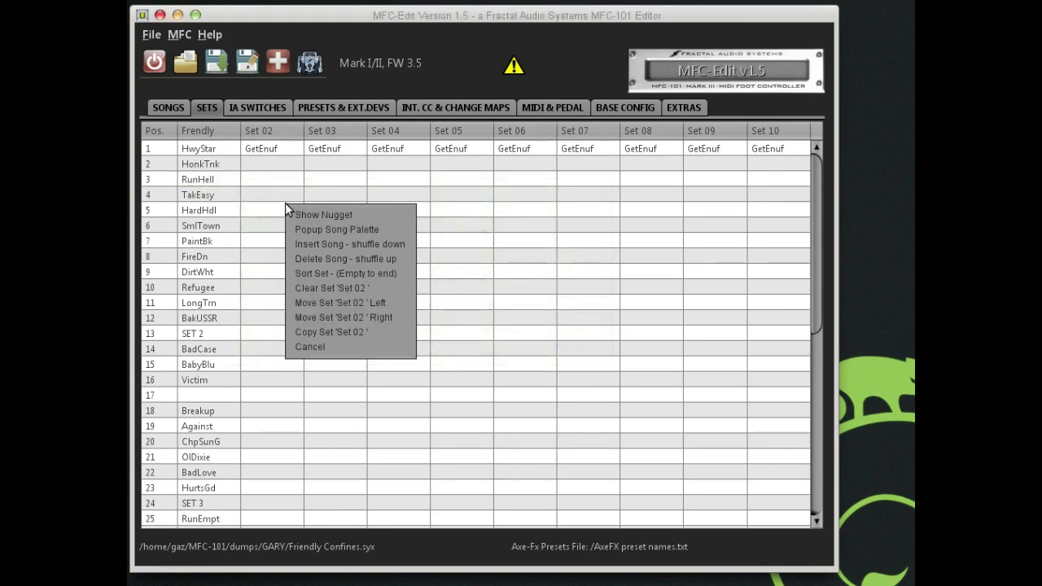
- Put SistrHr in the sixth slot of the Friendly set from the songs palette
left_click(390, 231)
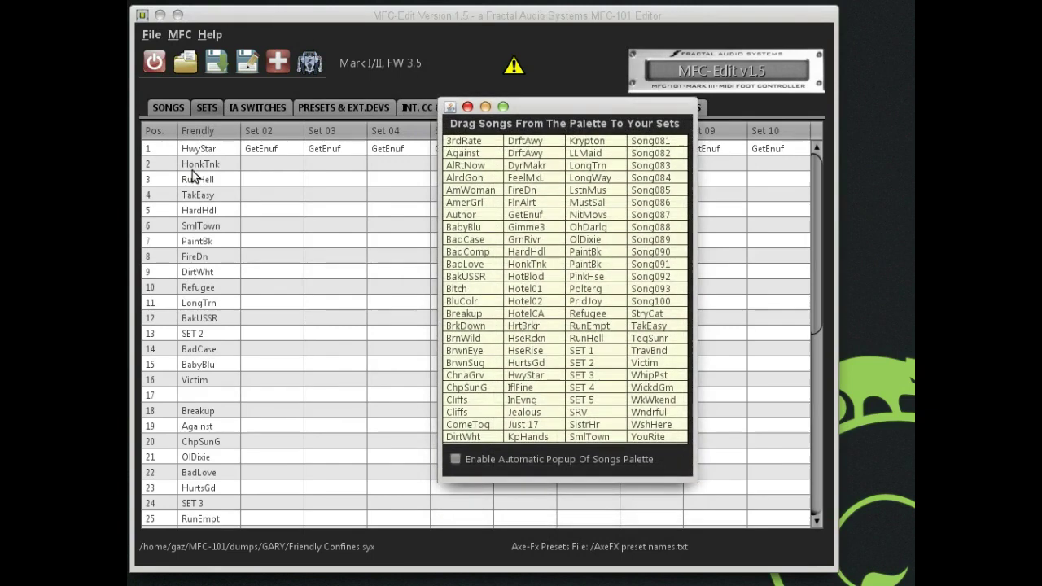
left_click(208, 225)
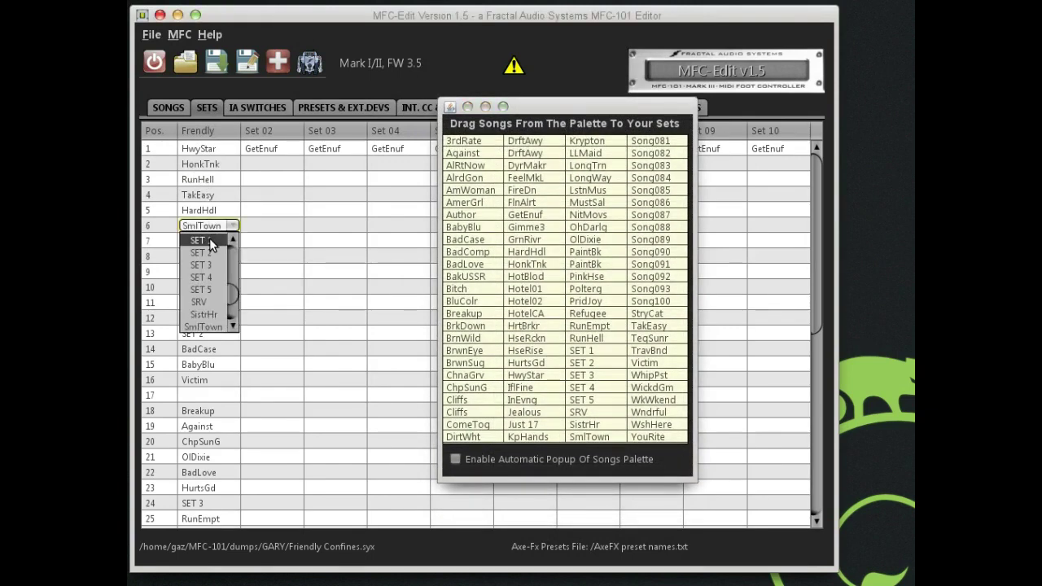
left_click(204, 317)
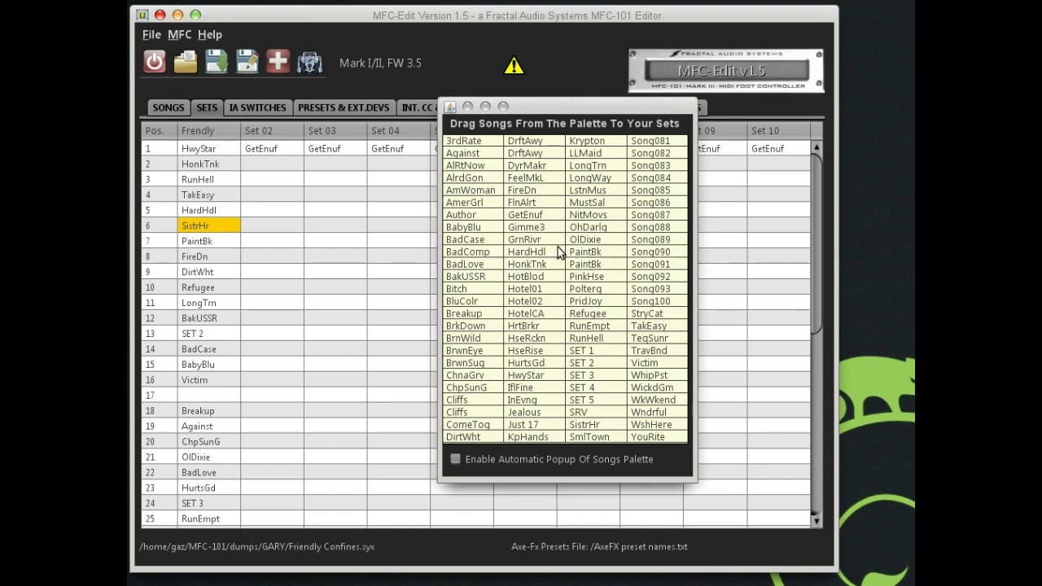
- Place GrnRivr, HotelCA, HrtBrkr and ChnaGrv at Friendly set positions 8, 9, 12 and 13
left_click_drag(532, 240, 202, 259)
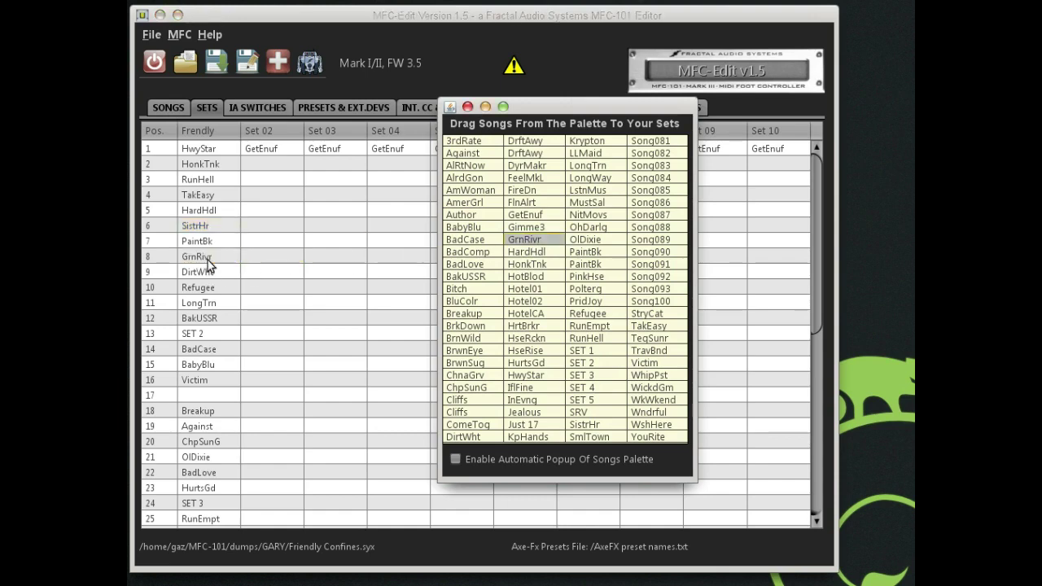
left_click_drag(526, 309, 198, 265)
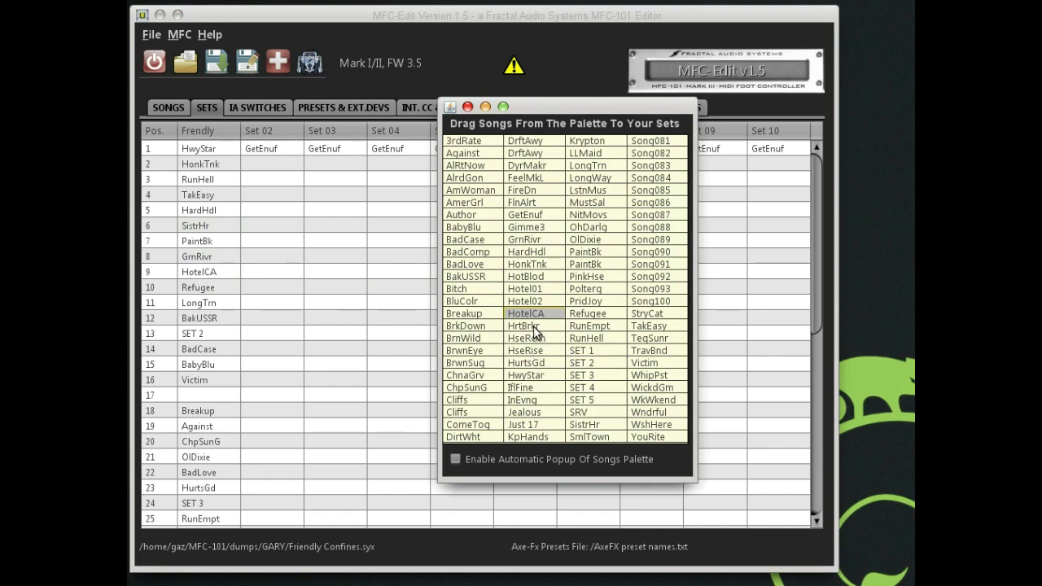
left_click_drag(536, 327, 199, 319)
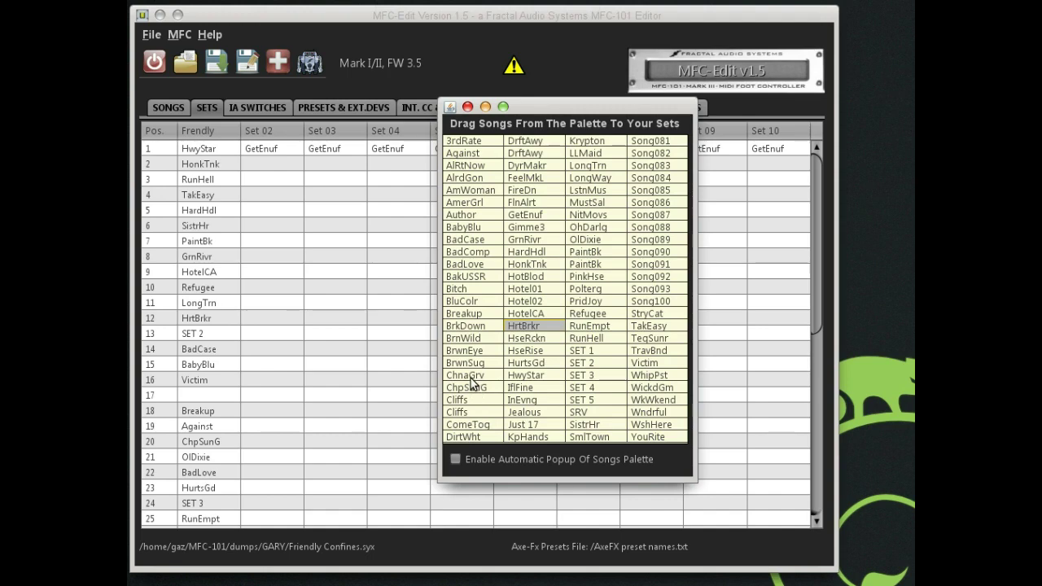
left_click_drag(468, 375, 197, 328)
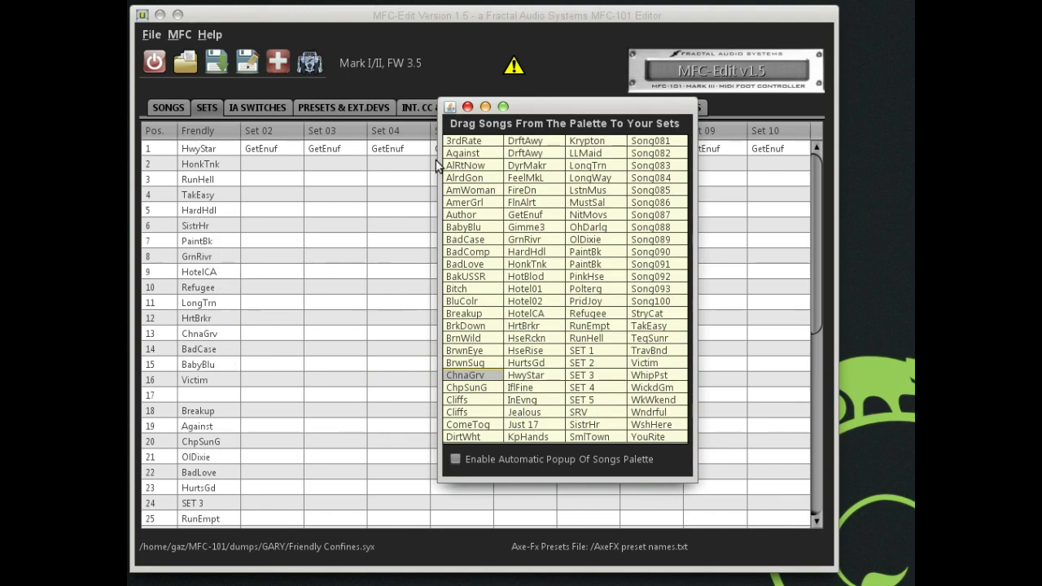
- Review the Friendly set's options without changes, then go to the IA switch settings
right_click(214, 209)
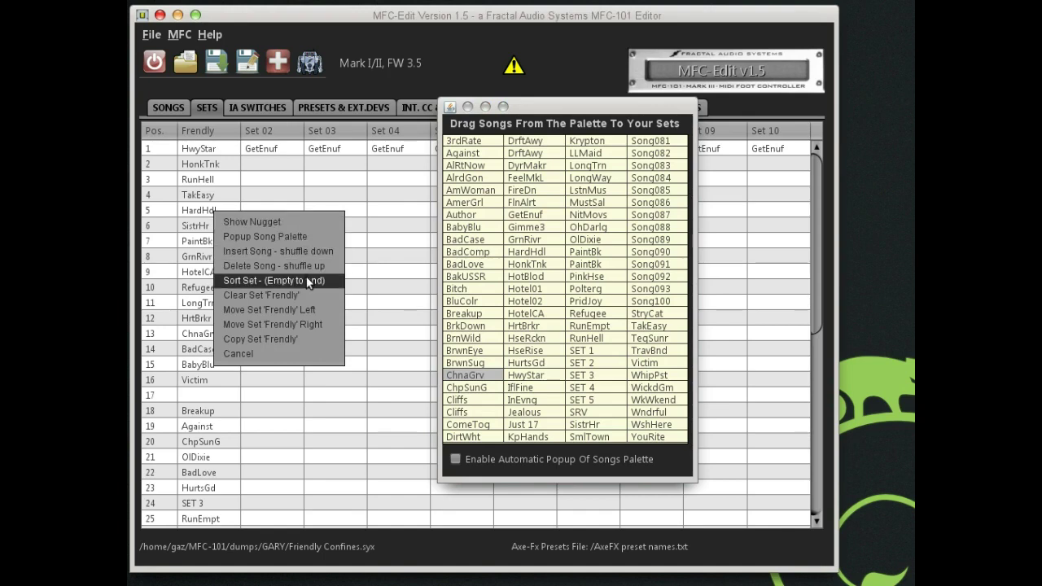
left_click(282, 355)
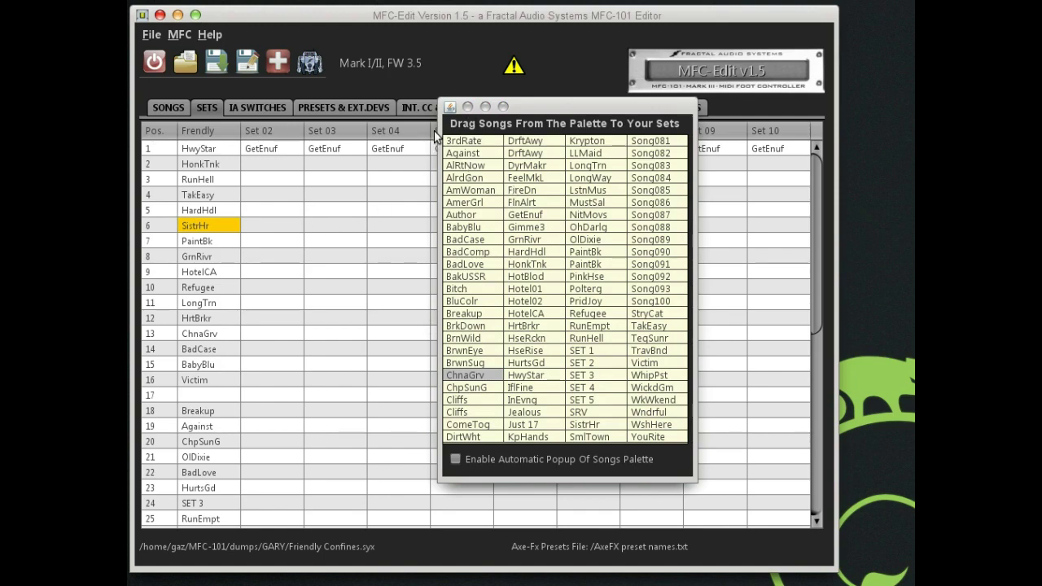
left_click(258, 108)
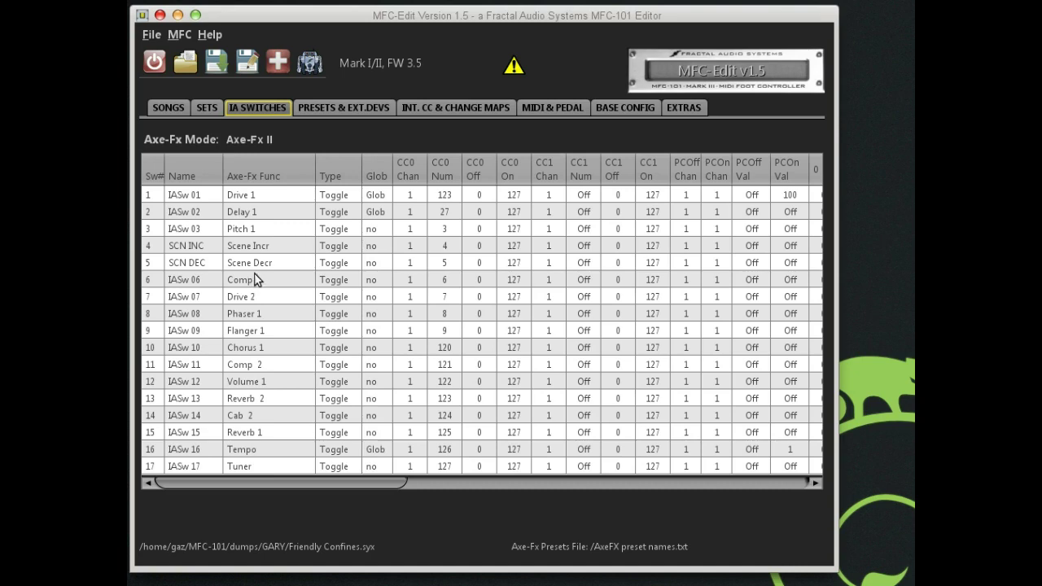
left_click(205, 200)
double_click(208, 210)
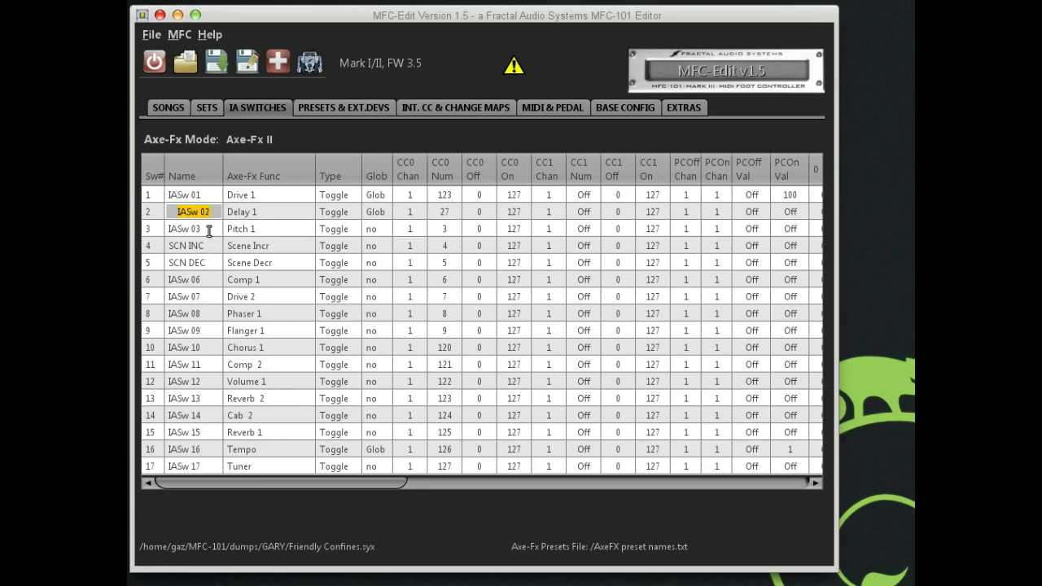
double_click(208, 228)
double_click(210, 246)
double_click(208, 263)
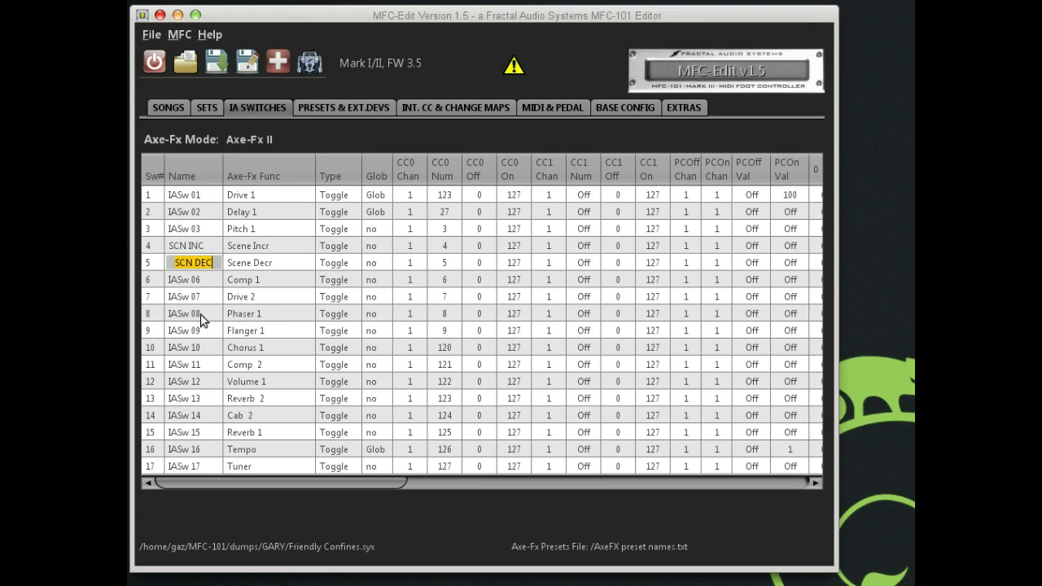
left_click(205, 245)
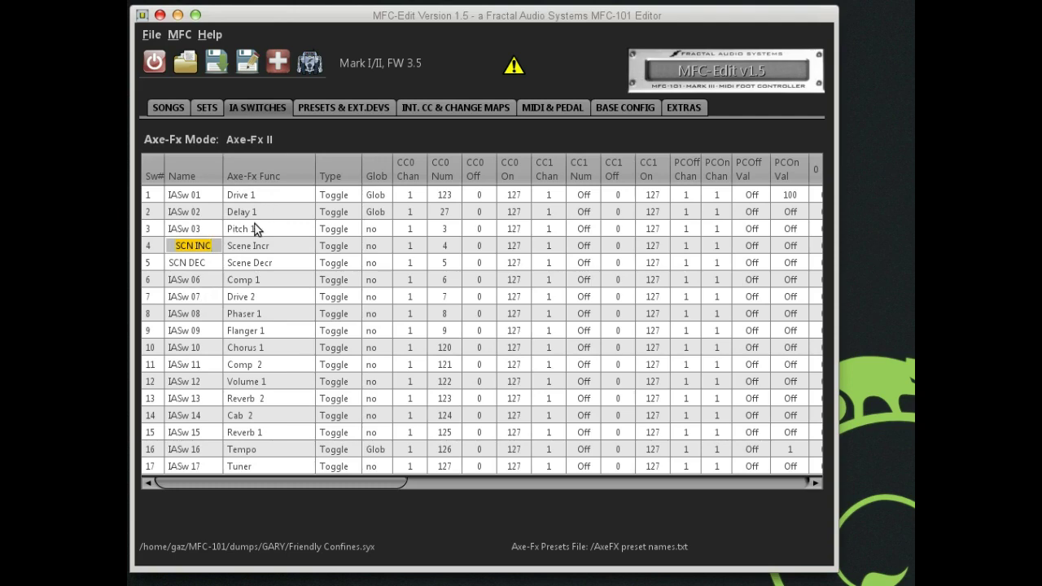
left_click(285, 248)
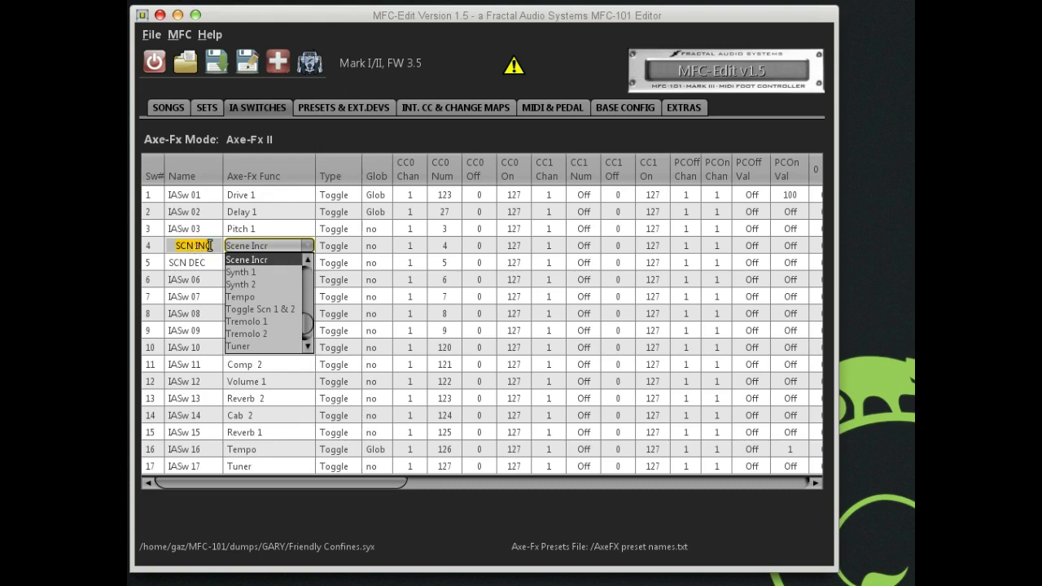
left_click(260, 259)
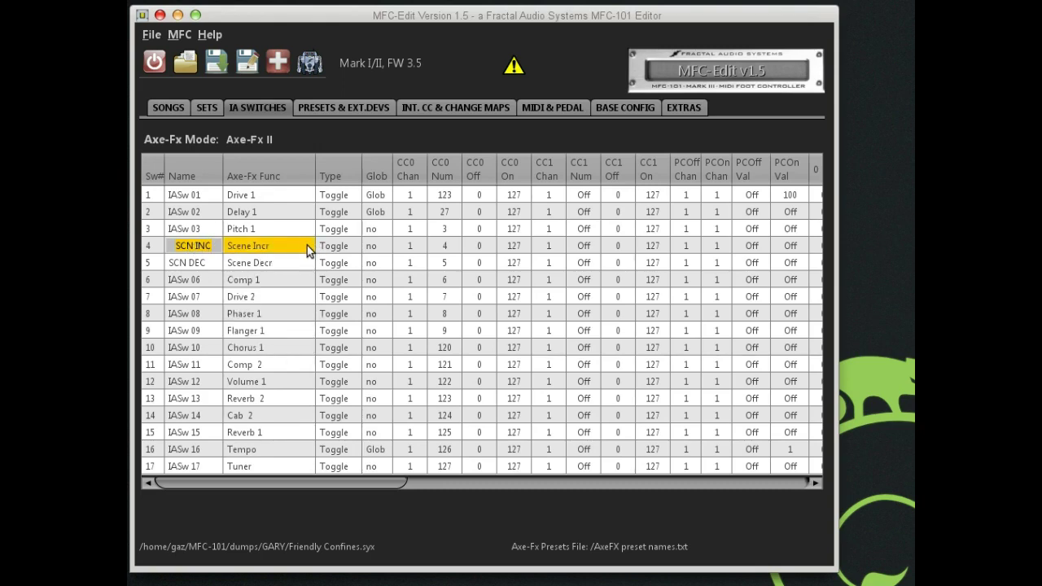
- Assign Flanger 1 to switch 4 (SCN INC)
left_click(306, 245)
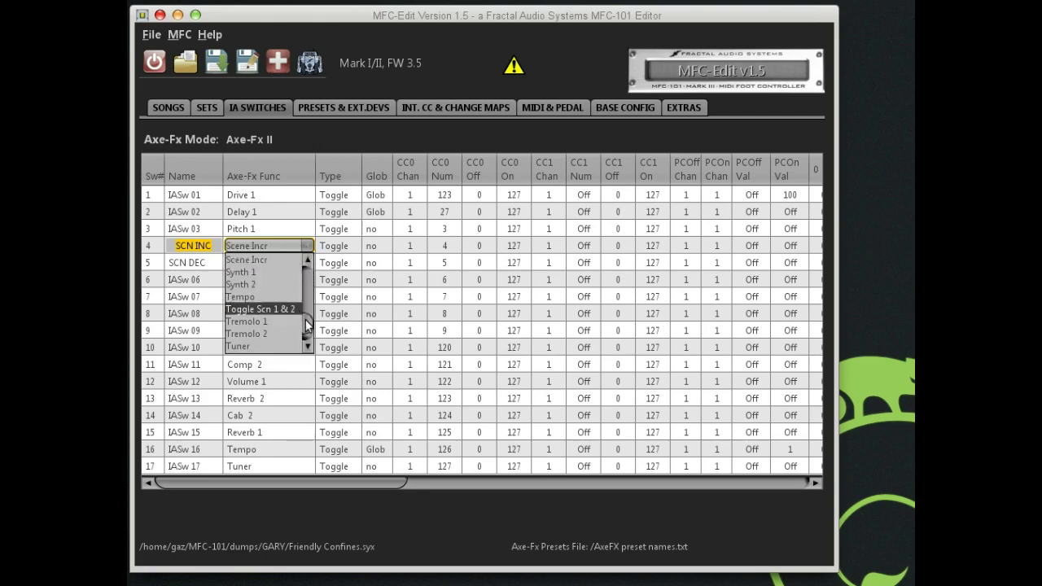
scroll(305, 306, "up", 5)
left_click_drag(304, 306, 305, 294)
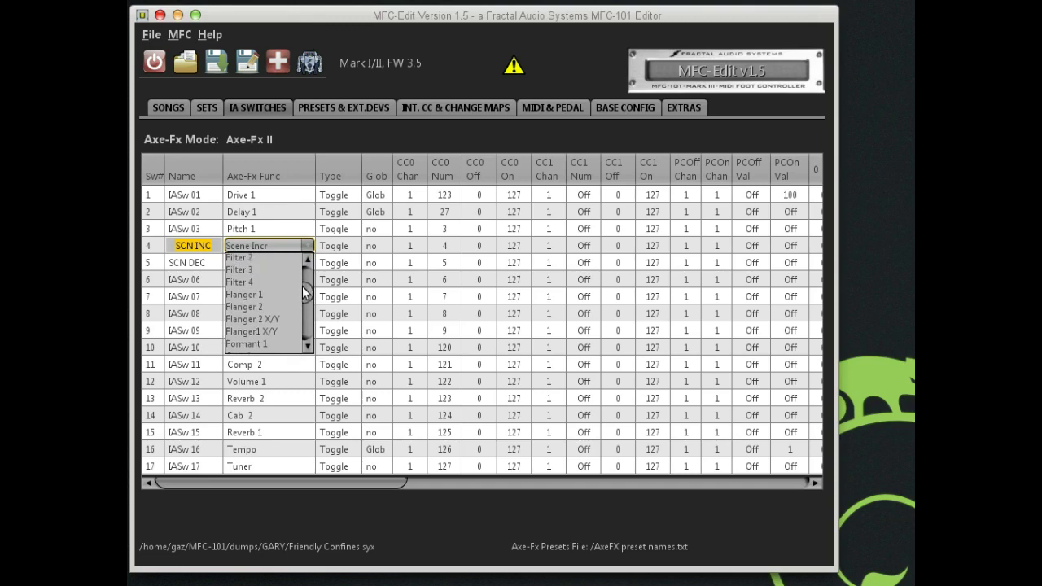
left_click(241, 295)
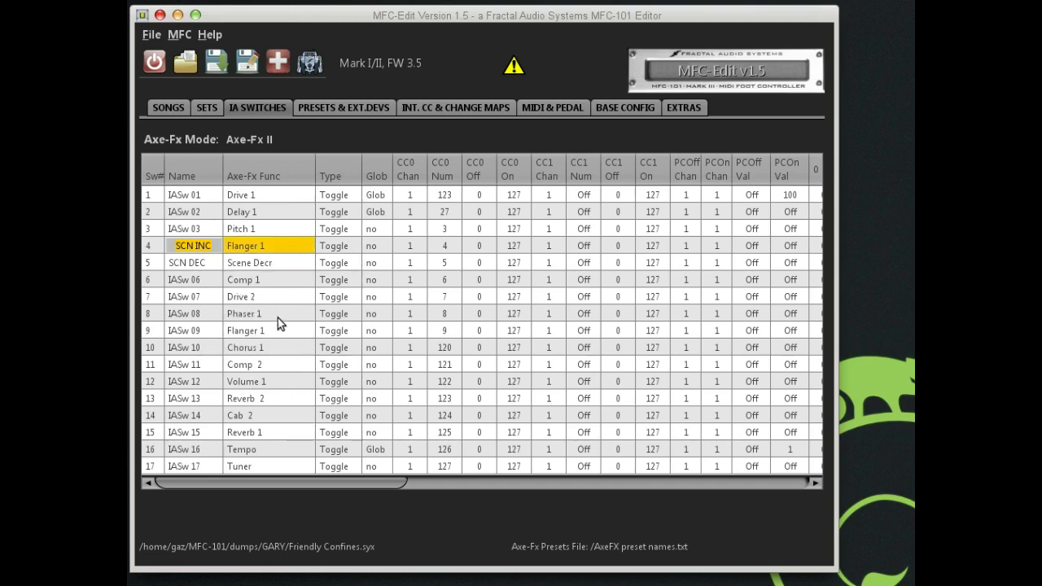
- Assign Pitch 1 to switch 5 (SCN DEC), replacing a first pick of Drive 2 X/Y
left_click(291, 263)
left_click_drag(309, 342, 308, 309)
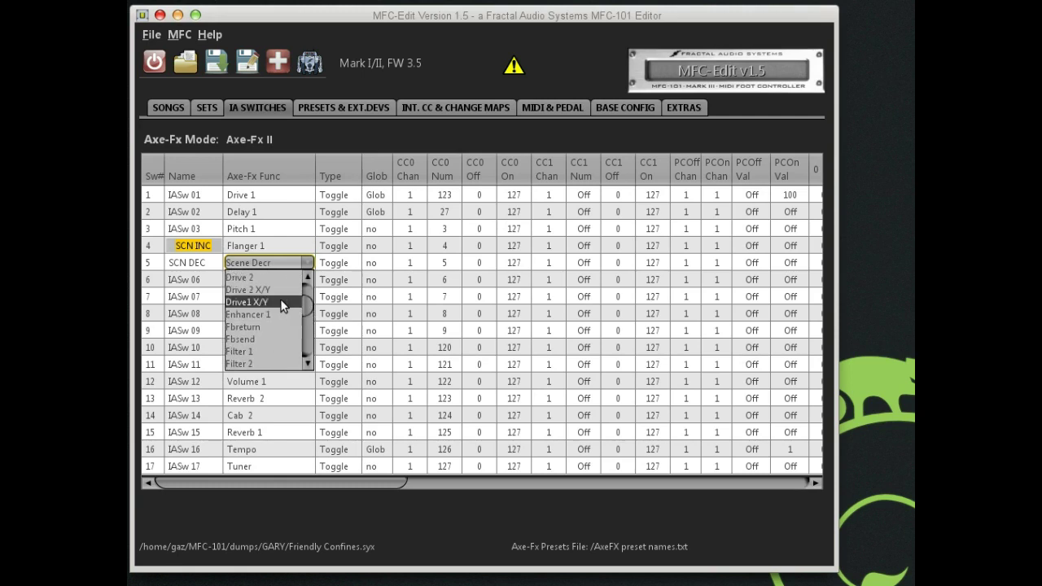
left_click(246, 291)
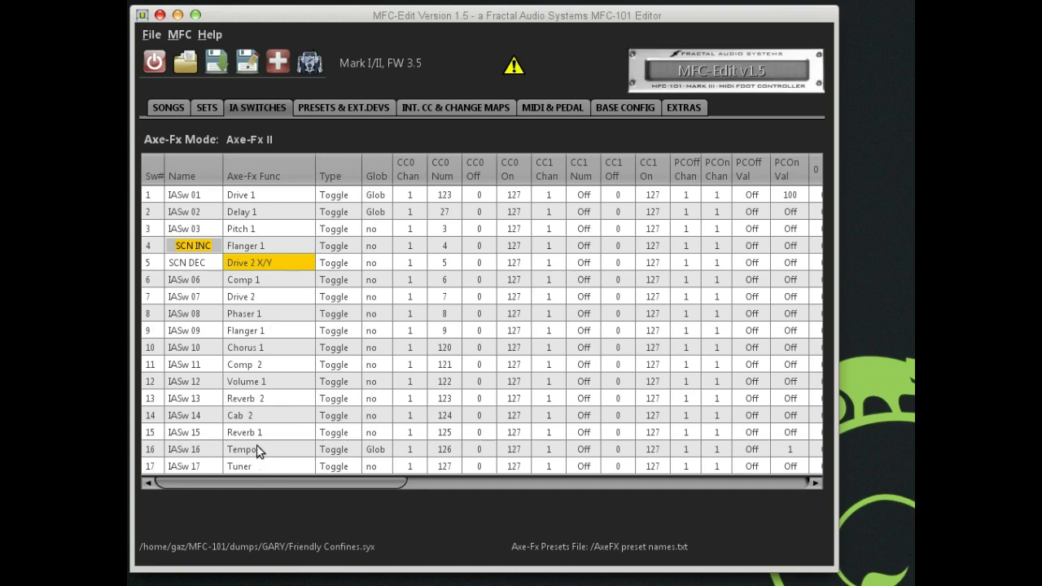
left_click(273, 262)
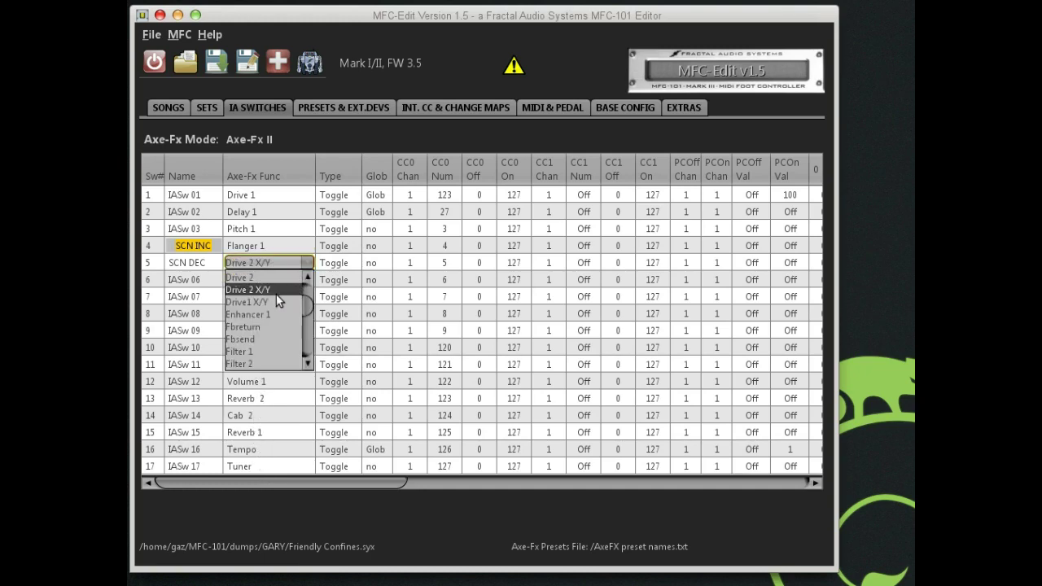
scroll(248, 321, "down", 8)
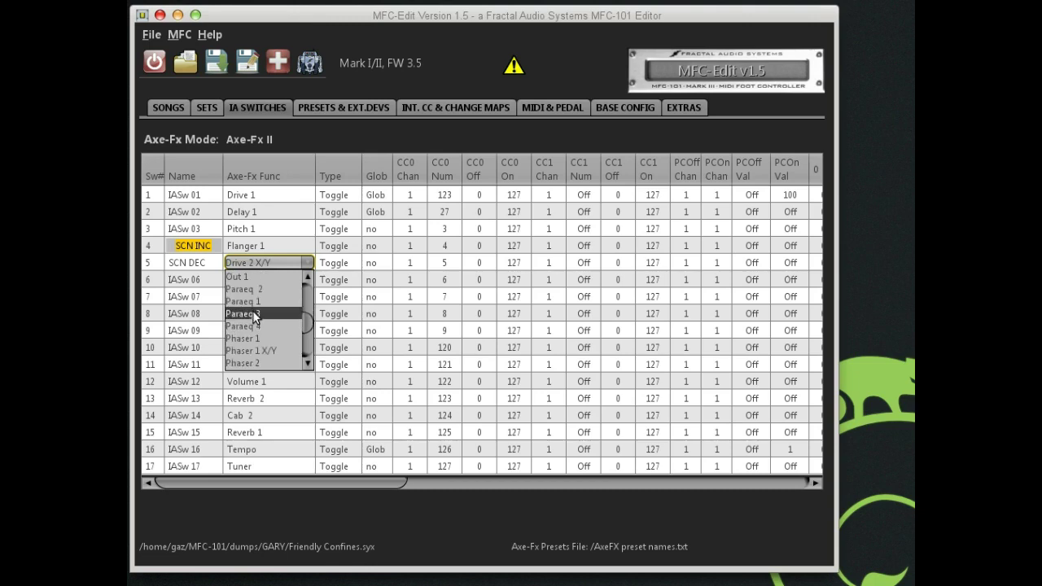
scroll(272, 307, "down", 1)
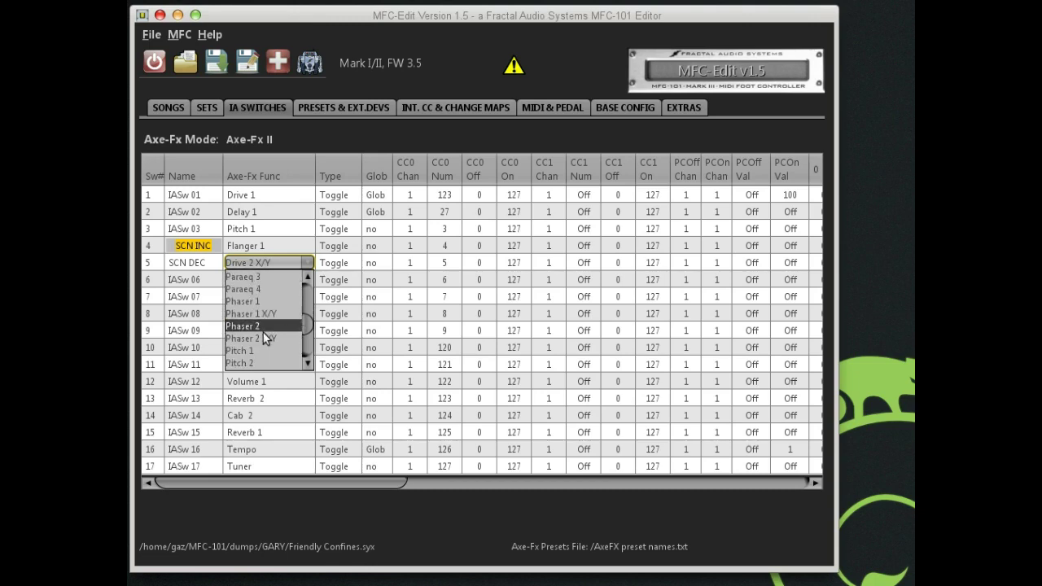
left_click(247, 351)
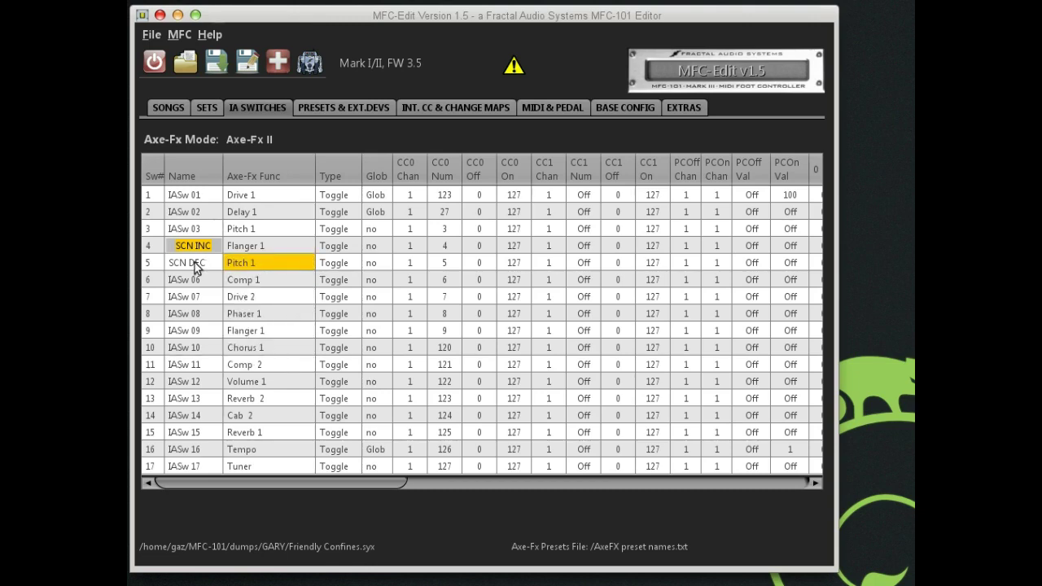
- Change switch 5's type from Toggle to Momentary, then go to the preset settings
left_click(348, 269)
left_click(337, 290)
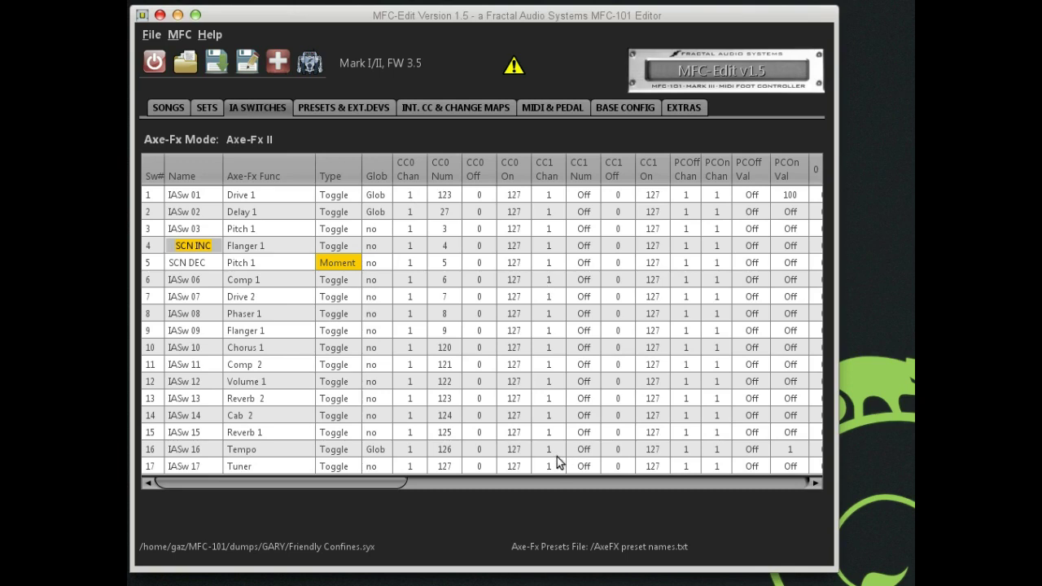
left_click_drag(397, 482, 509, 495)
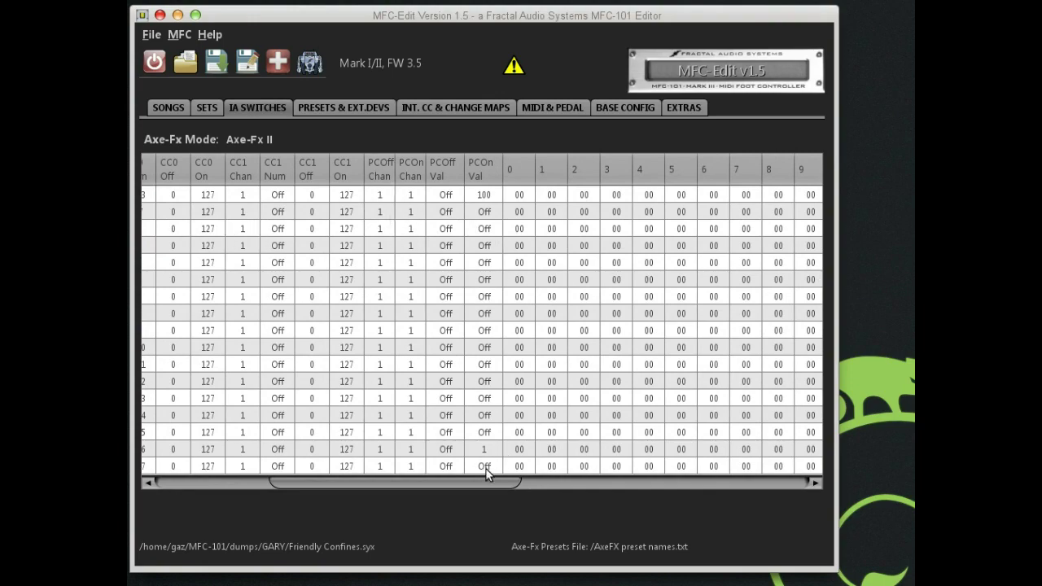
left_click_drag(484, 487, 273, 486)
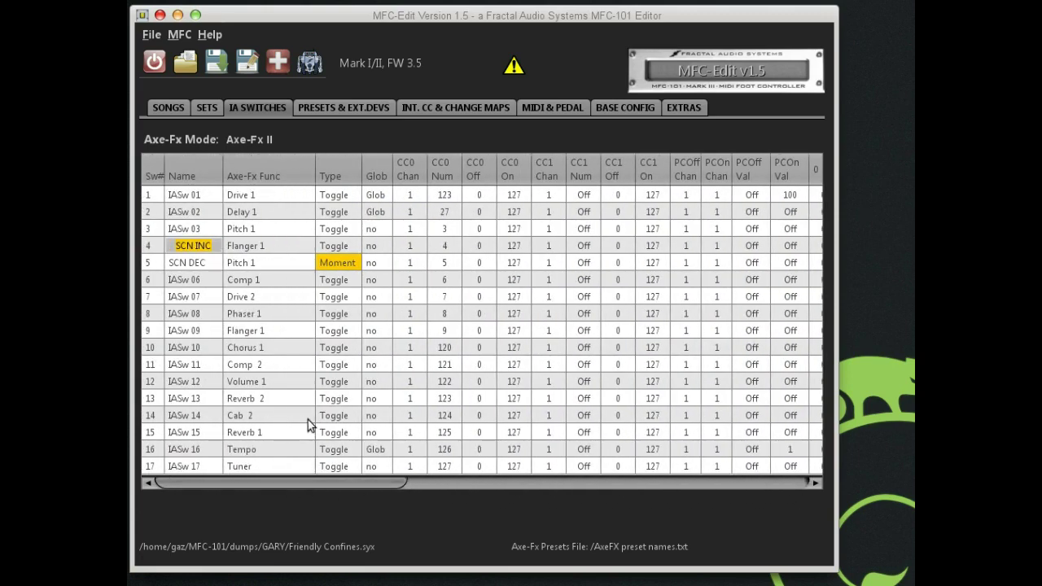
left_click(343, 106)
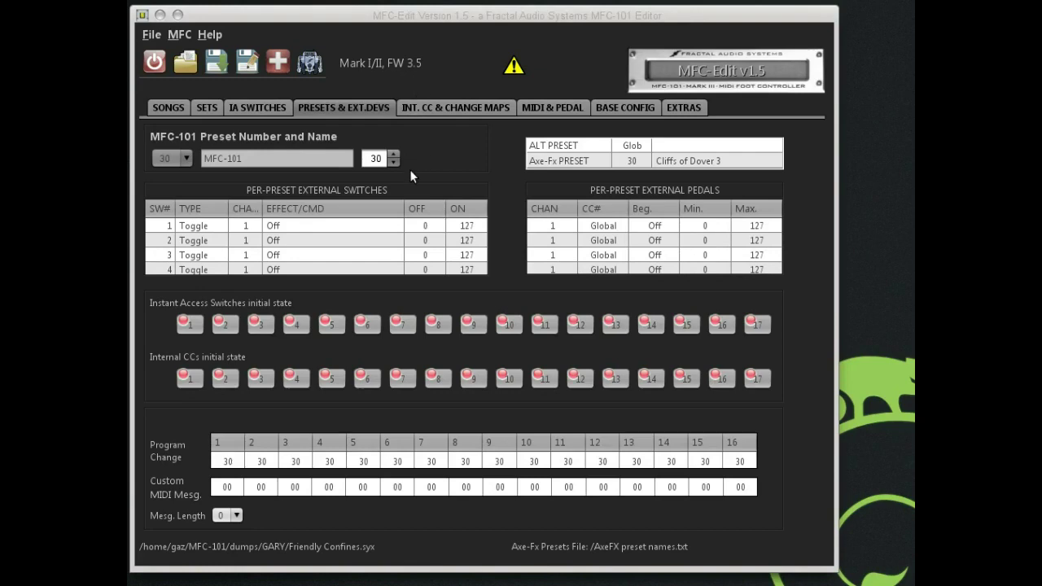
- Browse MFC-101 presets 47, 48 and 50 from the preset-number list
left_click(186, 158)
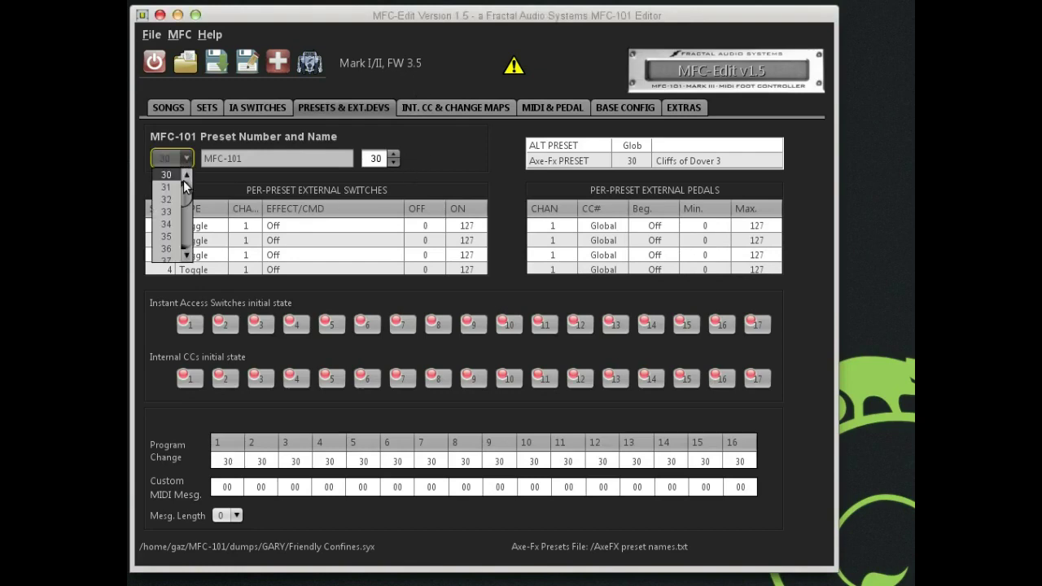
scroll(185, 205, "down", 20)
scroll(185, 202, "up", 20)
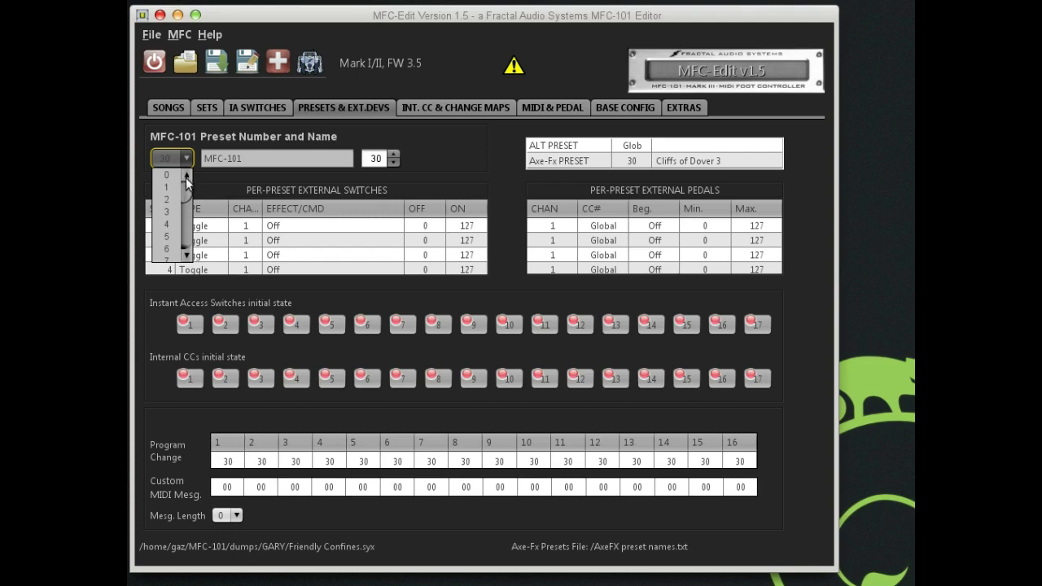
left_click(167, 203)
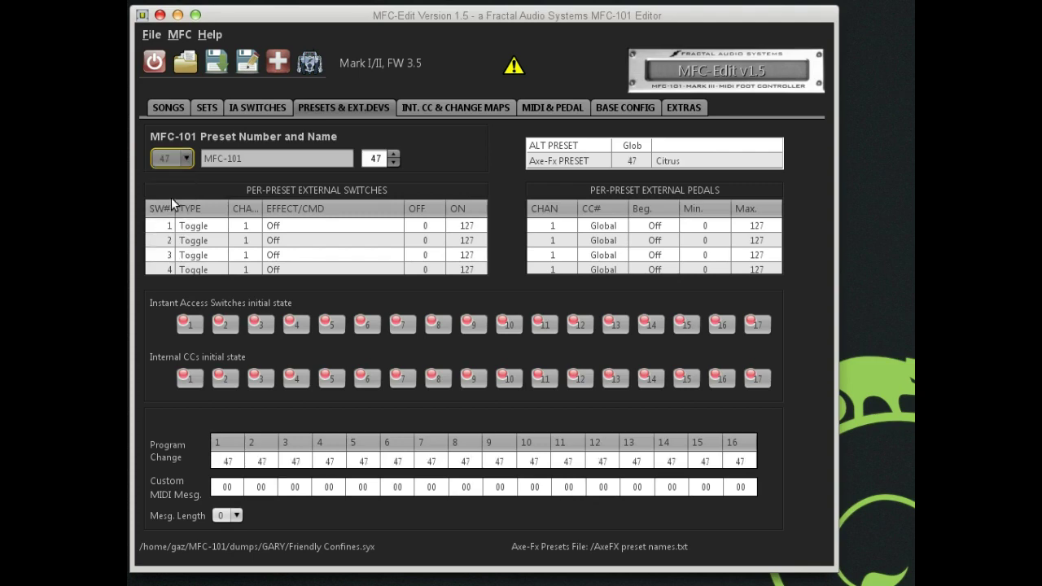
left_click(186, 159)
left_click(184, 160)
left_click(184, 159)
left_click(167, 185)
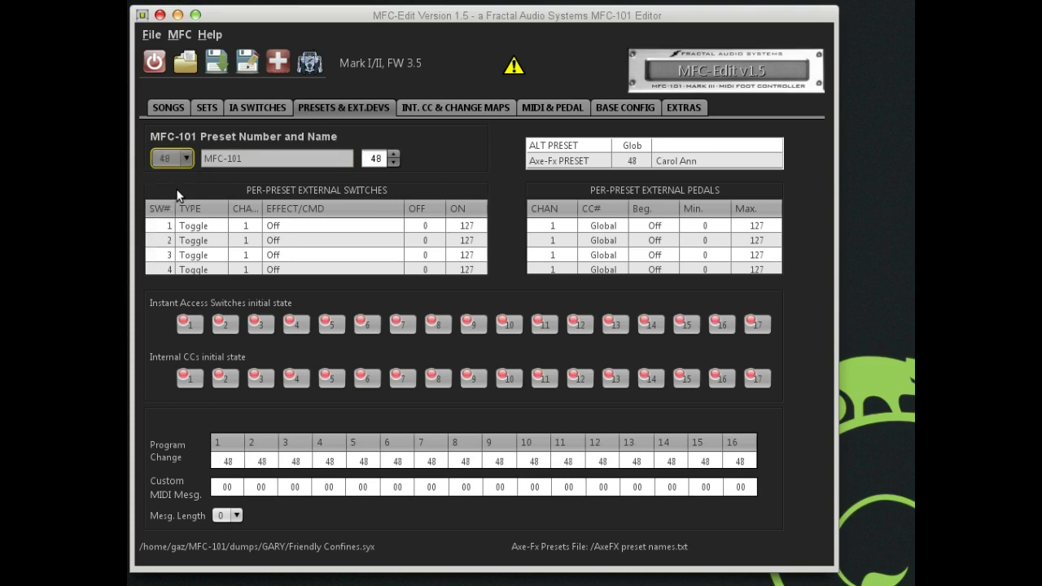
left_click(186, 159)
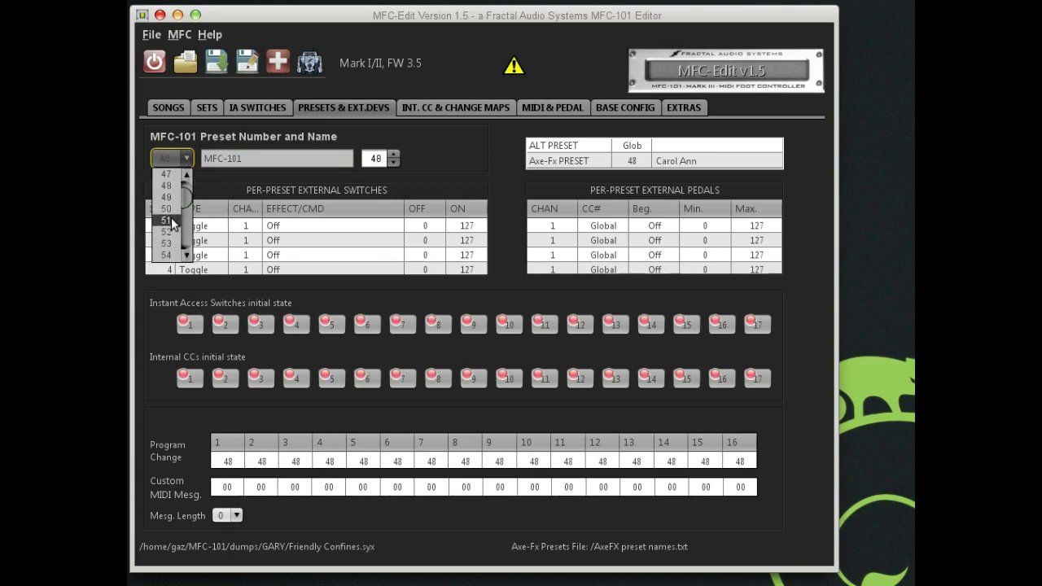
left_click(171, 208)
left_click(214, 156)
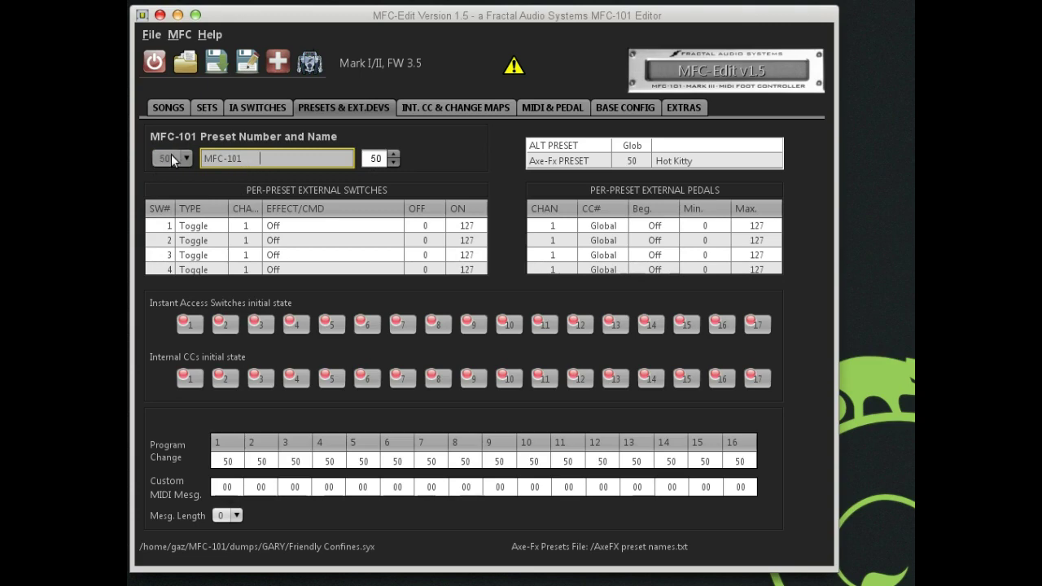
- Step the preset number up from 50 to 55 (Dizzy VH4 Ch 3)
left_click(394, 154)
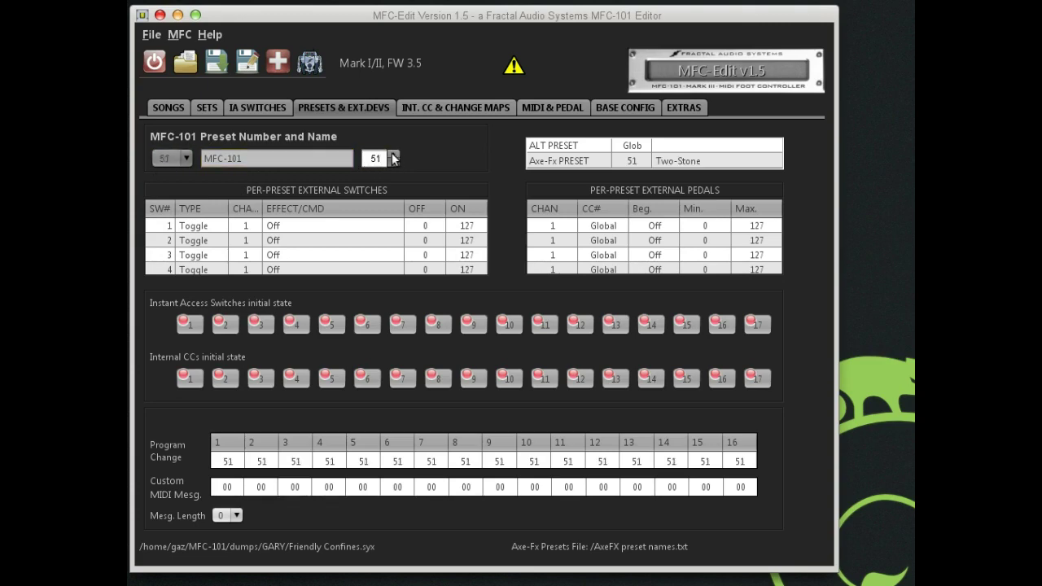
left_click(393, 155)
left_click(393, 155)
left_click(394, 154)
left_click(393, 154)
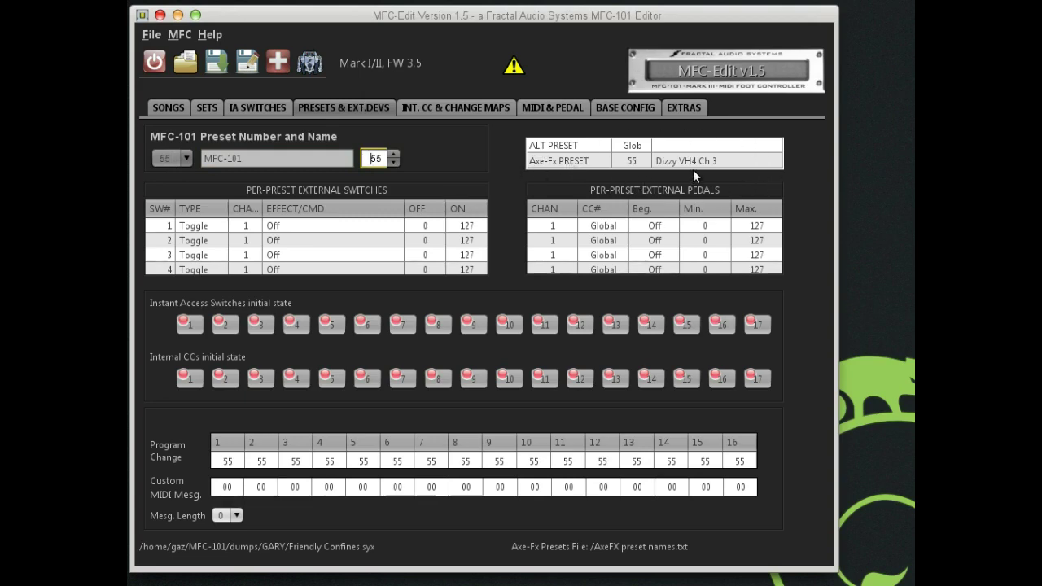
- Step from preset 55 through 56 (Screamin' Plexi) to 57 (Hipower Brilliant), checking each name
left_click(394, 154)
left_click(260, 160)
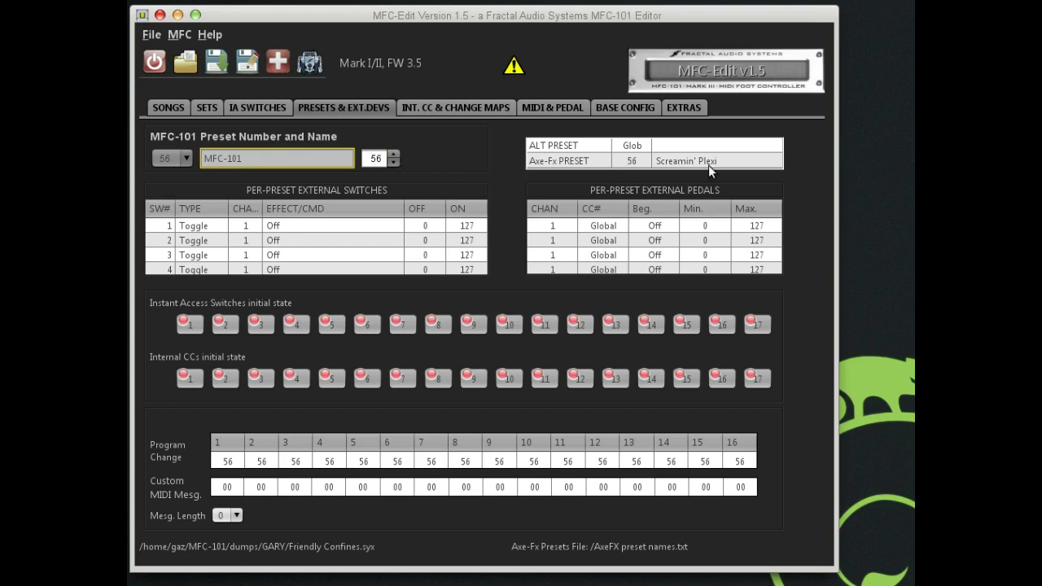
left_click(394, 154)
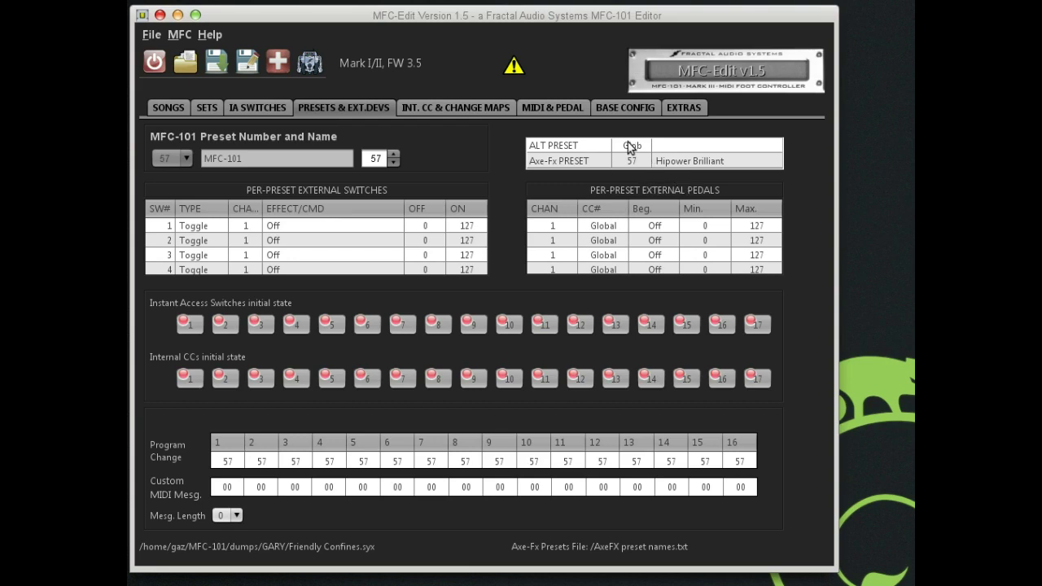
left_click(293, 159)
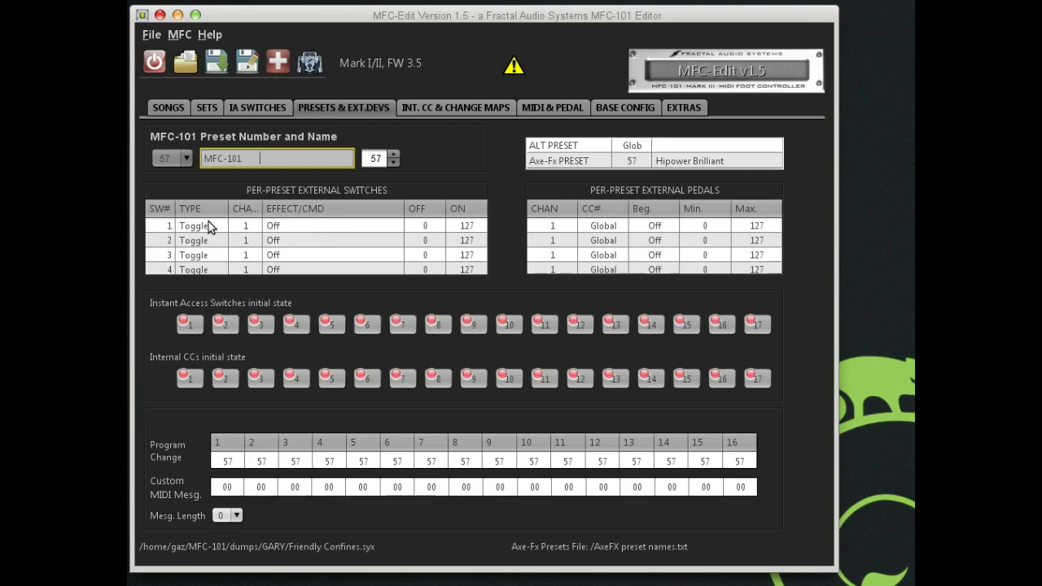
- Assign Wahwah 1 Bypass as a Toggle to preset 57's external switch 1, then advance to 58
left_click(304, 226)
left_click(396, 226)
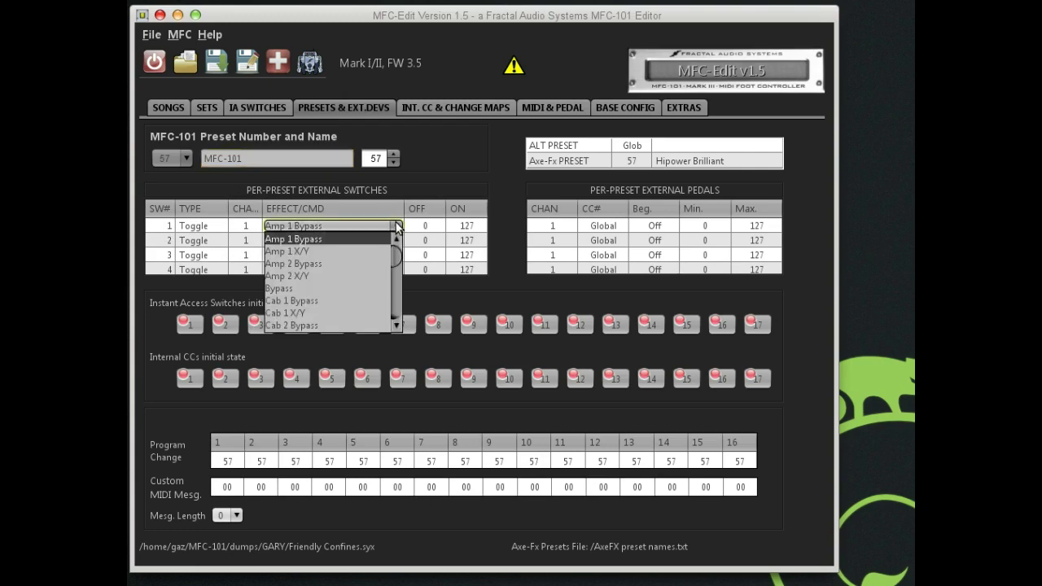
left_click_drag(397, 261, 383, 309)
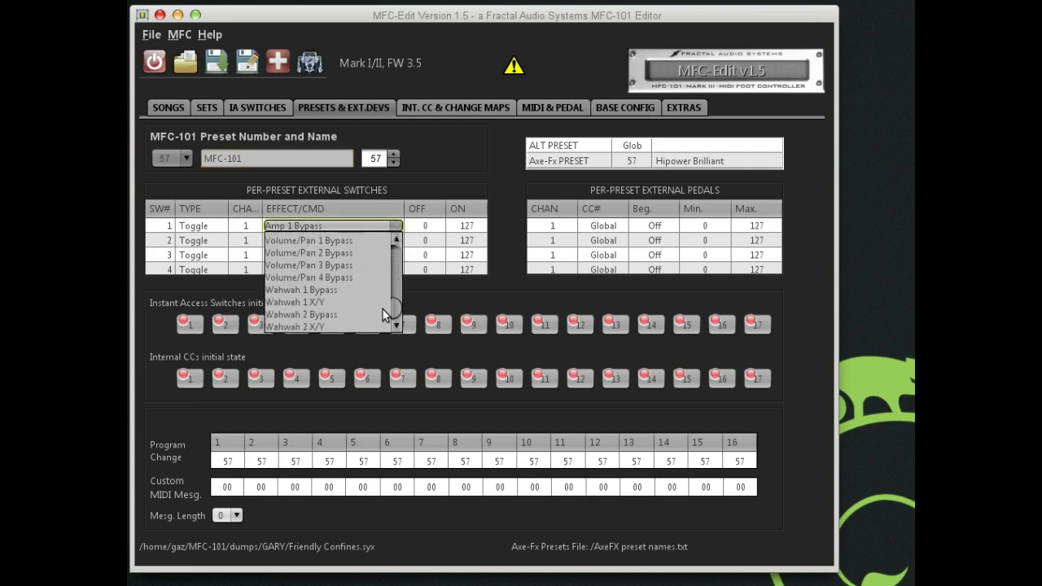
left_click(328, 290)
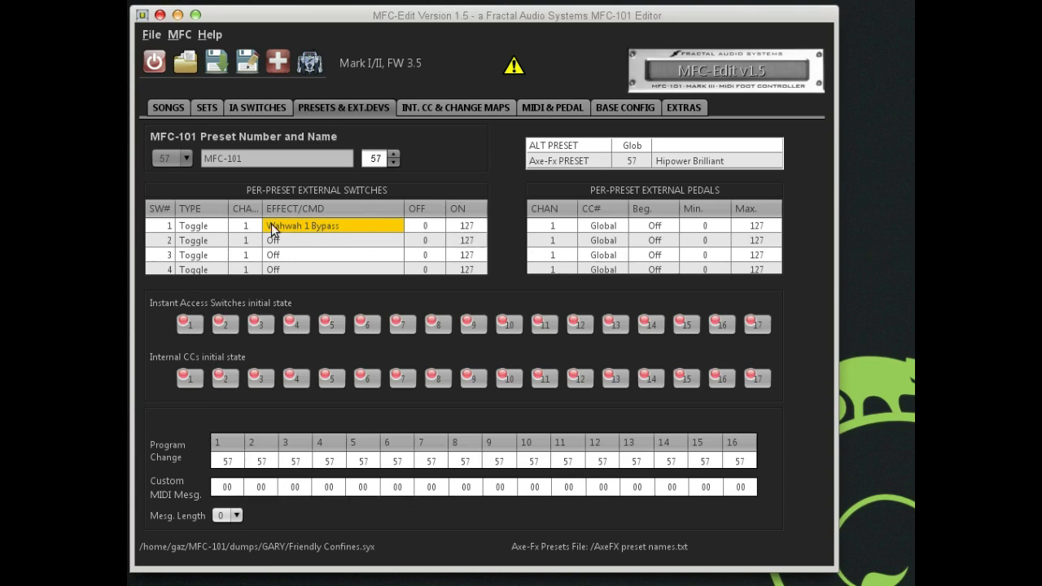
left_click(216, 228)
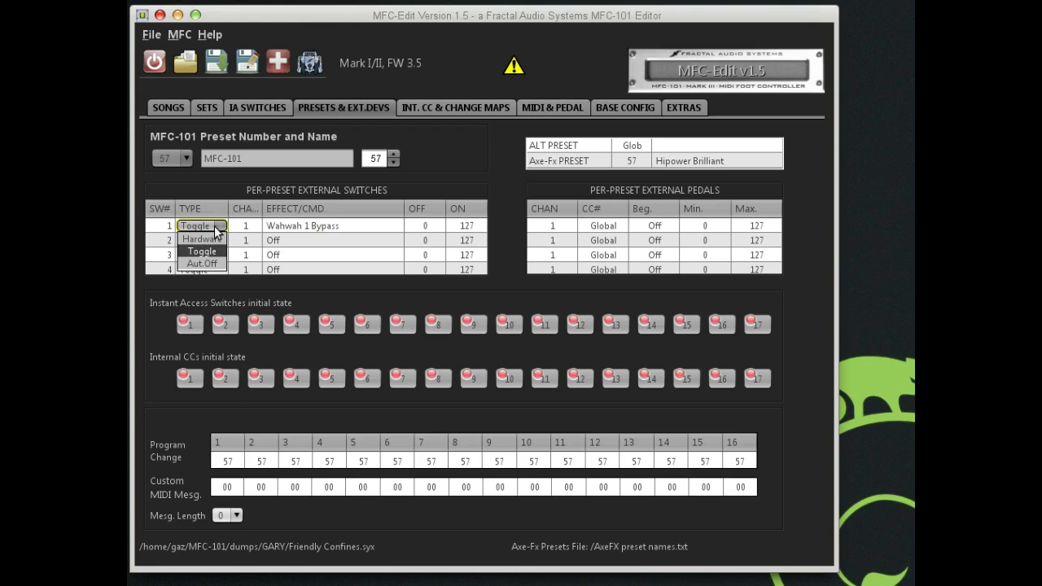
left_click(204, 252)
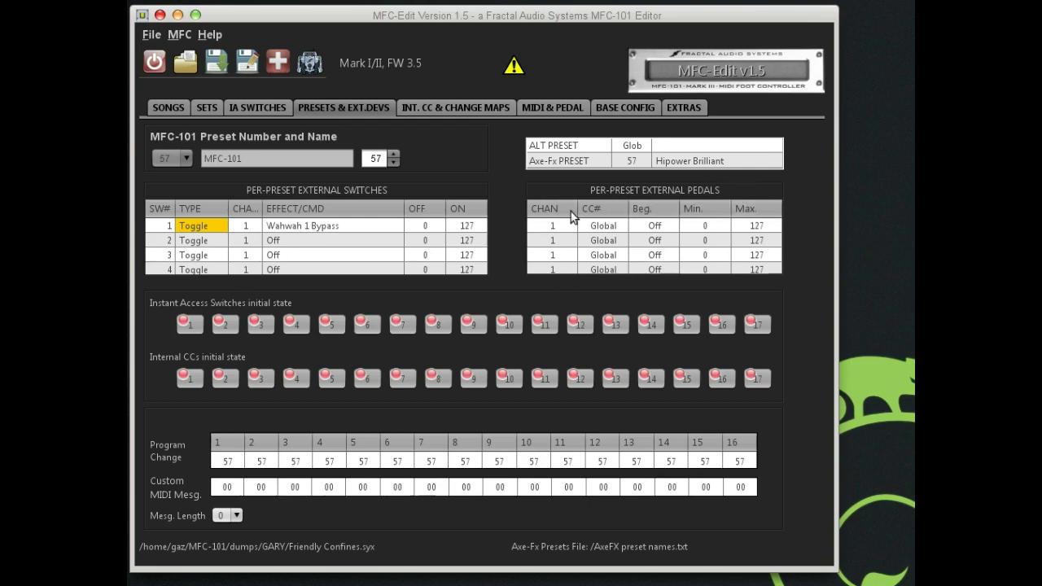
left_click(394, 155)
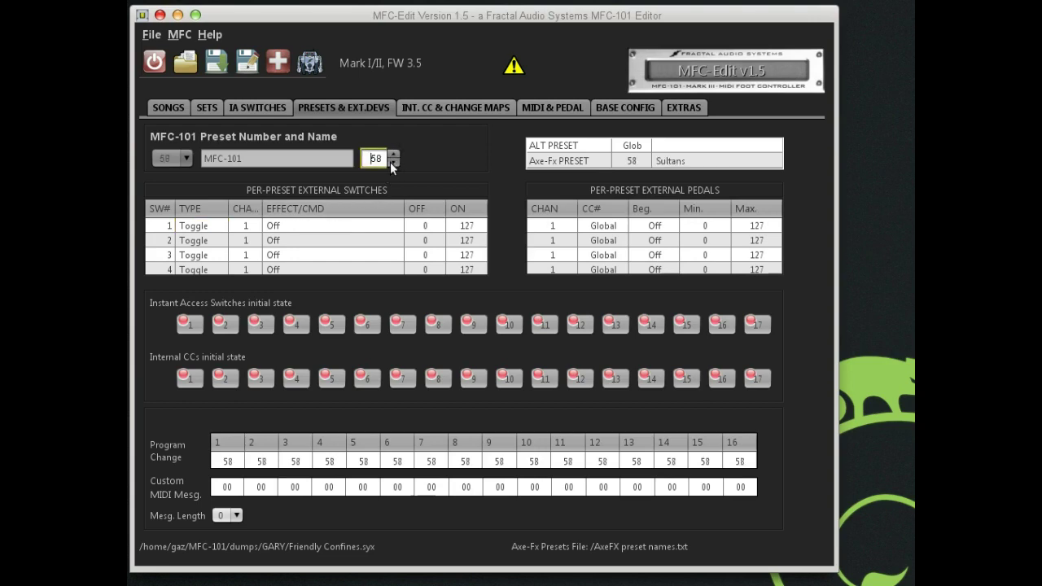
- Recheck preset 57, then open preset 100, HOTEL CA, linked to Hotel California
left_click(393, 162)
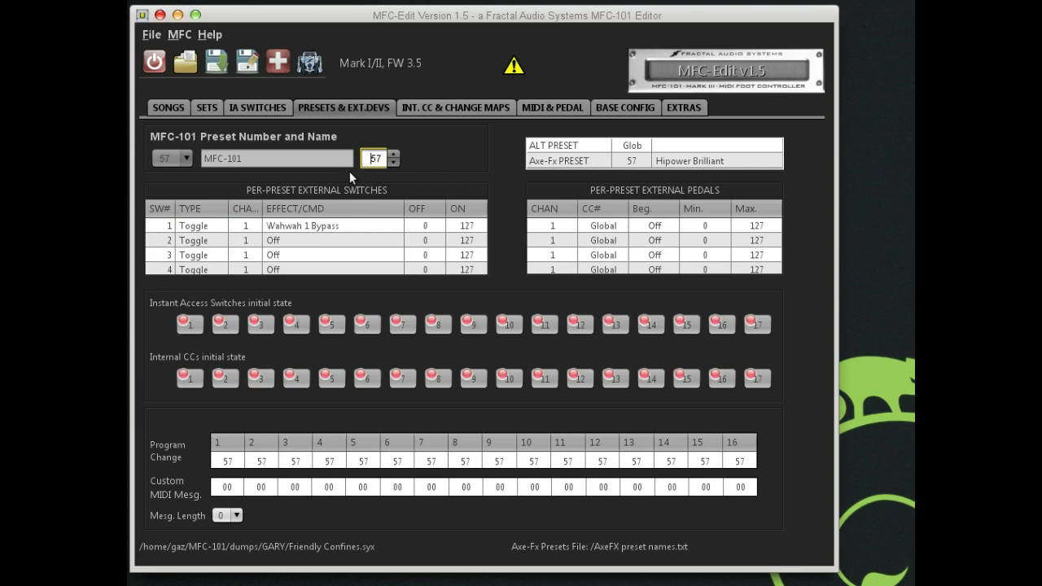
left_click(188, 158)
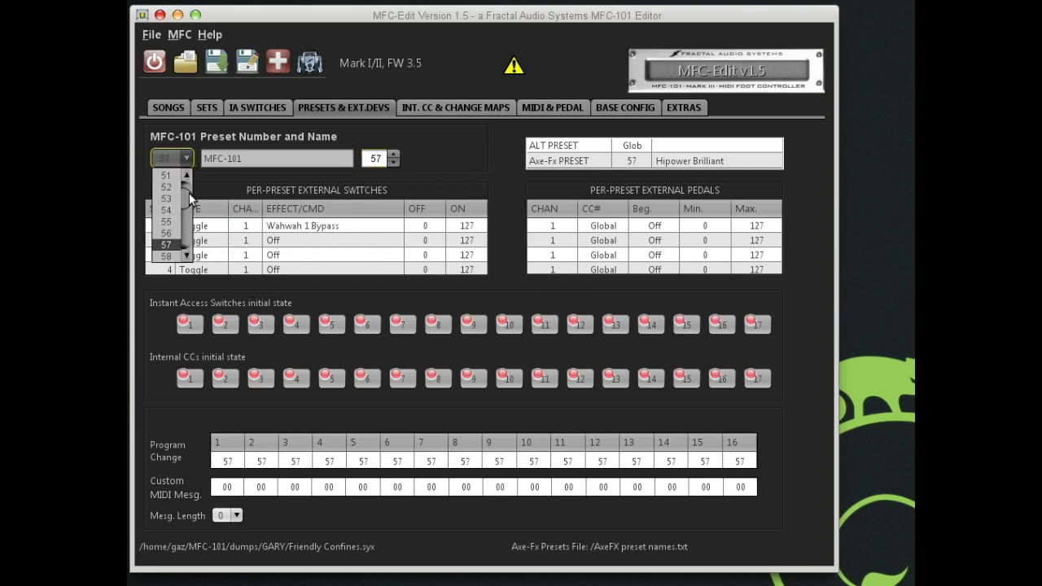
scroll(171, 216, "down", 11)
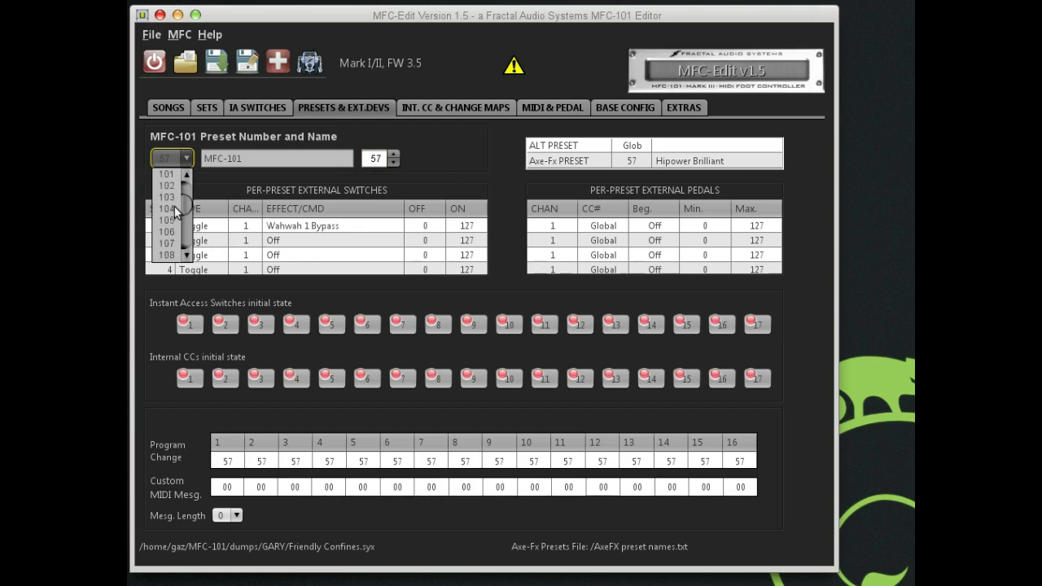
scroll(170, 218, "up", 1)
left_click(168, 198)
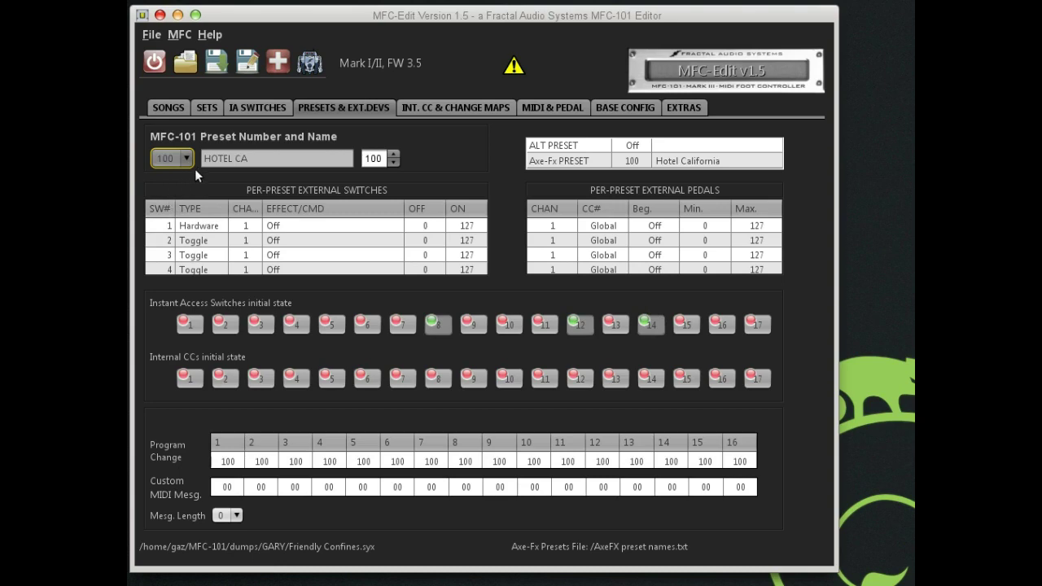
left_click(262, 159)
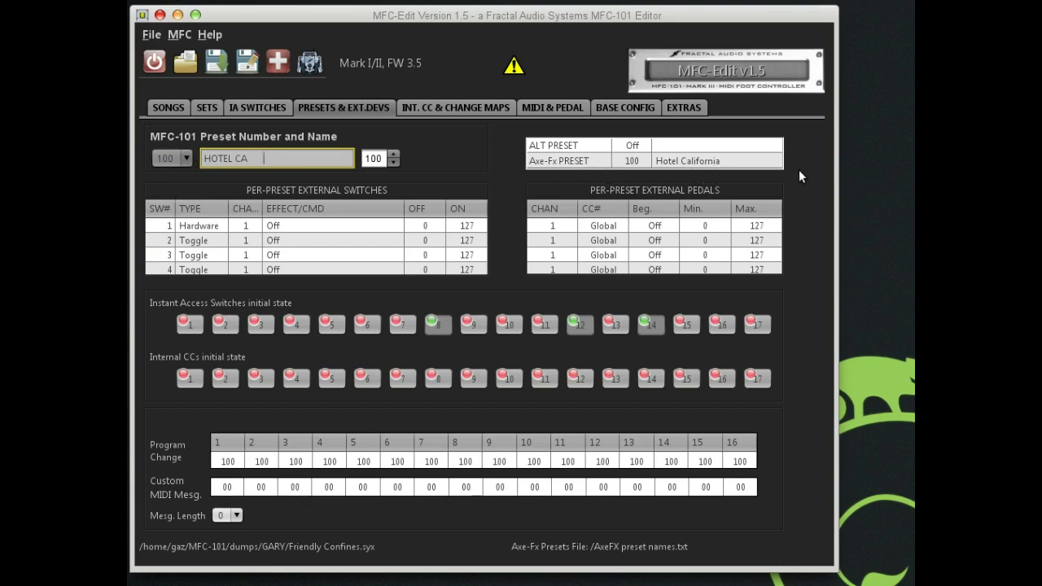
left_click(632, 149)
- Choose Off at the bottom of preset 100's ALT PRESET list
left_click(640, 146)
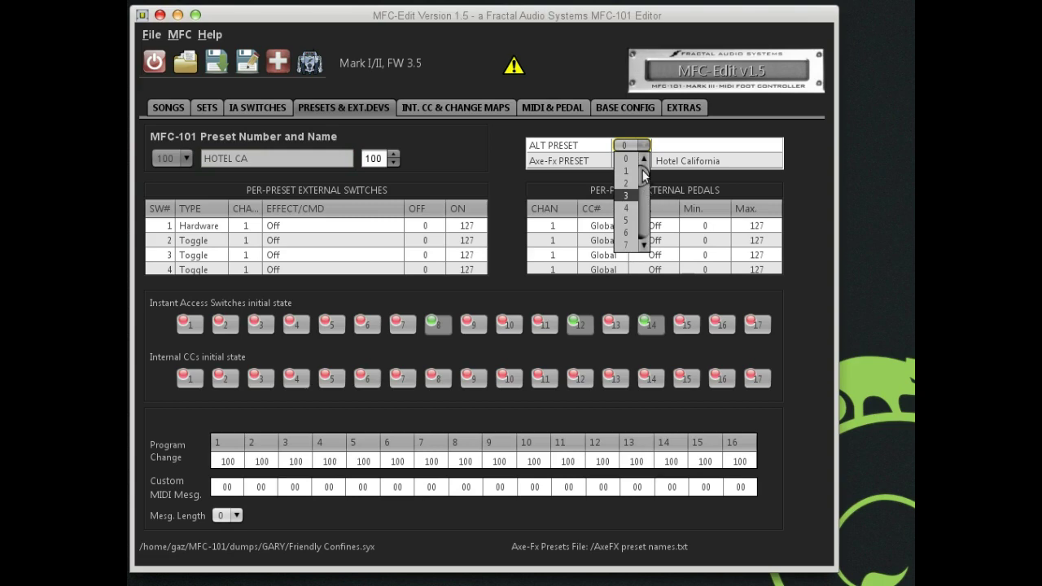
left_click_drag(645, 175, 634, 254)
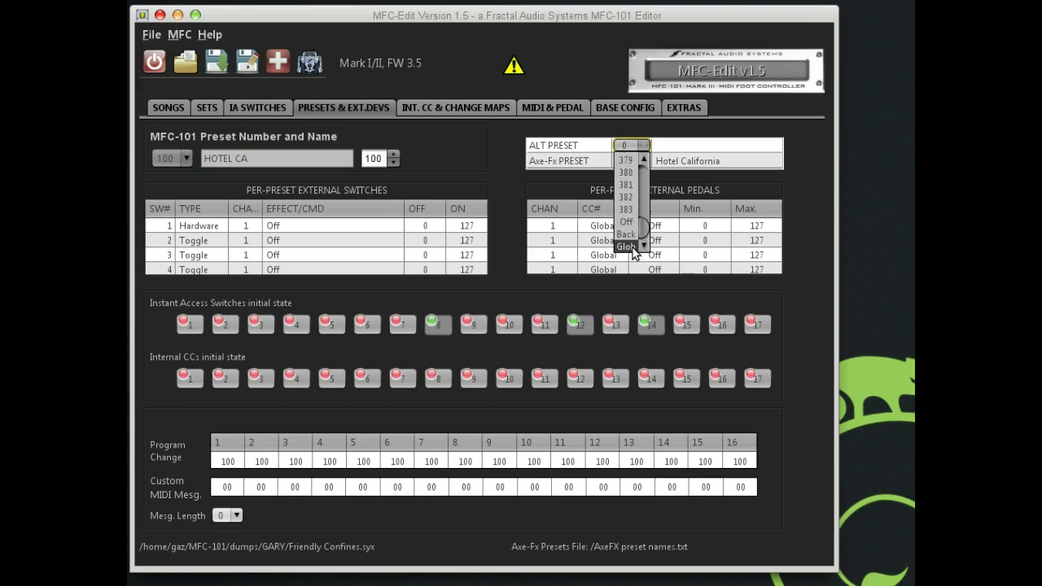
left_click(631, 222)
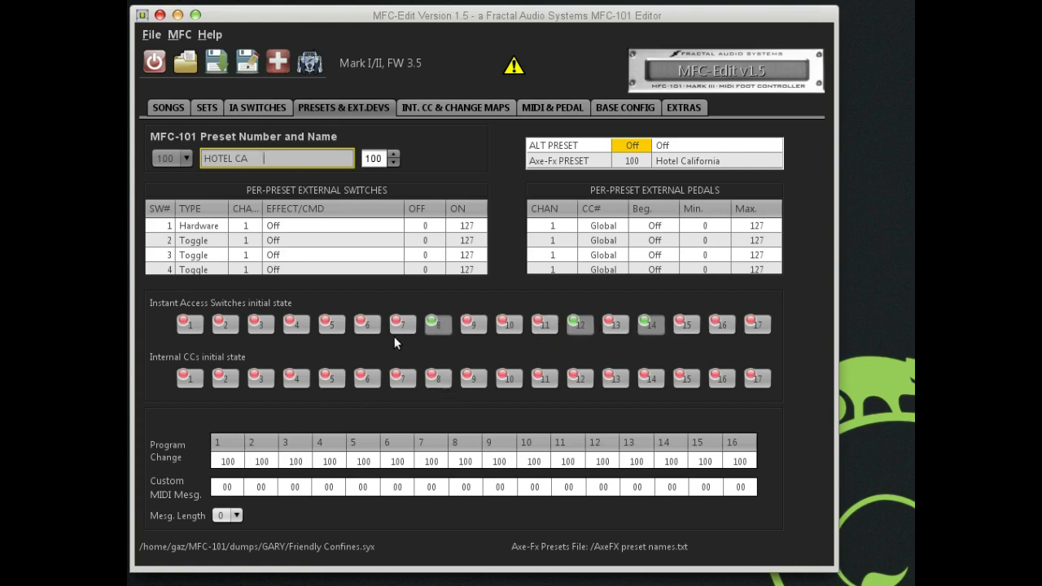
- Advance to preset 101 and place the cursor at the end of the HOTLHRM name
left_click(395, 154)
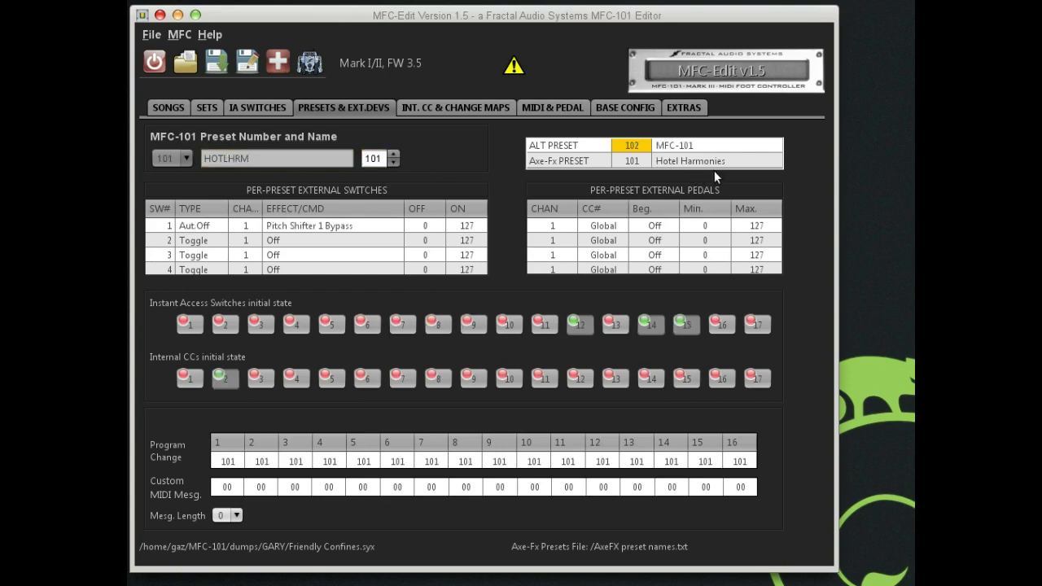
left_click(238, 162)
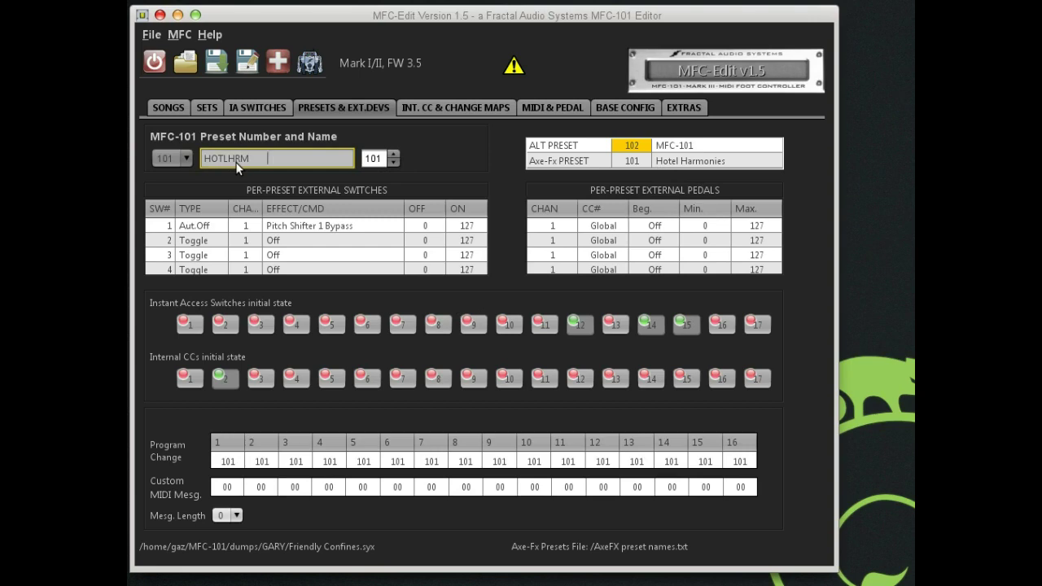
key("End")
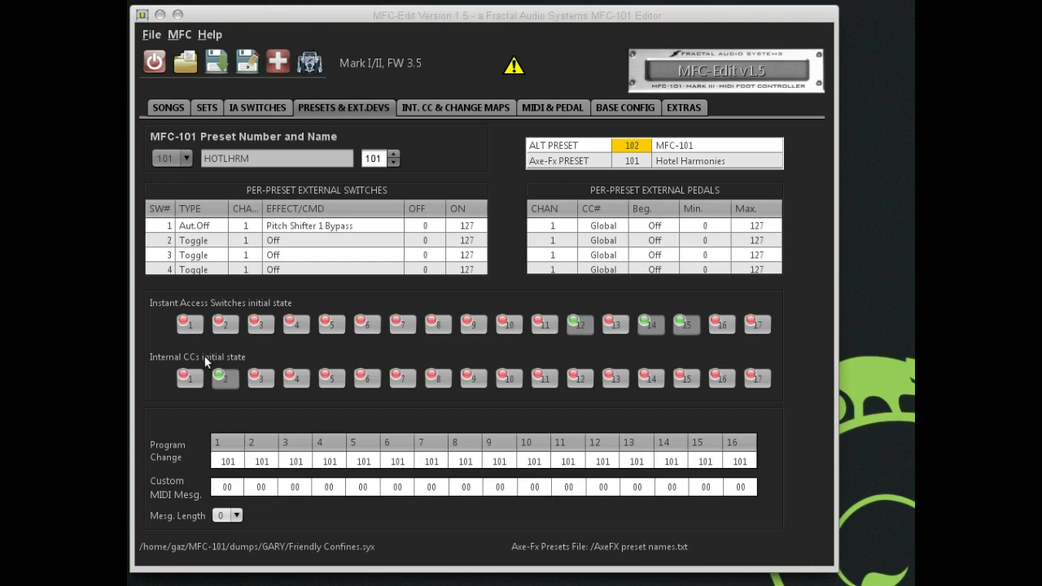
- Set IA switches 5 and 7 to start on for preset 101, leaving 6 off
left_click(331, 326)
left_click(359, 326)
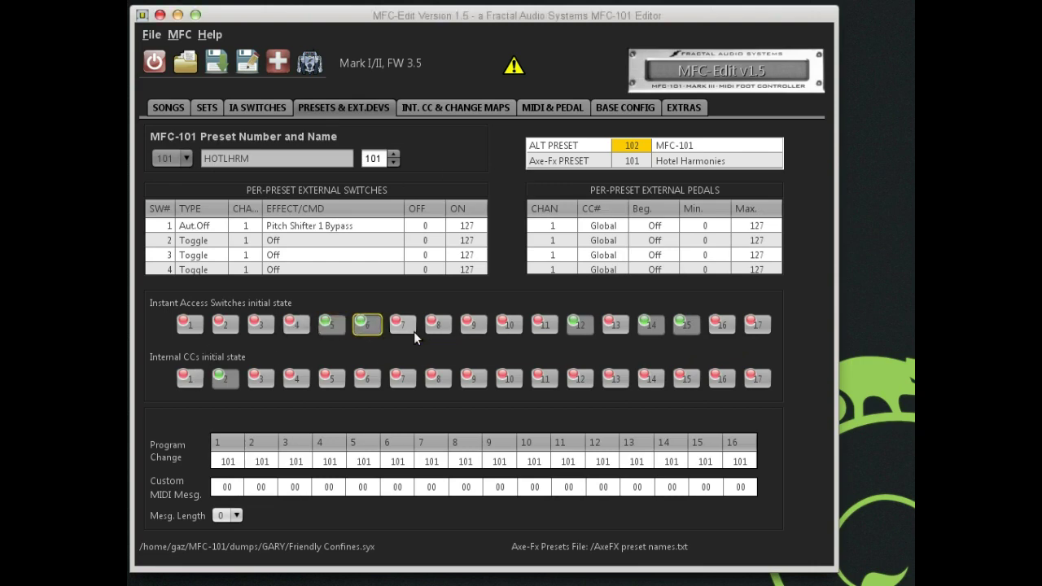
left_click(401, 328)
left_click(376, 325)
- Set program change slot 3 to 729 and custom MIDI message byte 6 to FF
left_click(307, 462)
scroll(290, 521, "down", 5)
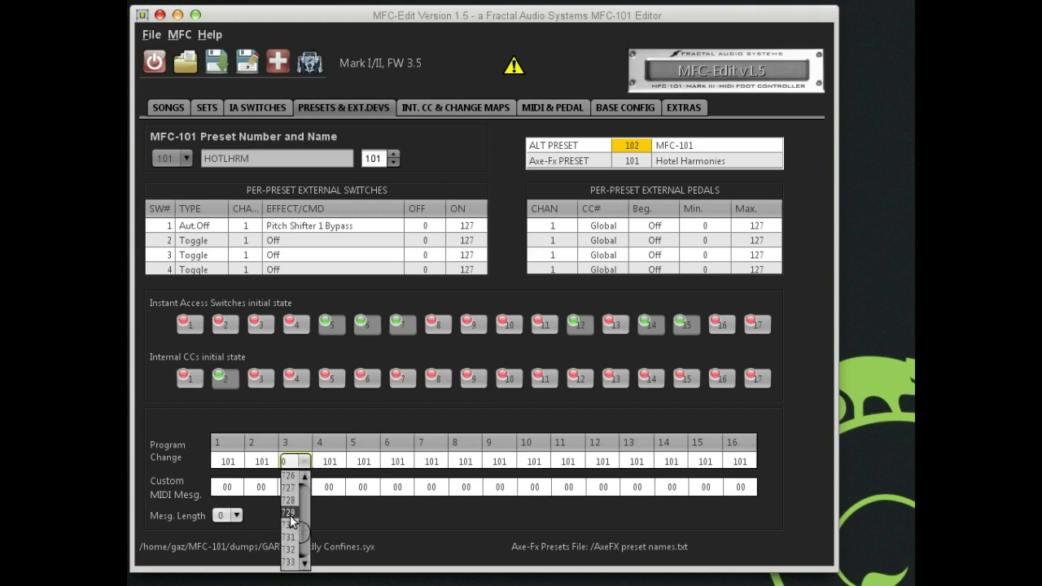
left_click(289, 514)
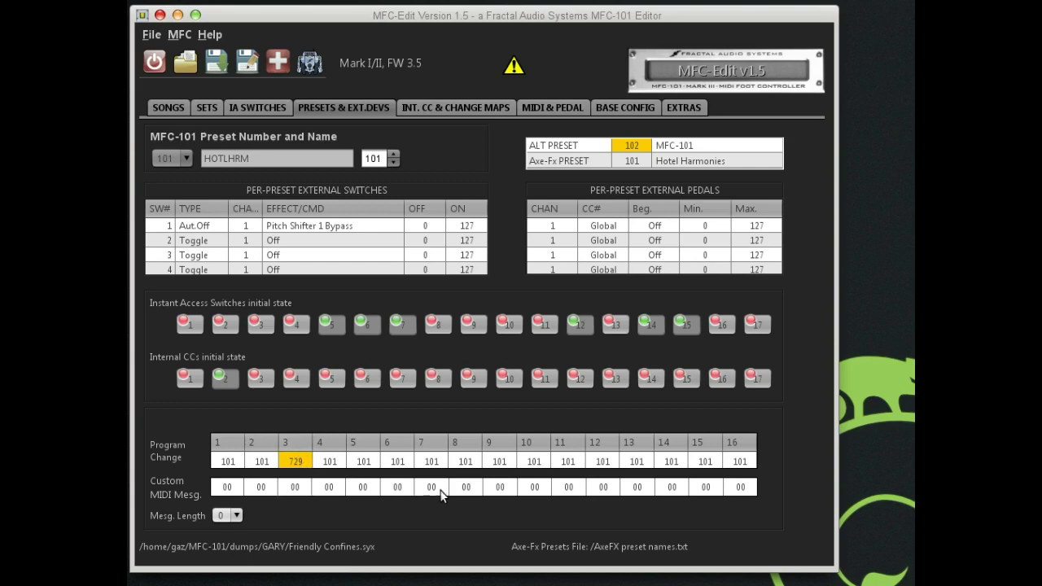
left_click(397, 487)
left_click_drag(405, 503, 407, 578)
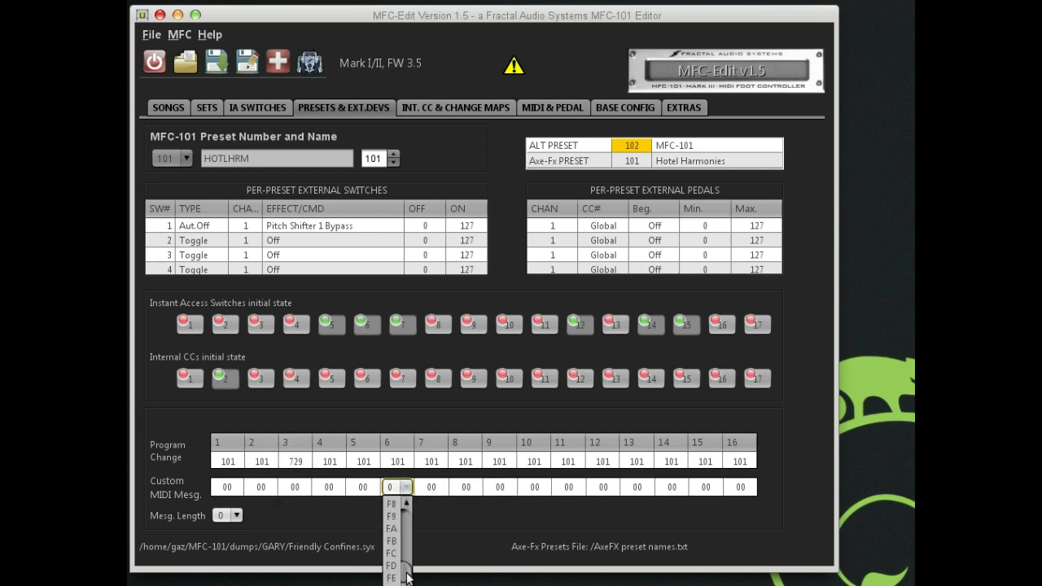
left_click(392, 583)
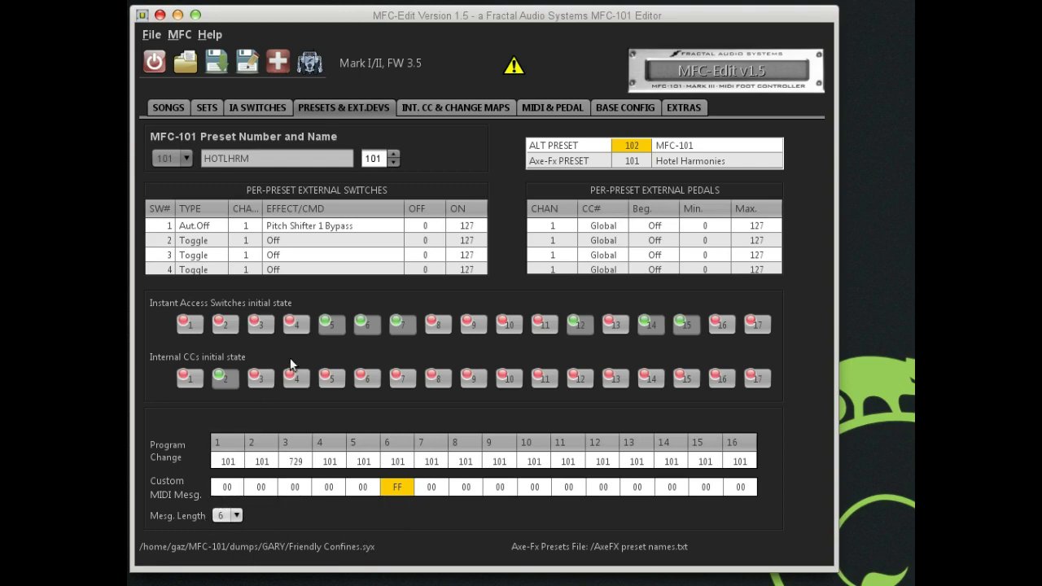
left_click(451, 107)
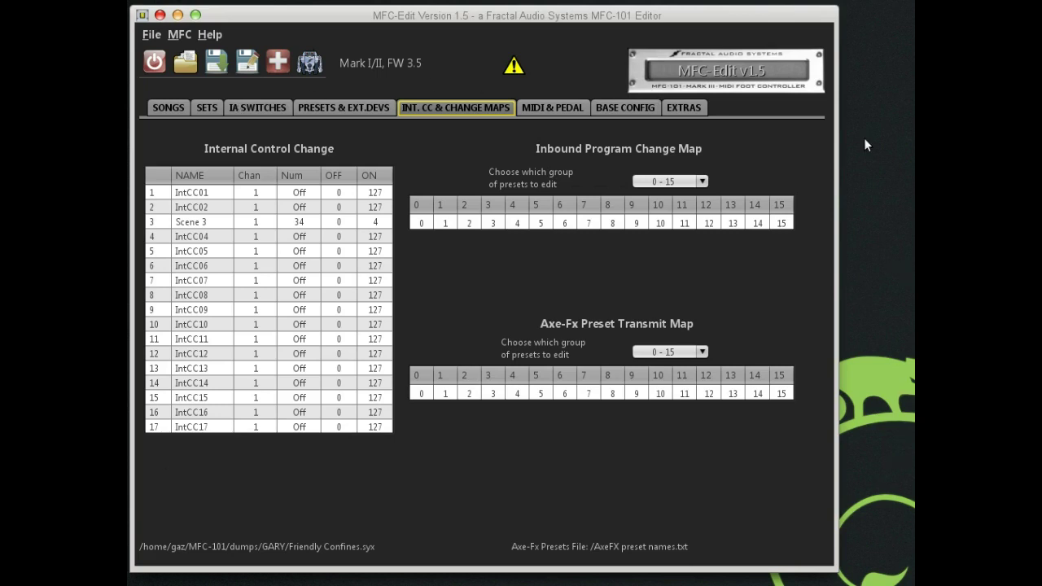
- Inspect the Scene 3 and IntCC04 entries, then set IntCC01's CC number to Off on channel 1
left_click(210, 222)
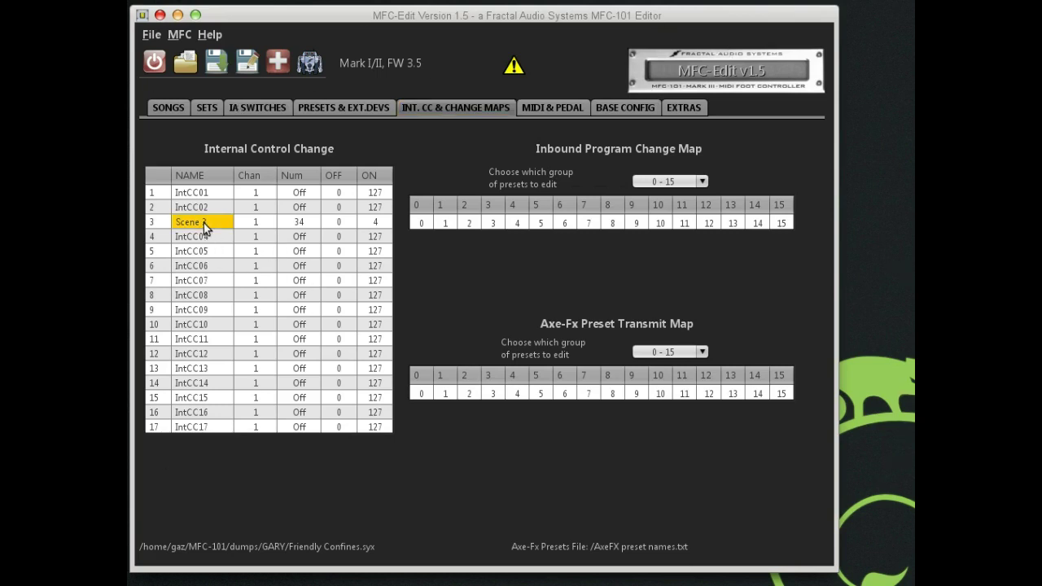
left_click(206, 240)
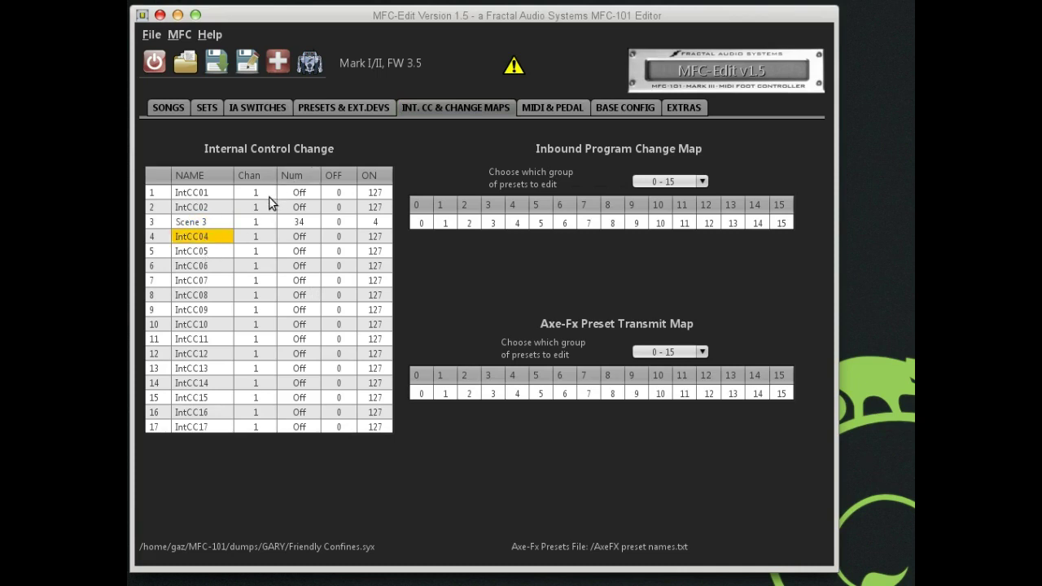
left_click(267, 194)
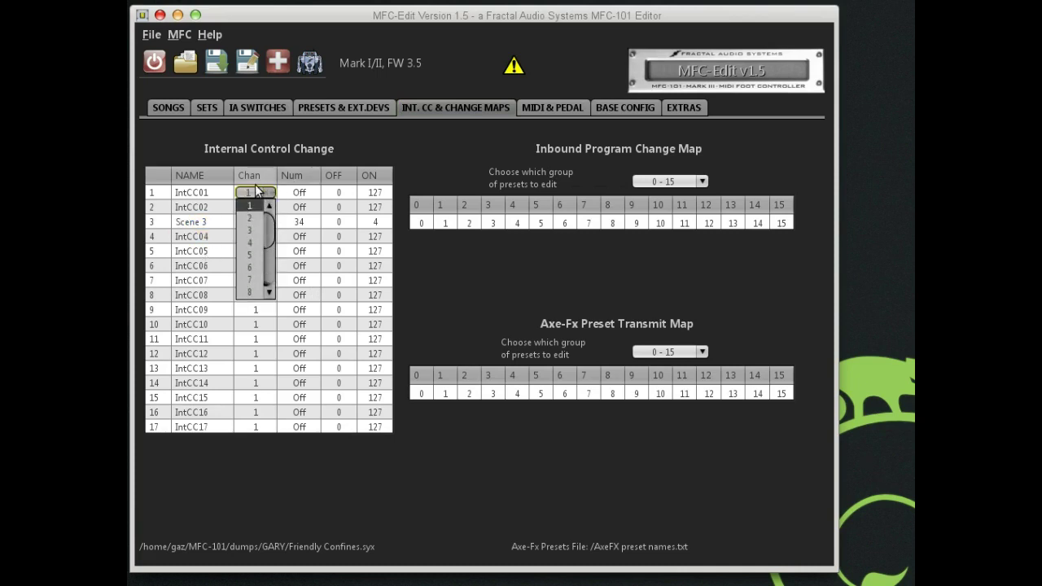
left_click(252, 193)
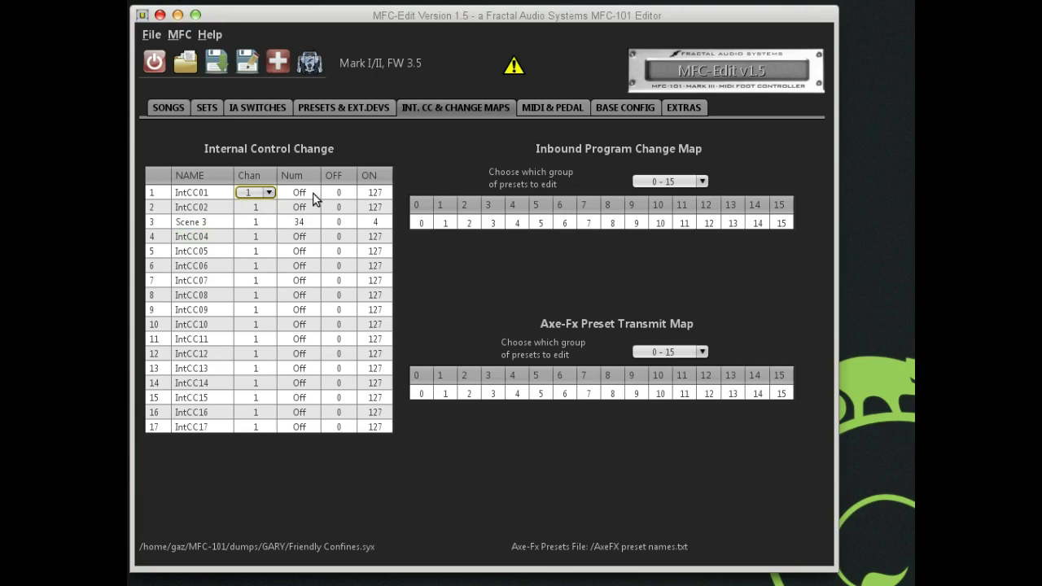
left_click(313, 194)
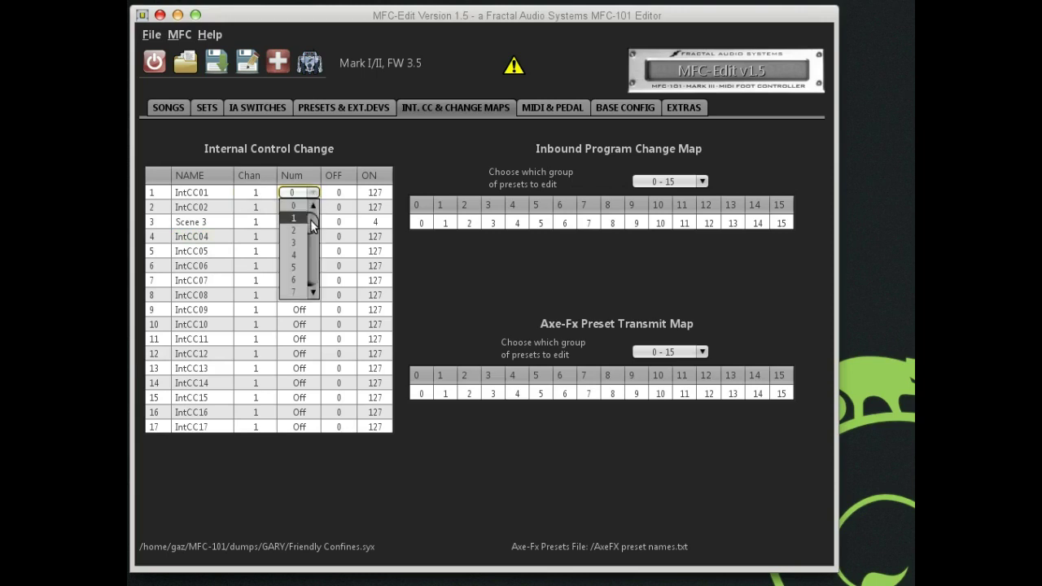
left_click_drag(310, 220, 314, 293)
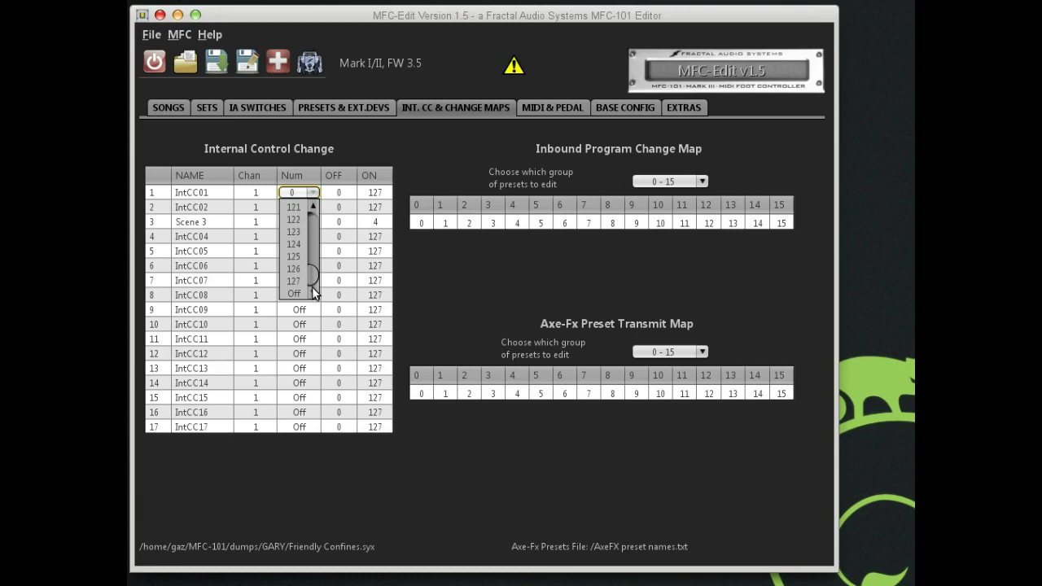
left_click(298, 294)
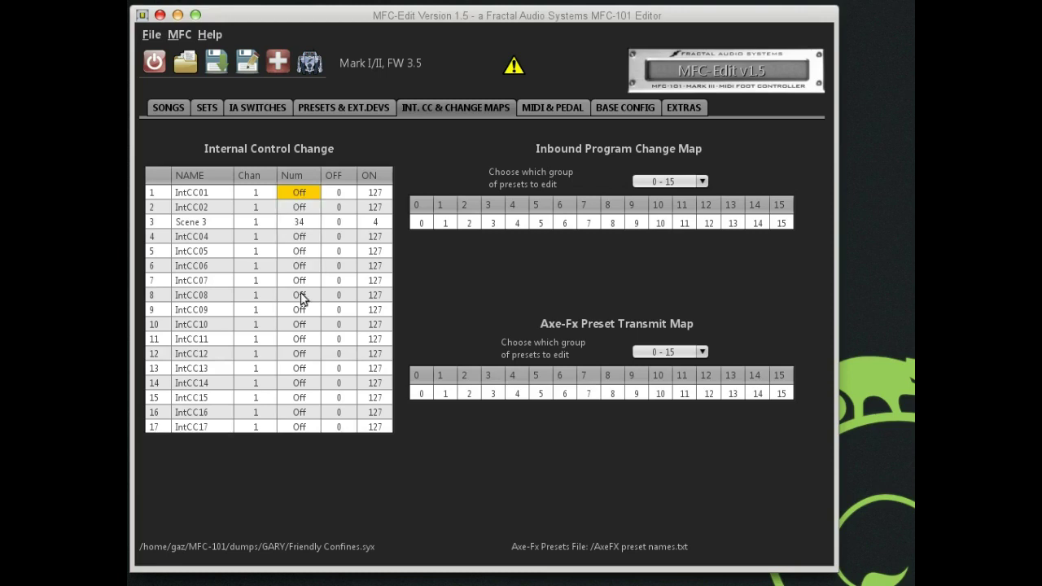
- Enter 14 as the Inbound Program Change Map value for incoming program 6
double_click(564, 224)
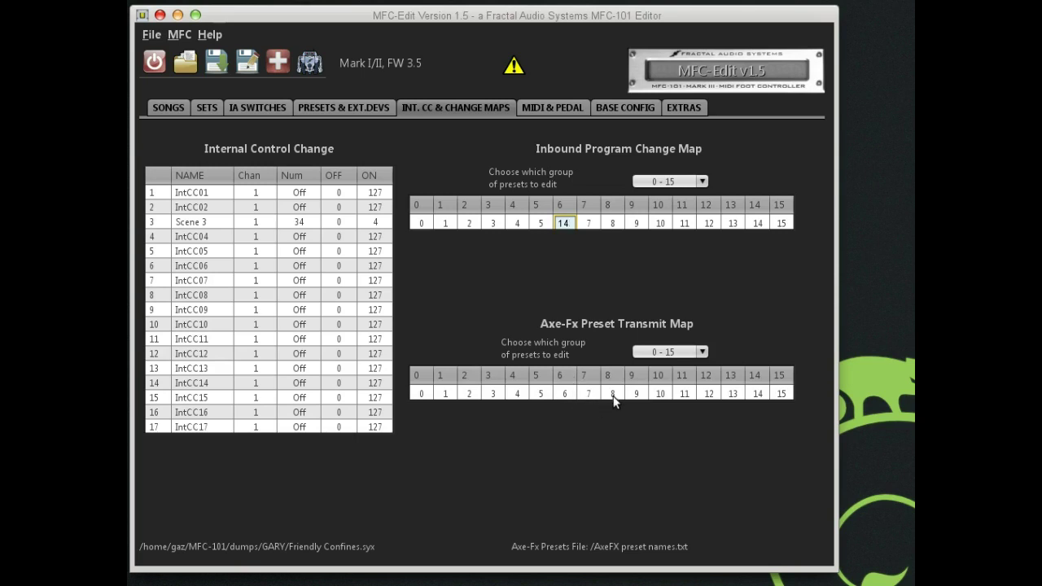
- Browse the transmit map groups, viewing presets 352–367 and then settling on 240–255
left_click(703, 355)
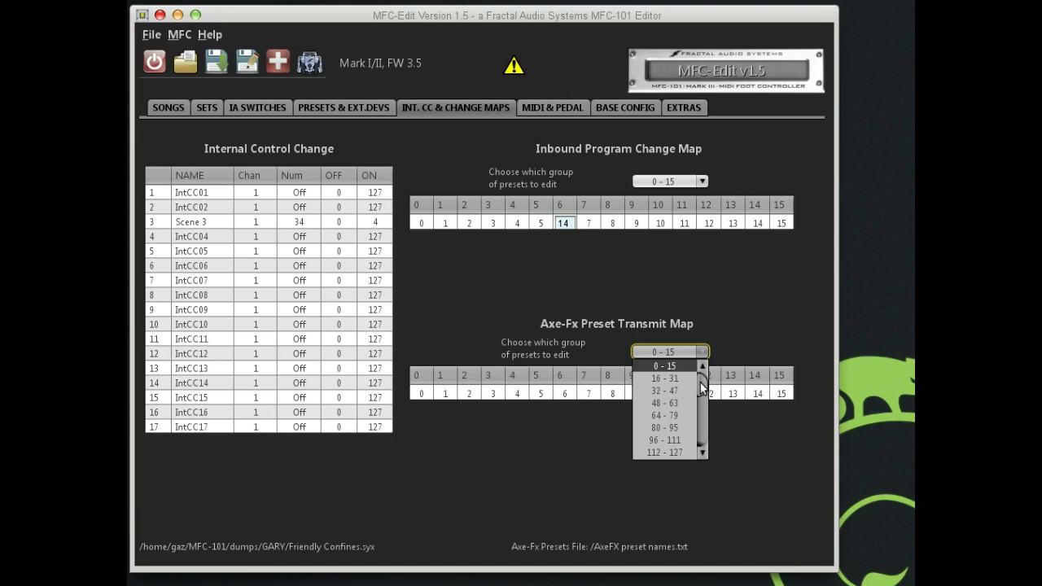
left_click_drag(700, 383, 695, 433)
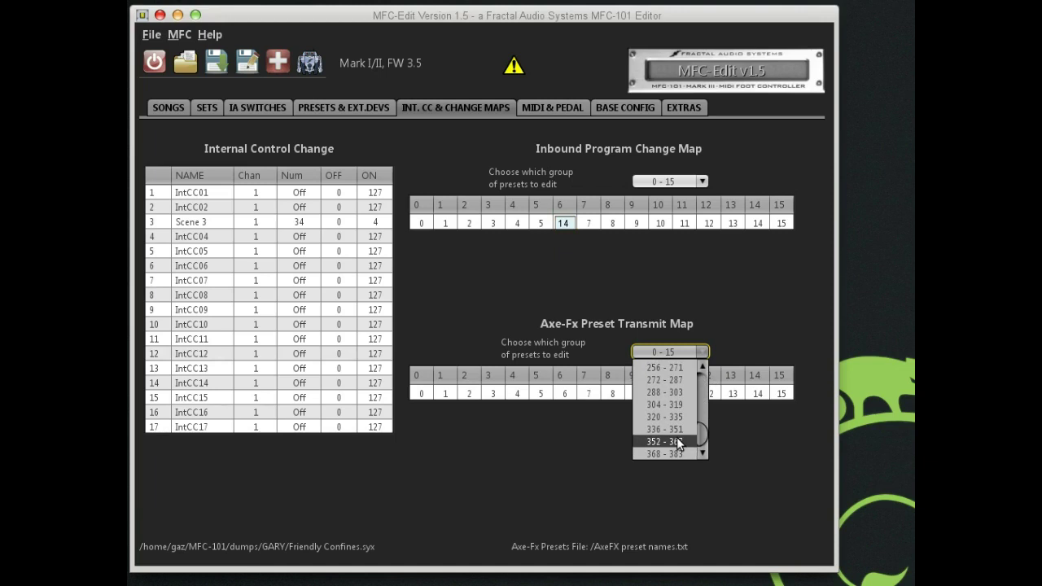
left_click(676, 440)
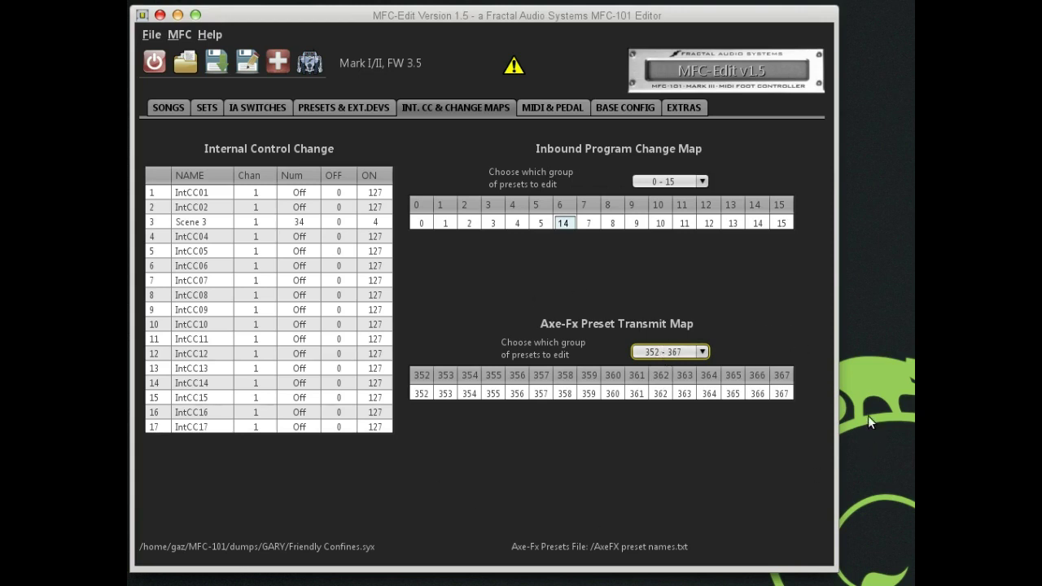
left_click(654, 351)
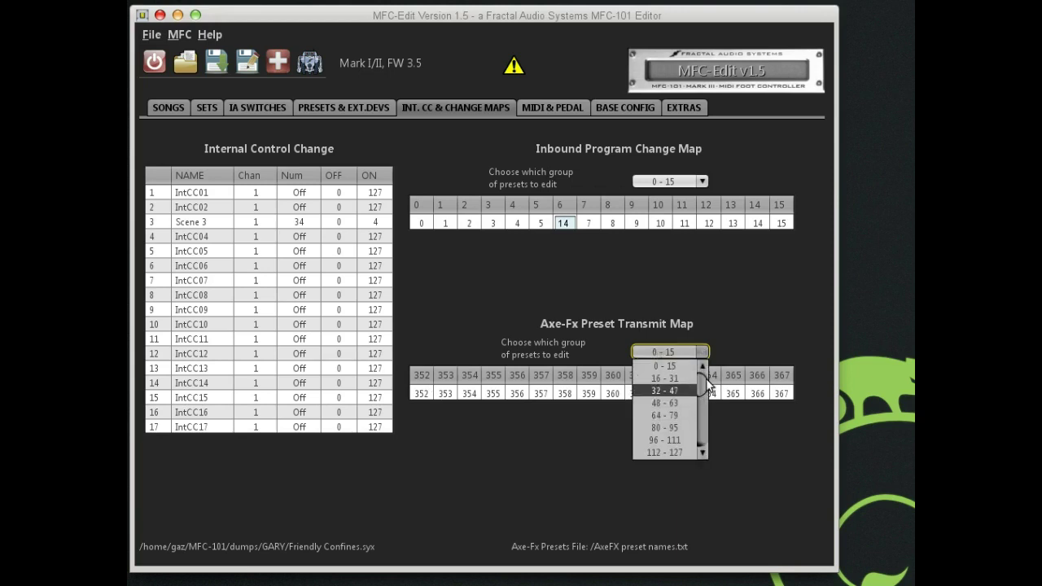
left_click_drag(702, 384, 695, 414)
left_click(667, 408)
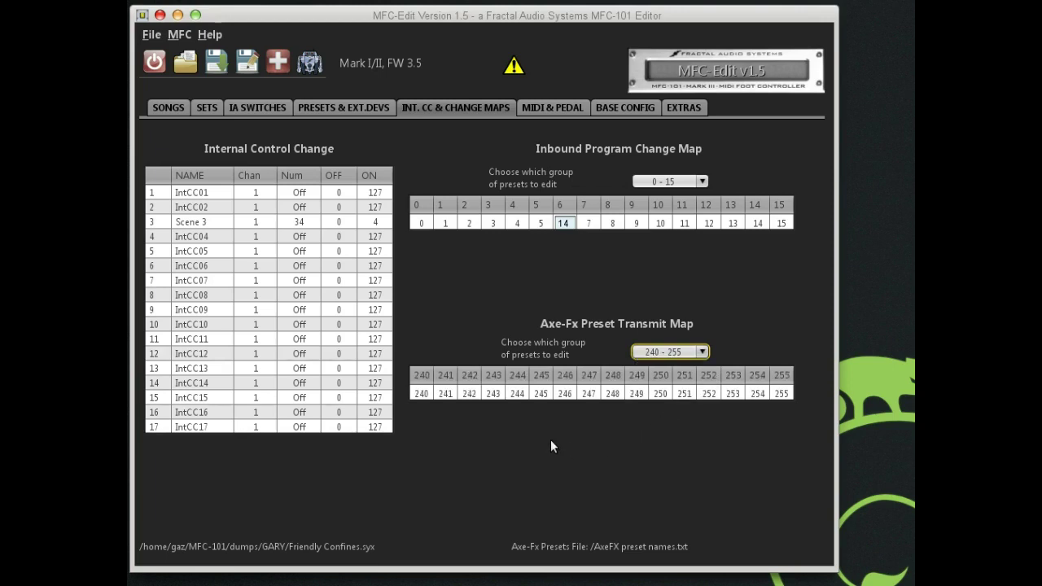
- Try 300 then 3671 for preset 240, triggering the 'less than 384' warning, then return to Base Config
double_click(427, 393)
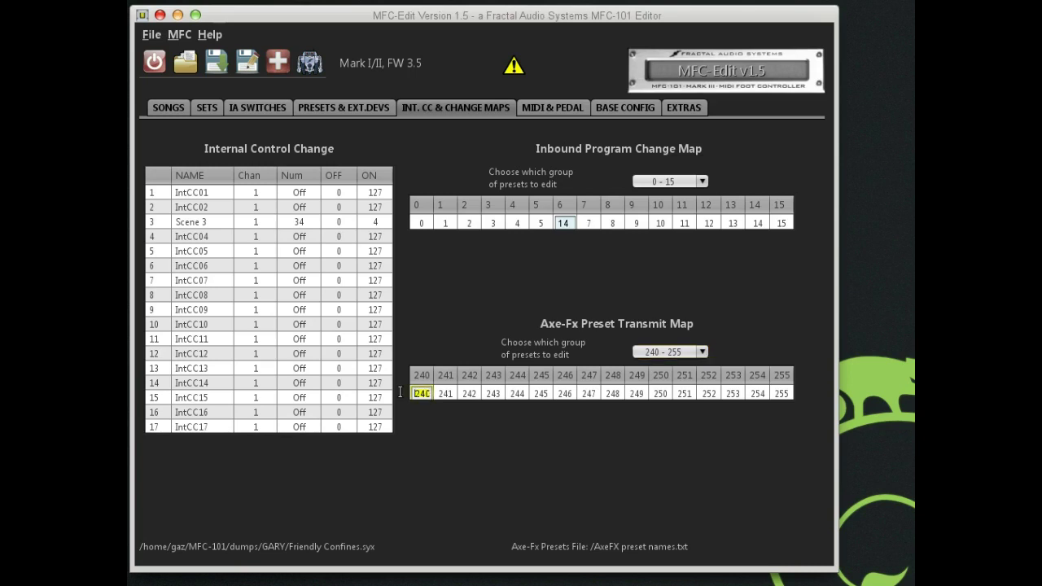
key("BackSpace")
type("300")
key("BackSpace")
key("BackSpace")
key("BackSpace")
type("3671")
key("Return")
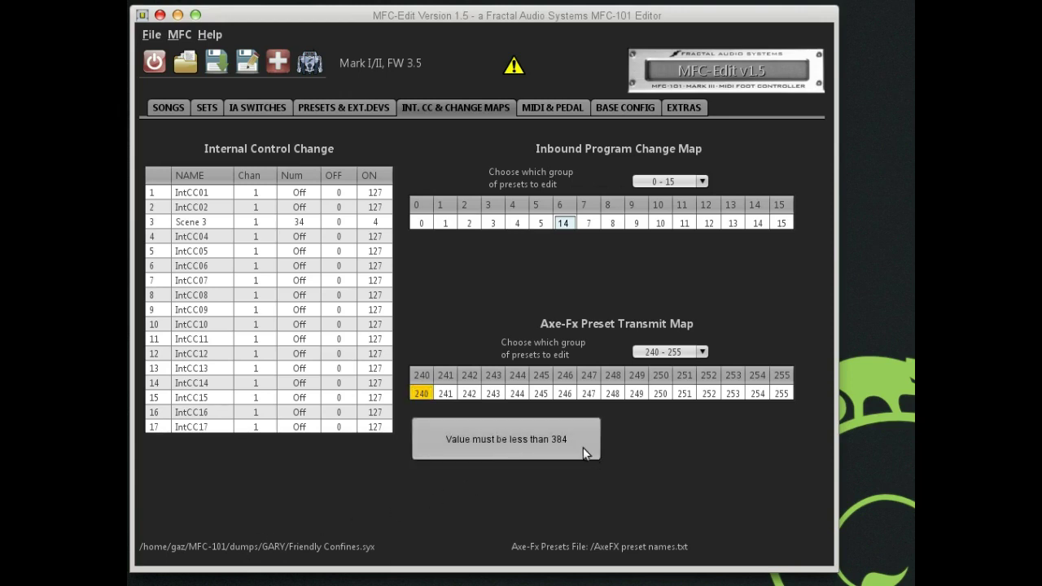
left_click(622, 107)
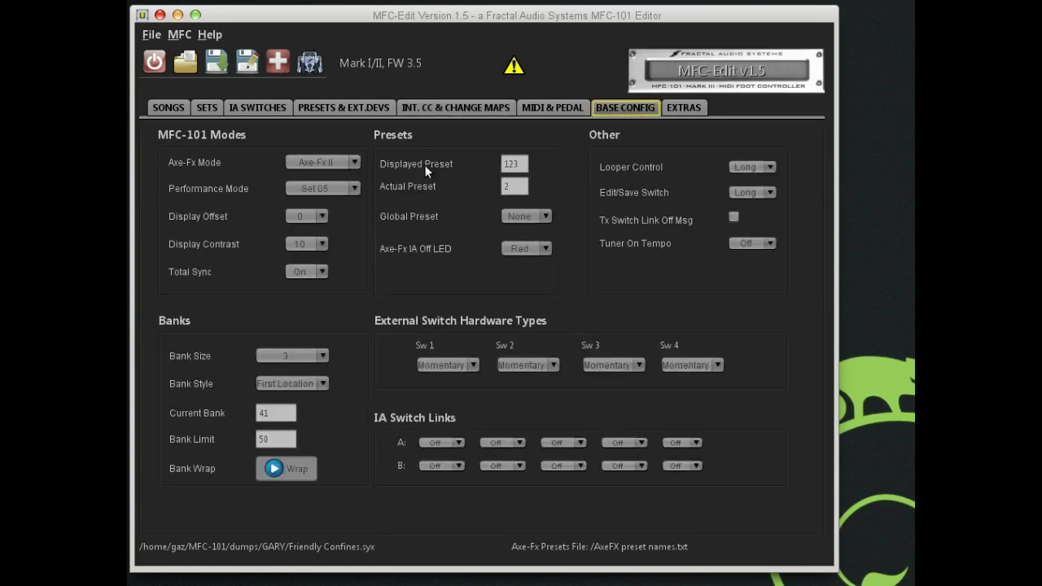
left_click(350, 162)
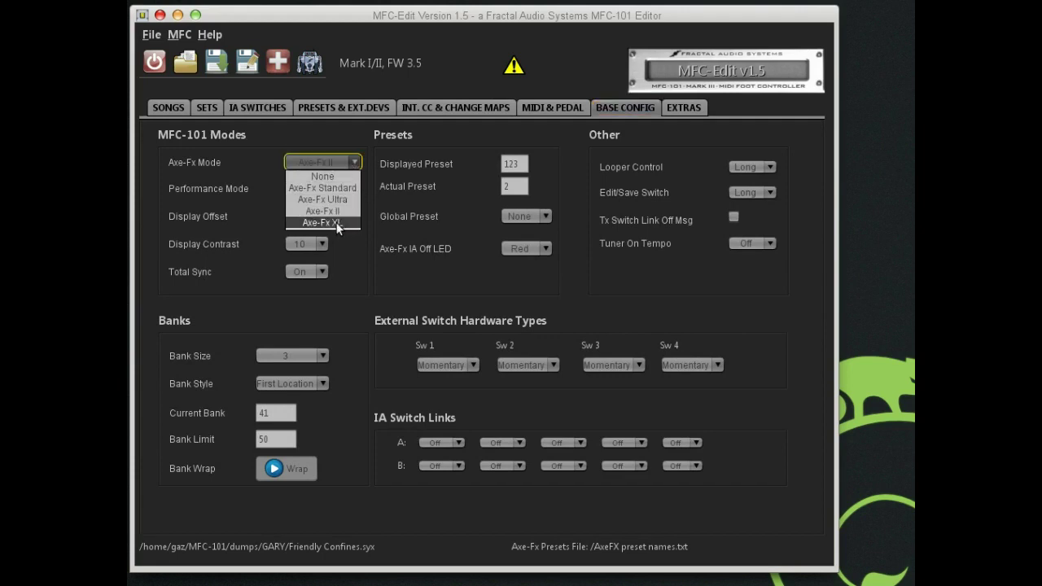
left_click(316, 133)
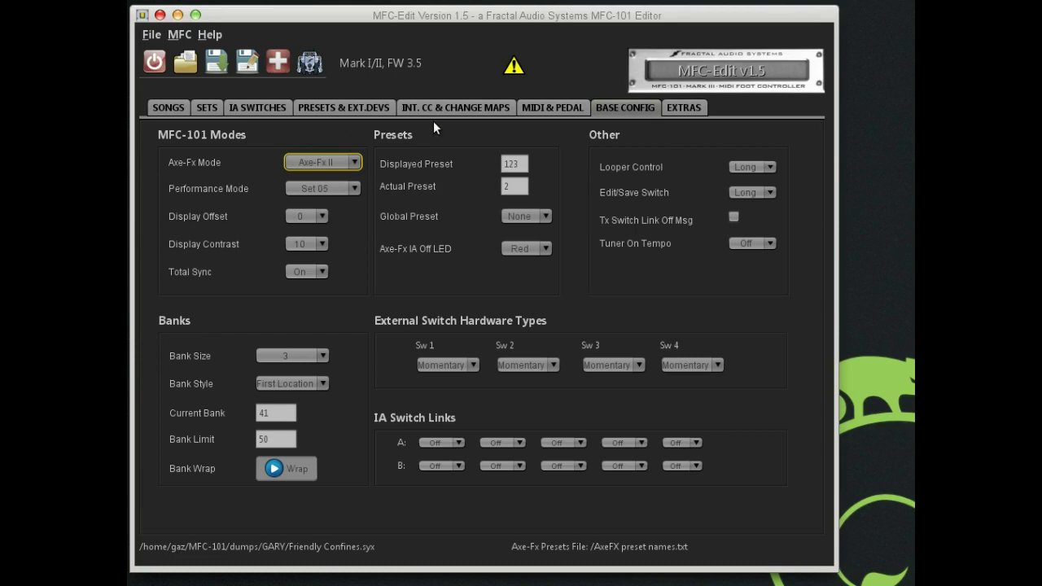
left_click(558, 105)
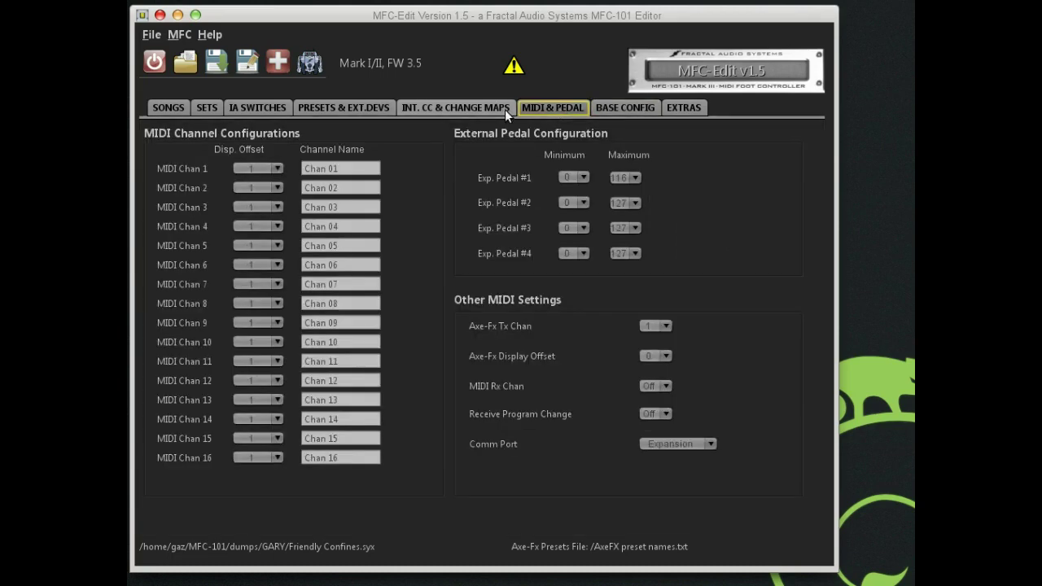
left_click(480, 108)
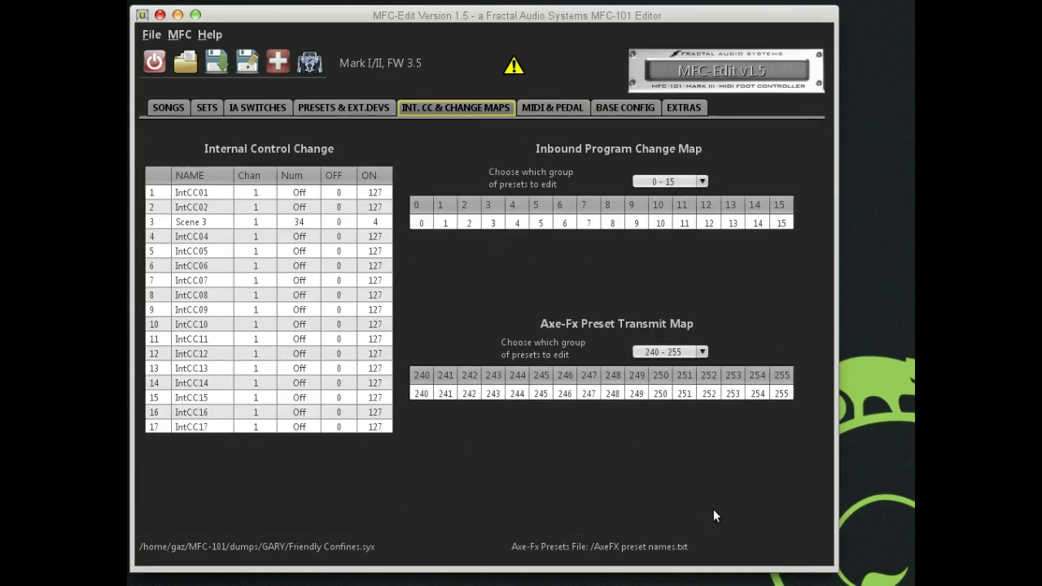
left_click(544, 109)
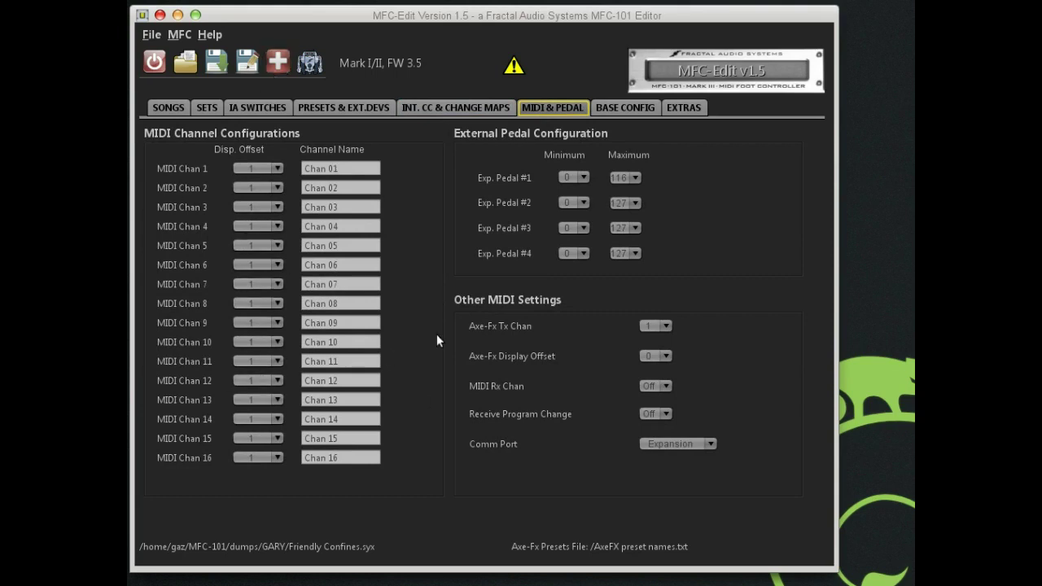
left_click(365, 169)
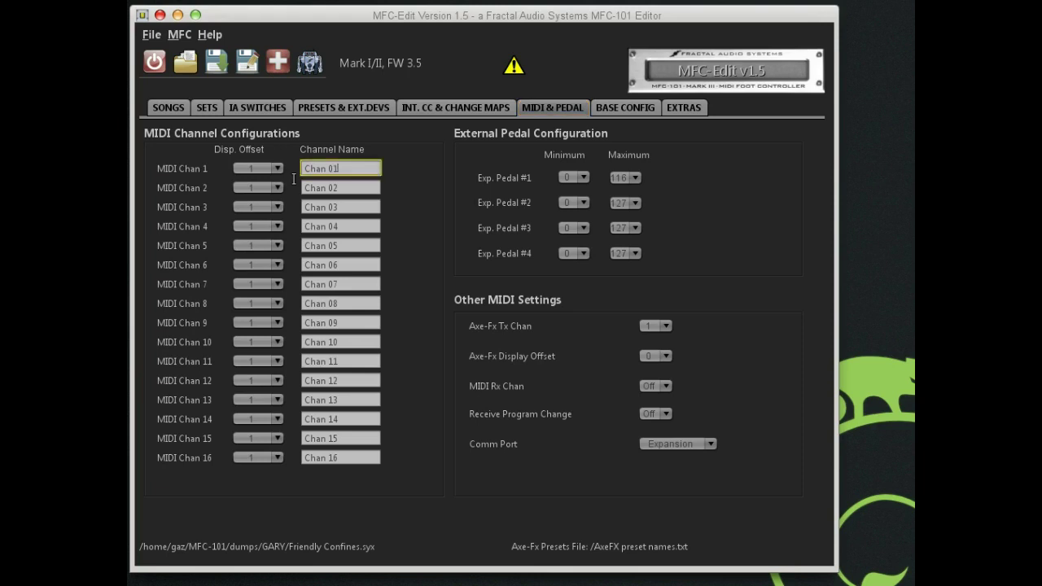
left_click(346, 194)
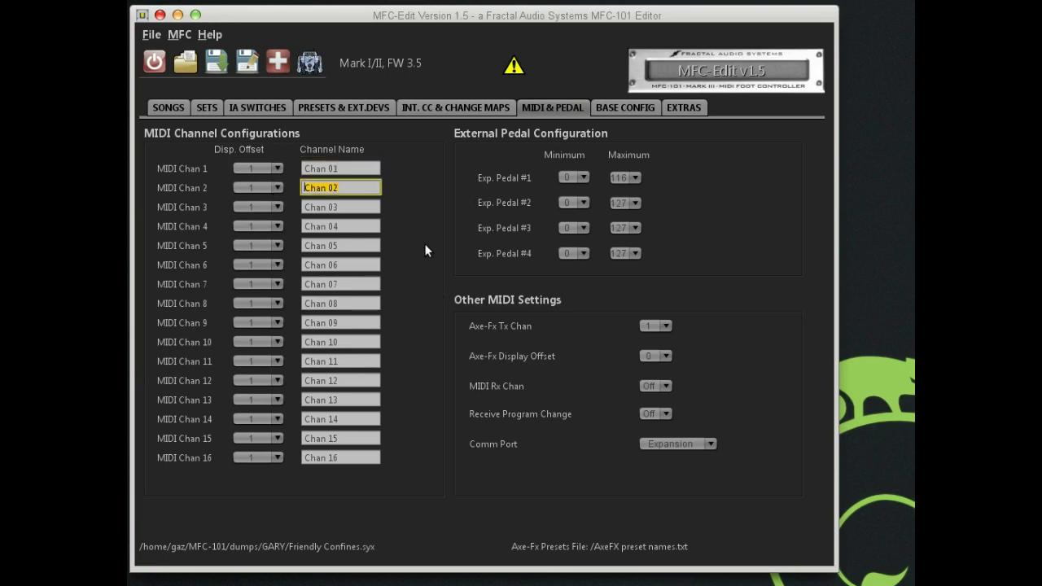
left_click(364, 188)
left_click(353, 228)
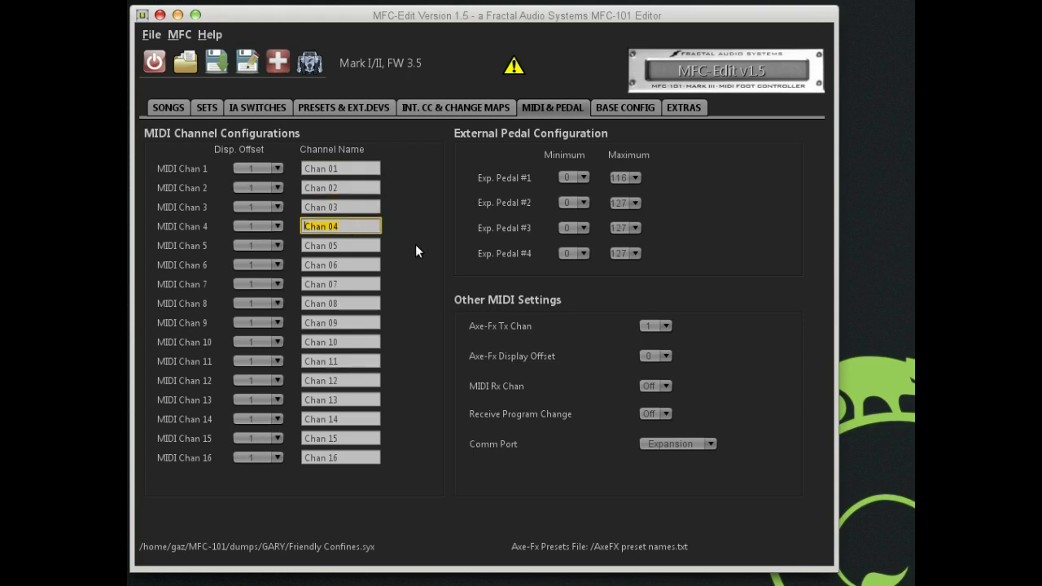
left_click(350, 225)
left_click(583, 179)
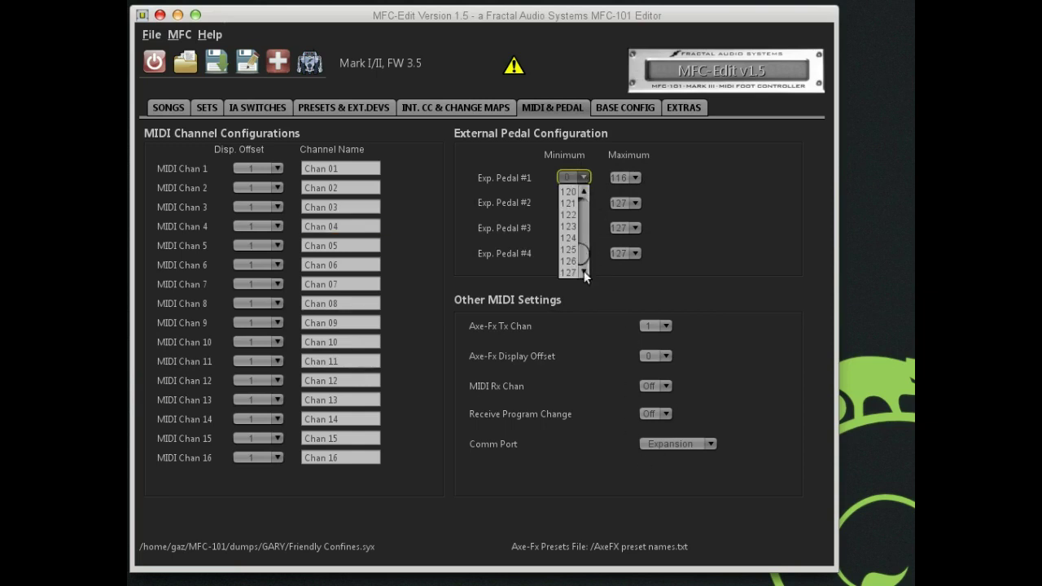
left_click(577, 192)
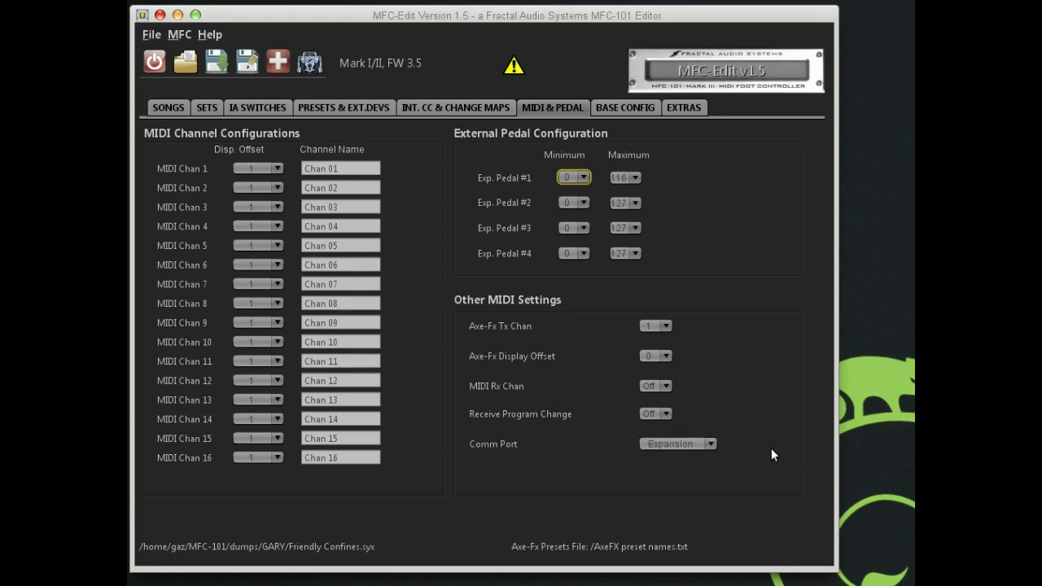
left_click(710, 446)
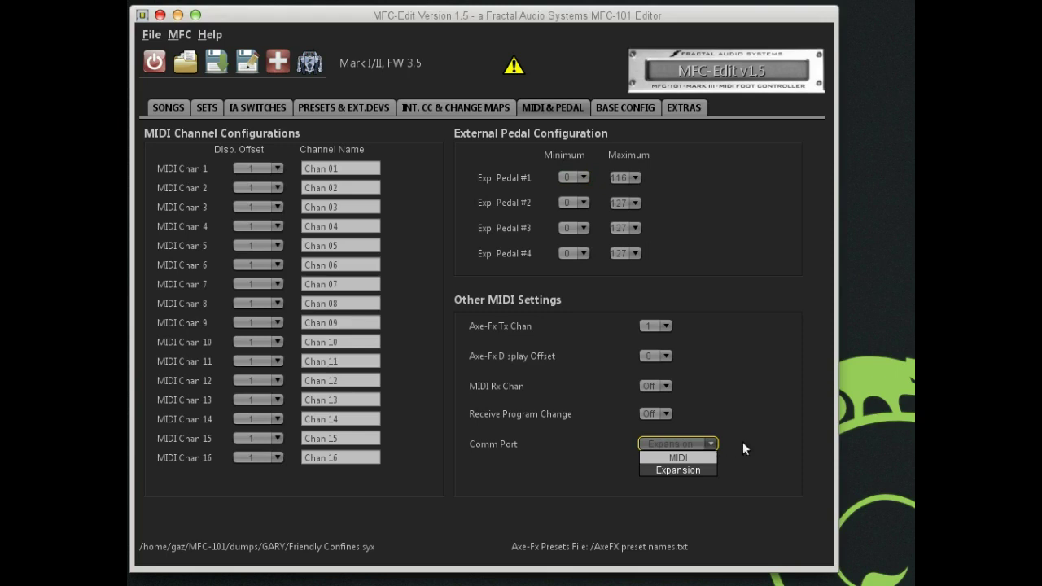
- Leave Comm Port at Expansion while switching between MIDI & Pedal and Base Config, ending on Base Config
left_click(742, 443)
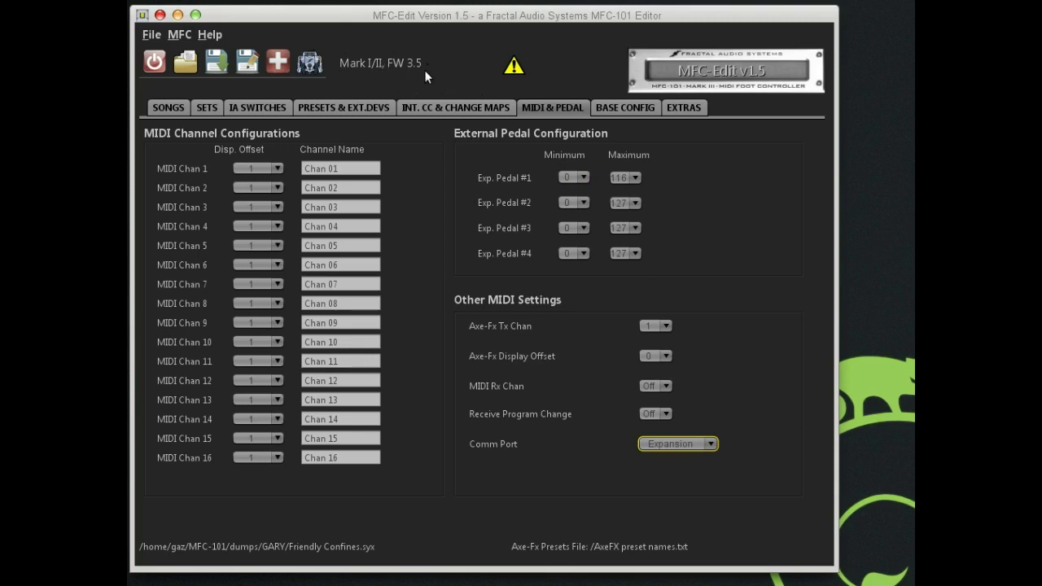
left_click(712, 446)
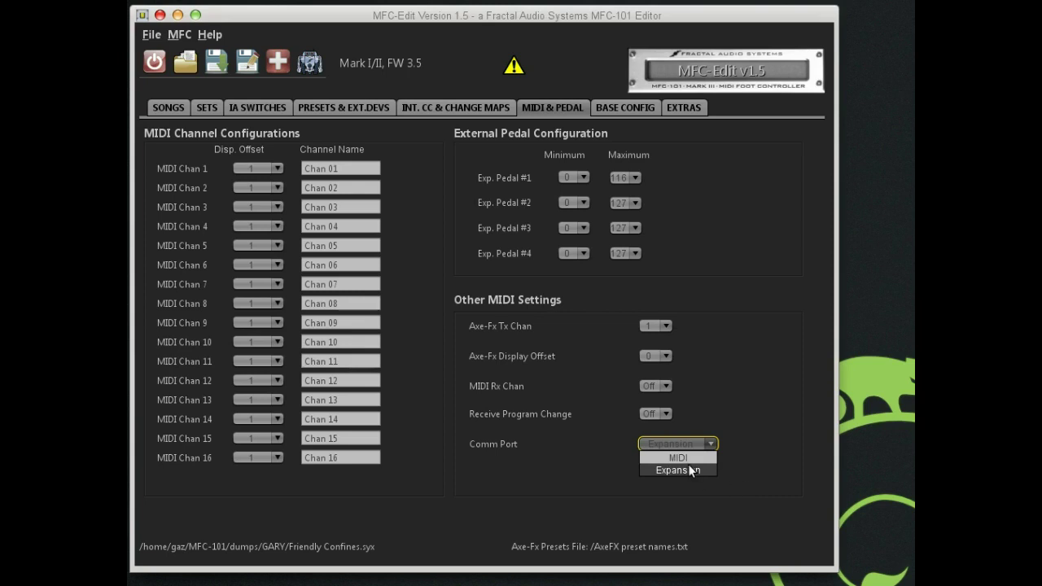
left_click(736, 486)
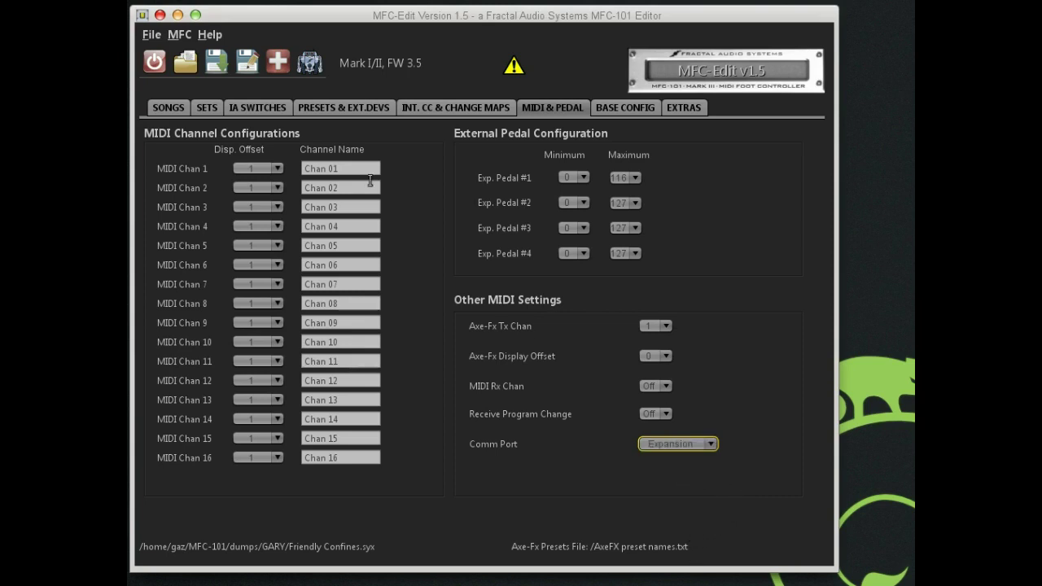
left_click(623, 108)
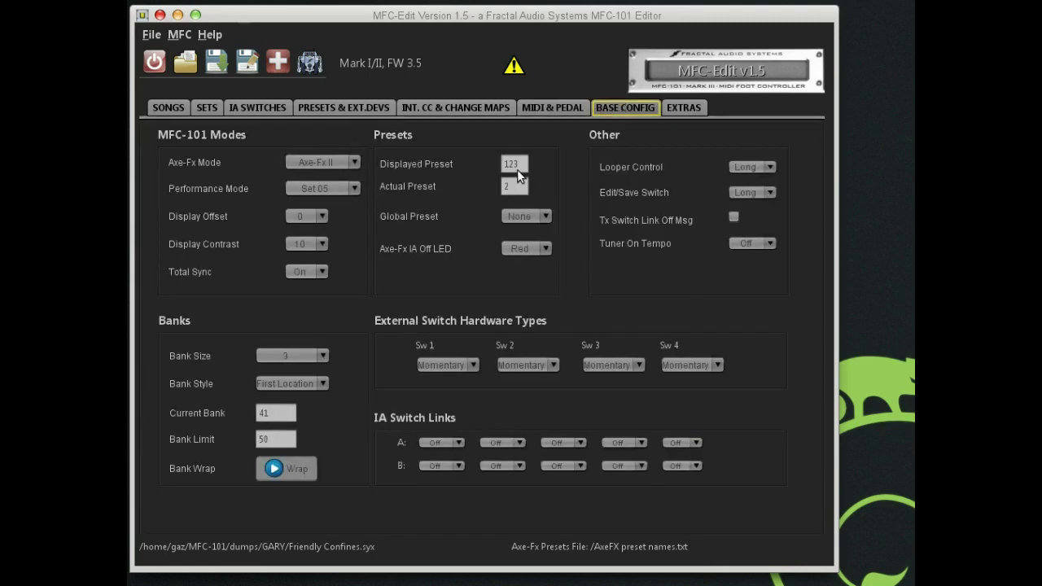
left_click(560, 102)
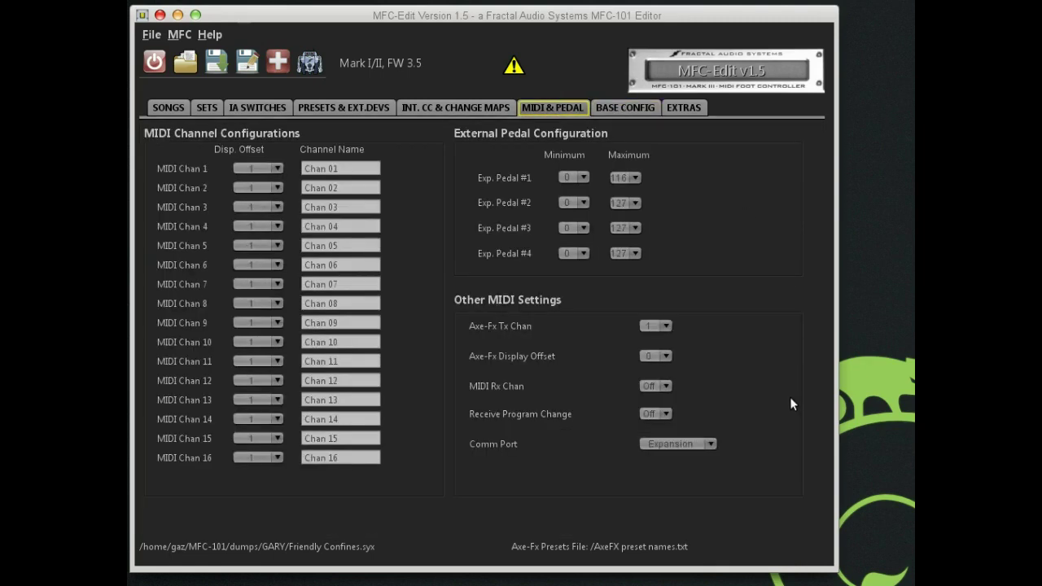
left_click(711, 443)
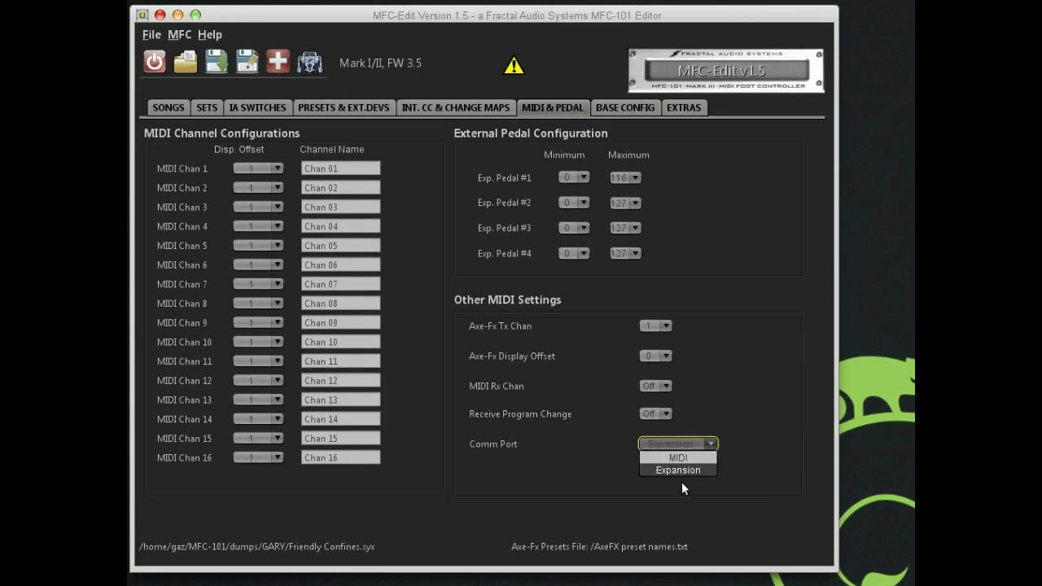
left_click(729, 314)
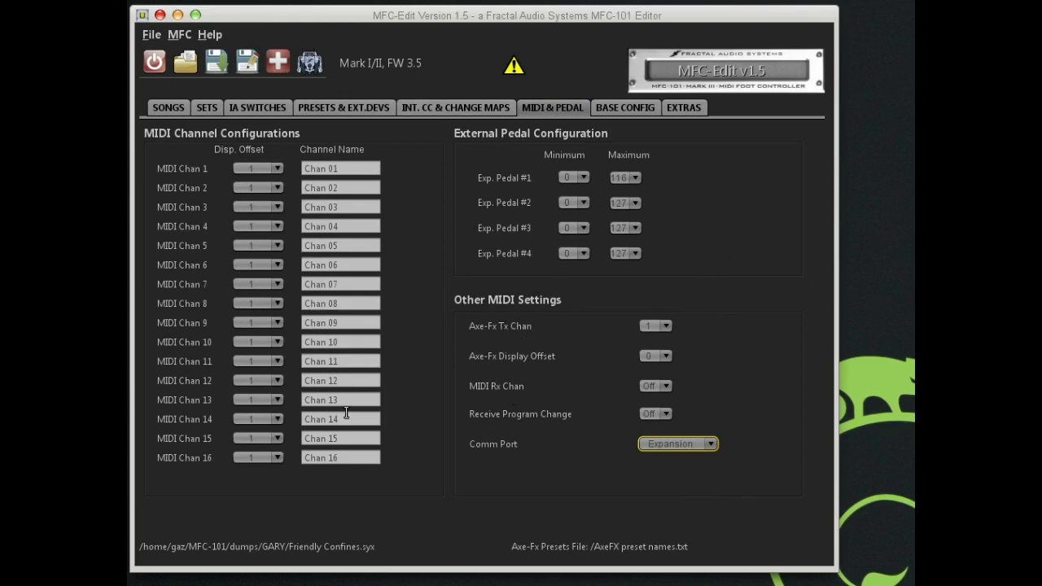
left_click(618, 108)
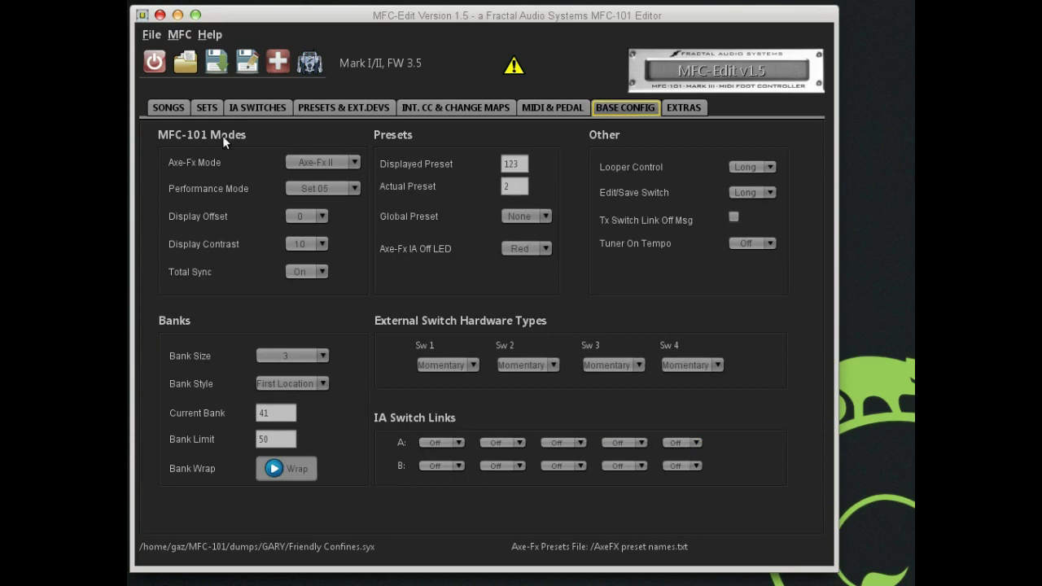
- Keep Axe-Fx Mode at Axe-Fx II, set Performance Mode to Friendly, and leave Global Preset at None
left_click(356, 162)
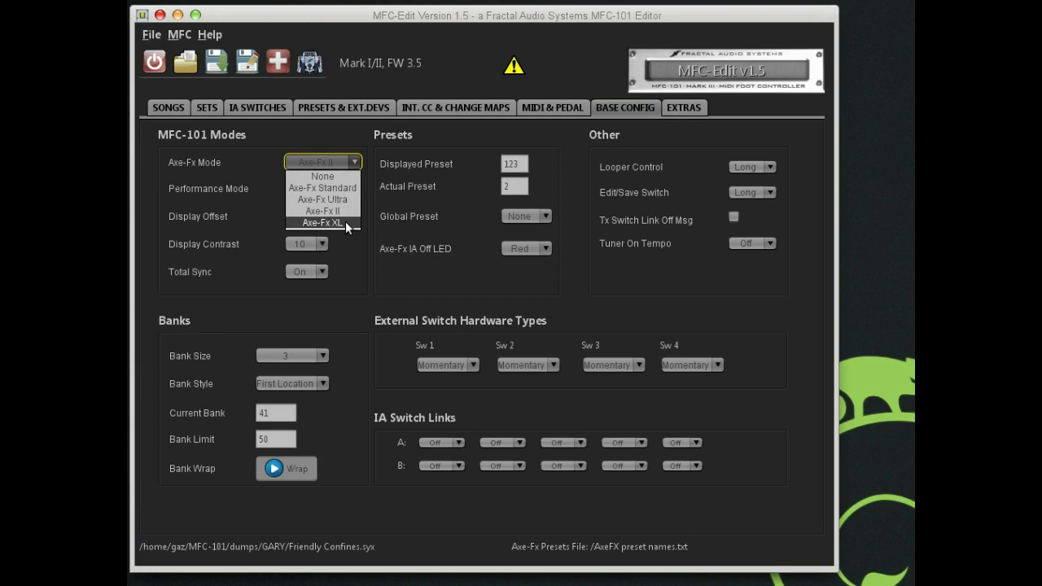
left_click(359, 266)
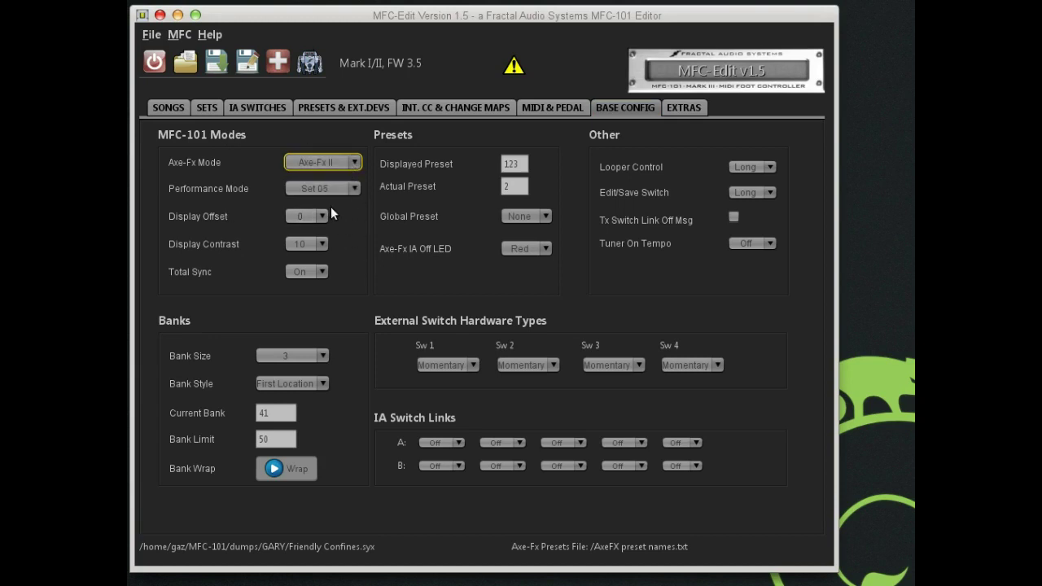
left_click(354, 188)
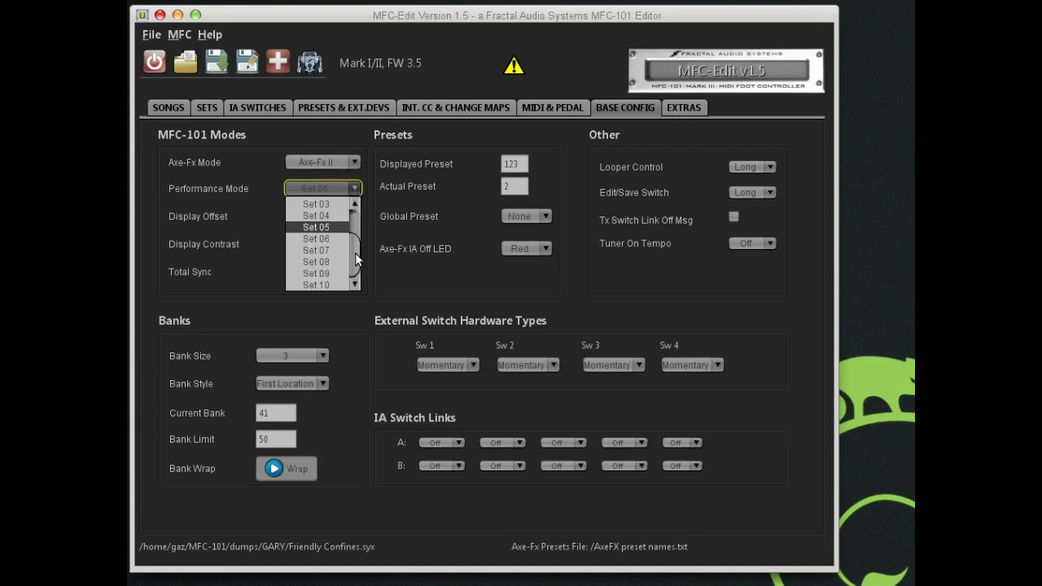
scroll(355, 252, "up", 2)
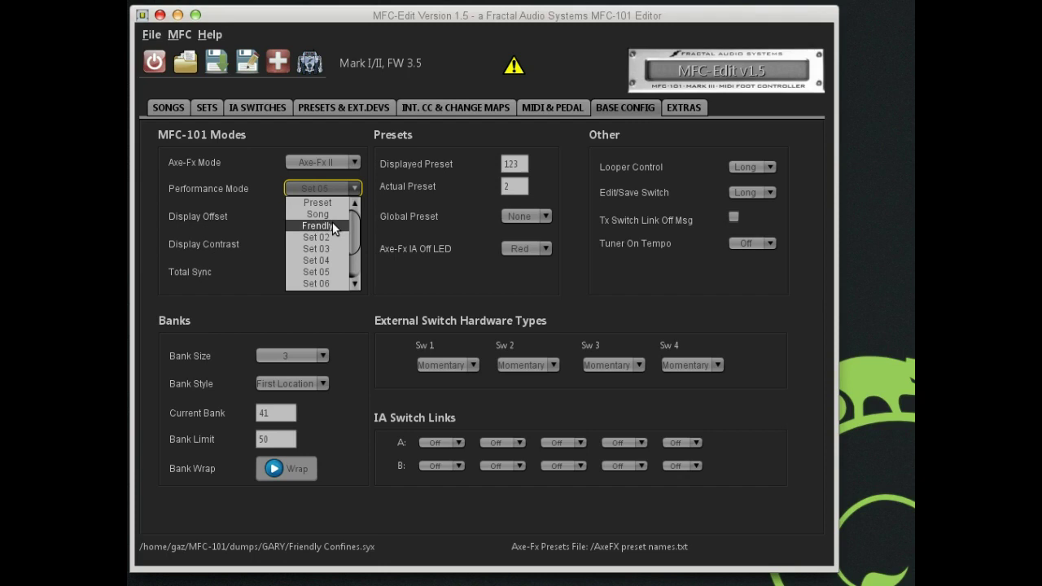
left_click(331, 228)
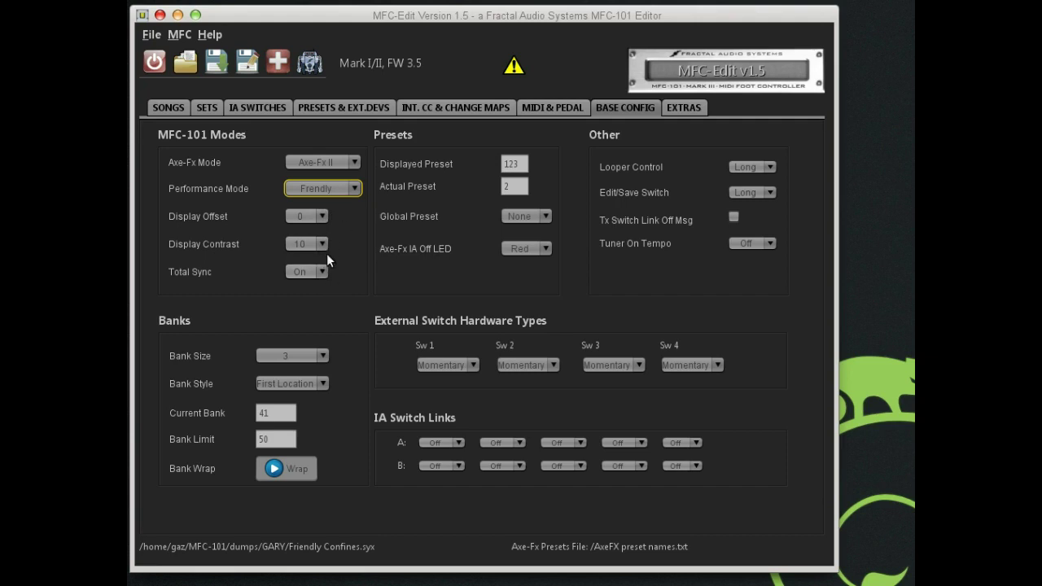
left_click(547, 216)
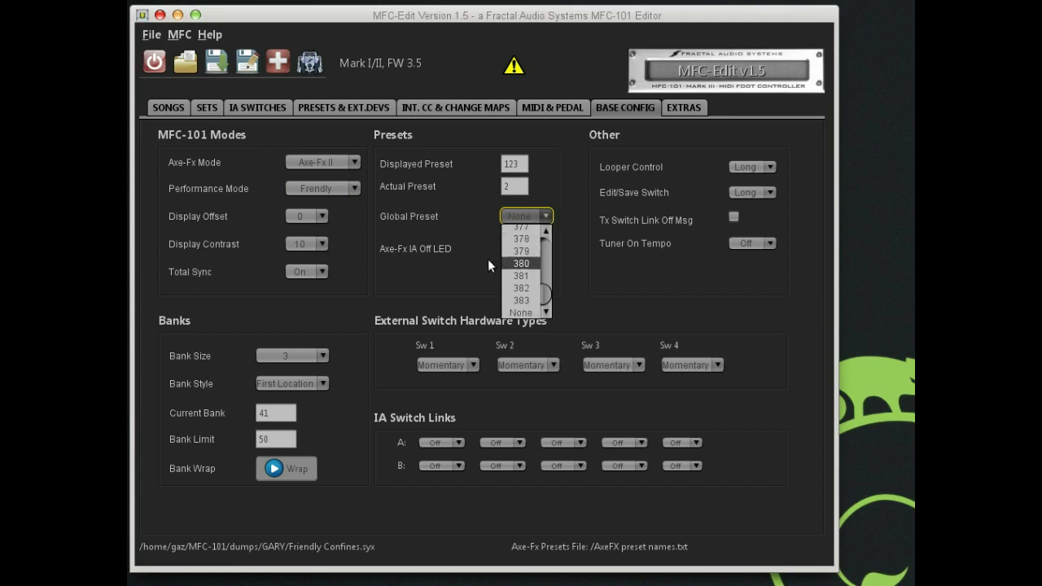
left_click(478, 235)
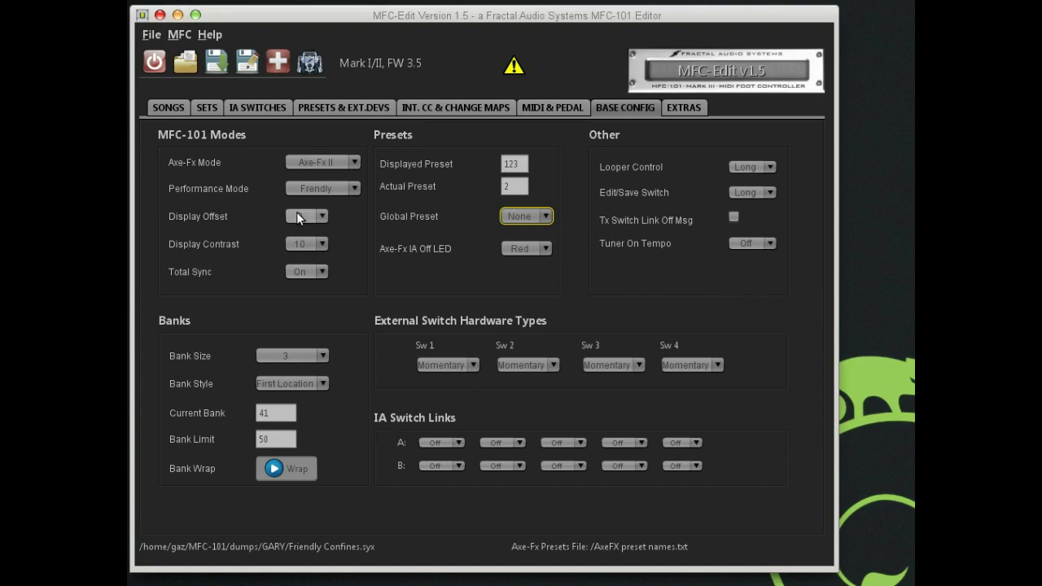
left_click(324, 355)
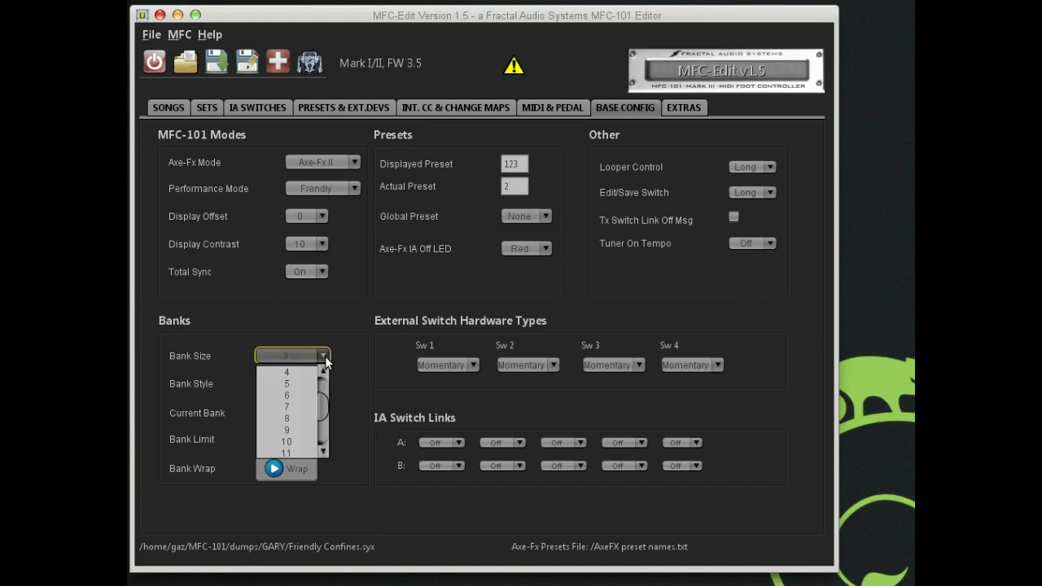
left_click(309, 336)
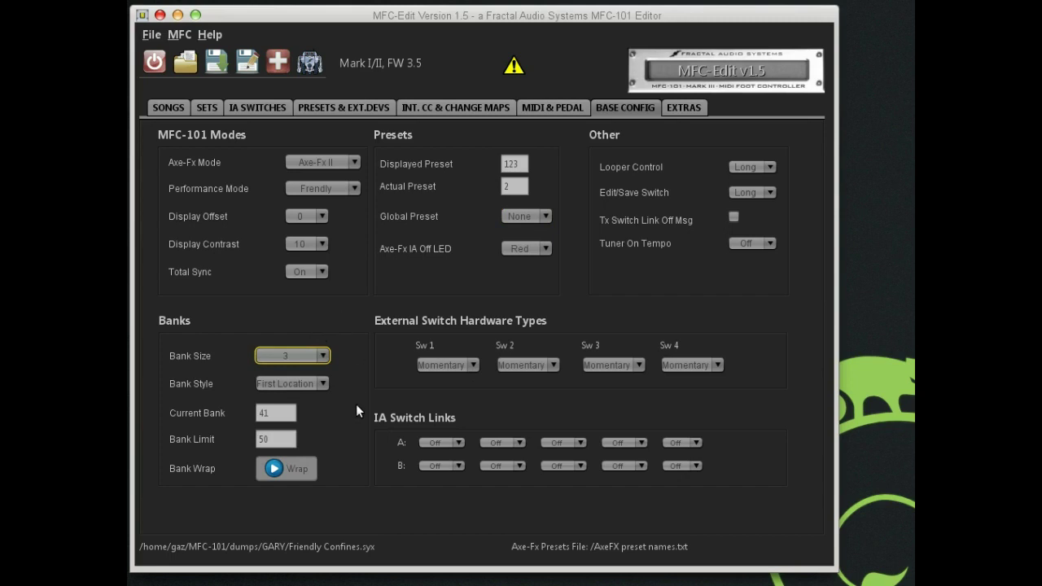
left_click(323, 385)
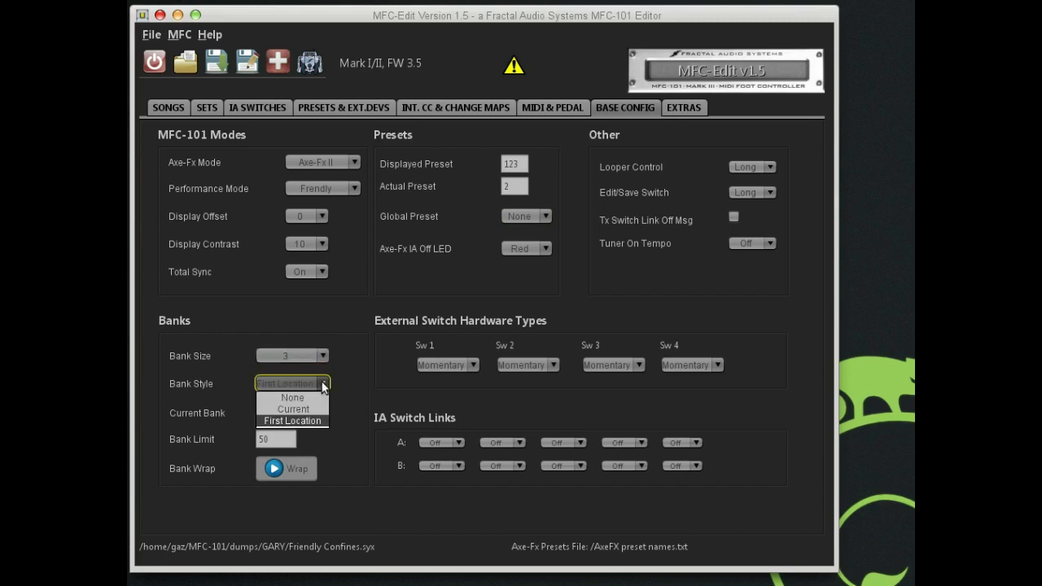
left_click(342, 382)
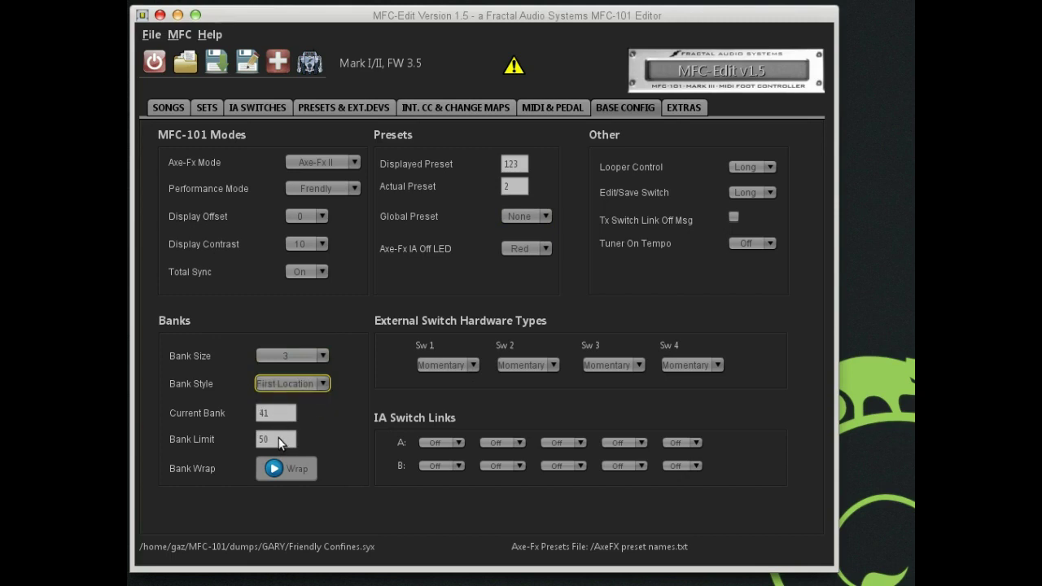
left_click(275, 472)
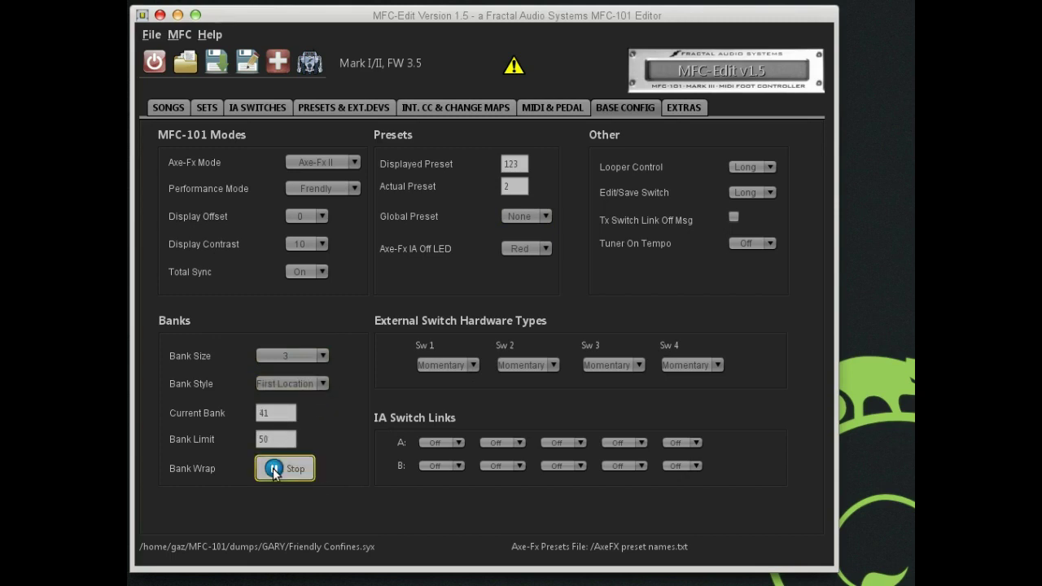
left_click(274, 472)
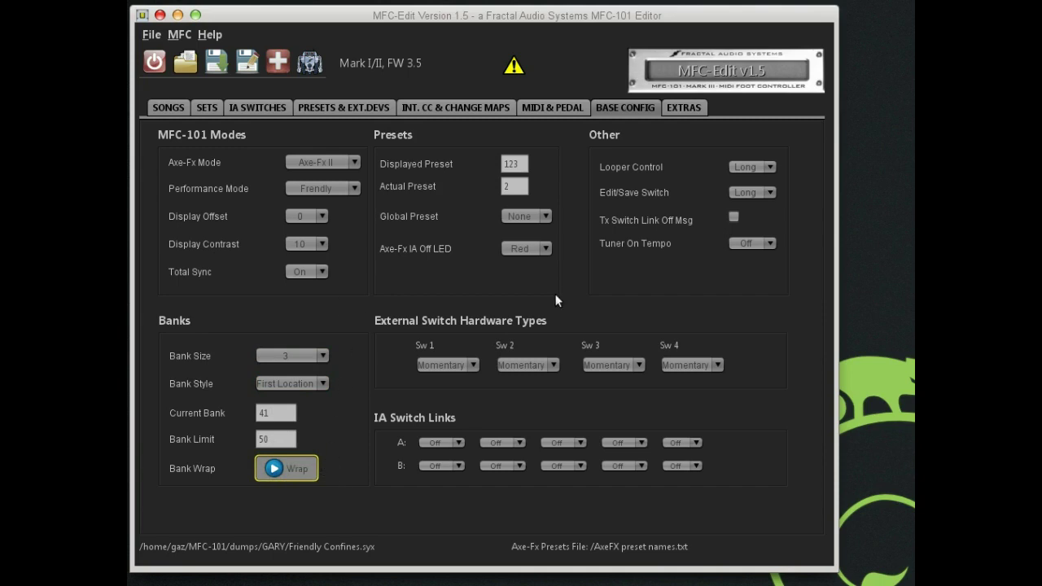
- Try switch 1's hardware type as Toggle, then set it back to Momentary
left_click(472, 364)
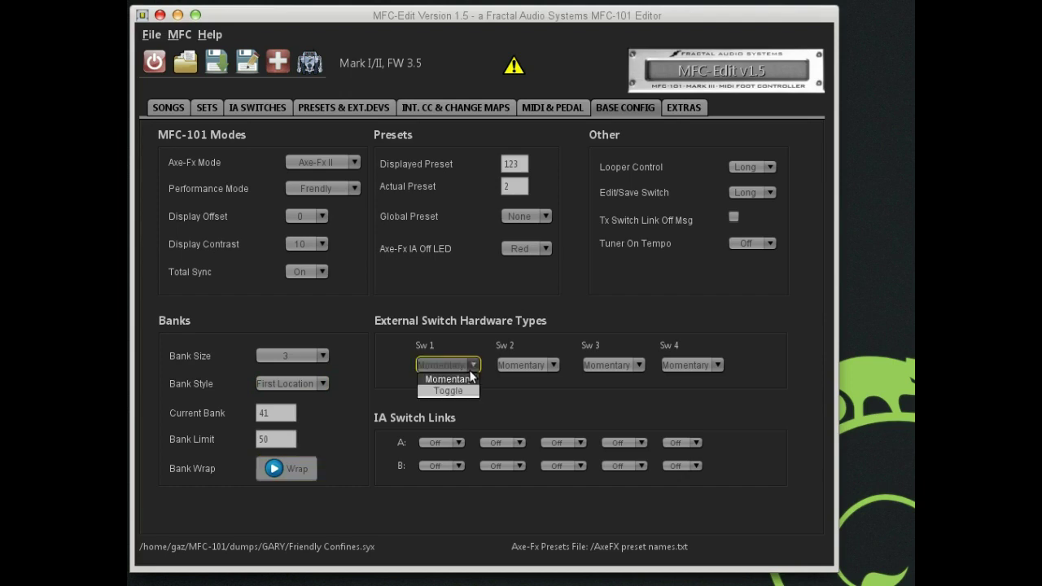
left_click(458, 380)
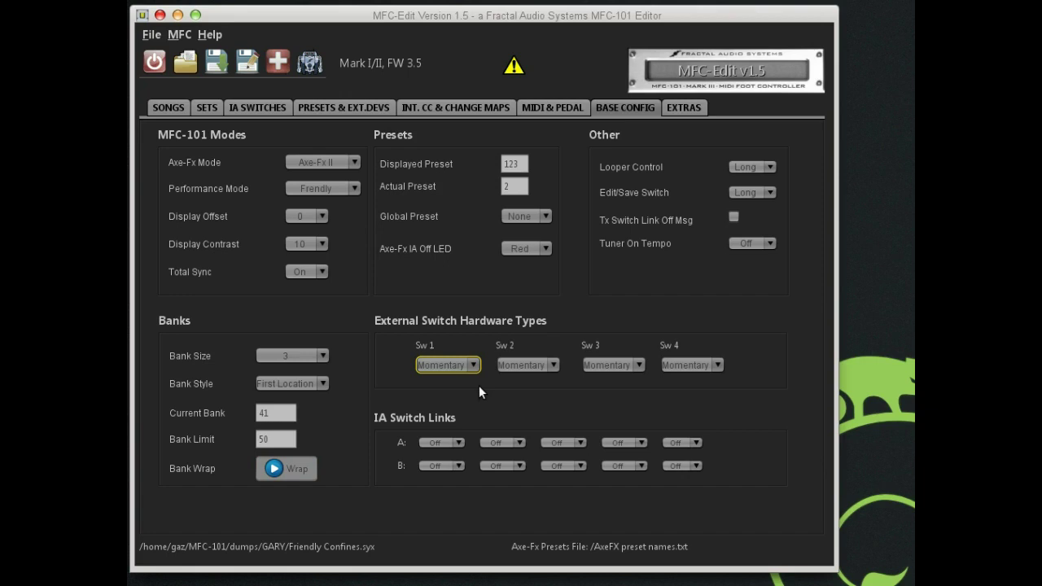
left_click(474, 366)
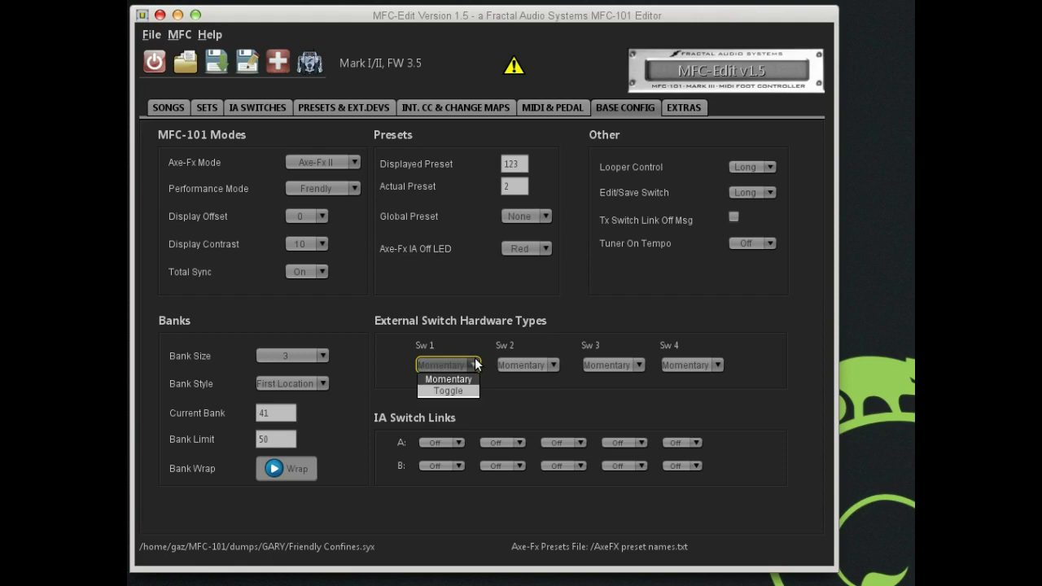
left_click(457, 391)
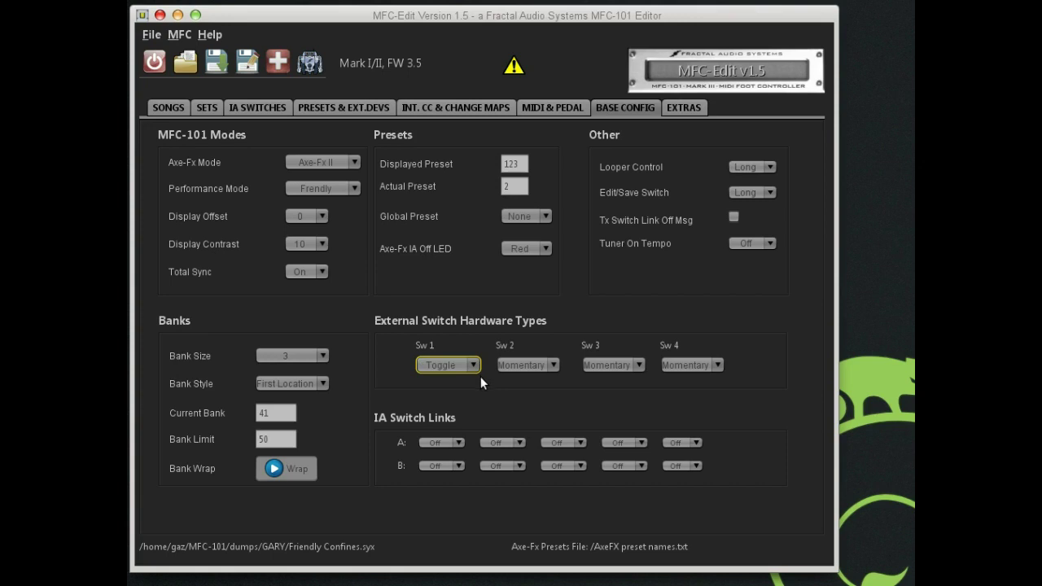
left_click(473, 366)
left_click(447, 379)
- Check the fifth A-row IA Switch Link choices, leaving it Off, and show the Extras preferences
left_click(690, 444)
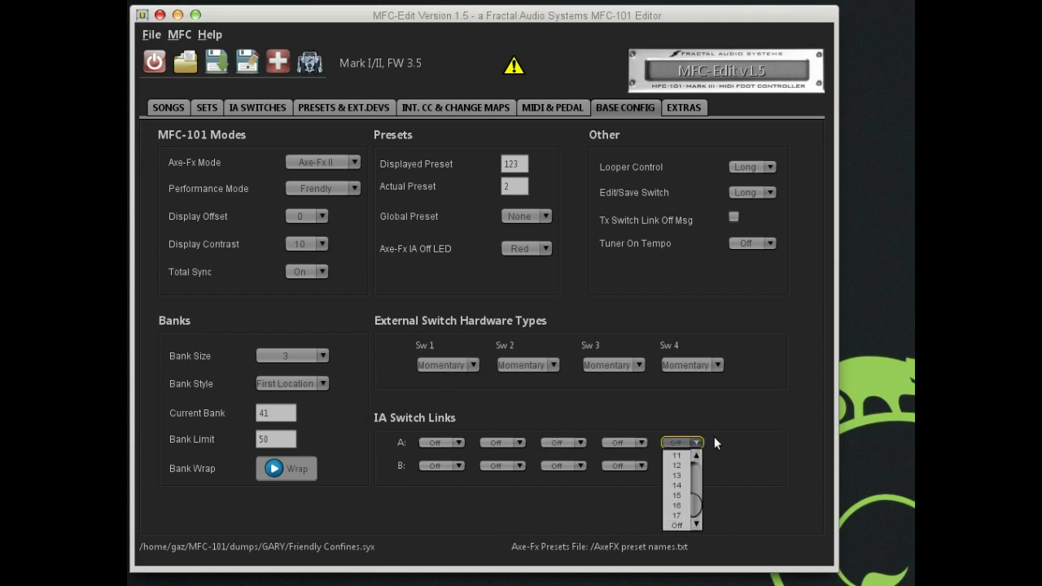
left_click(715, 435)
left_click(692, 443)
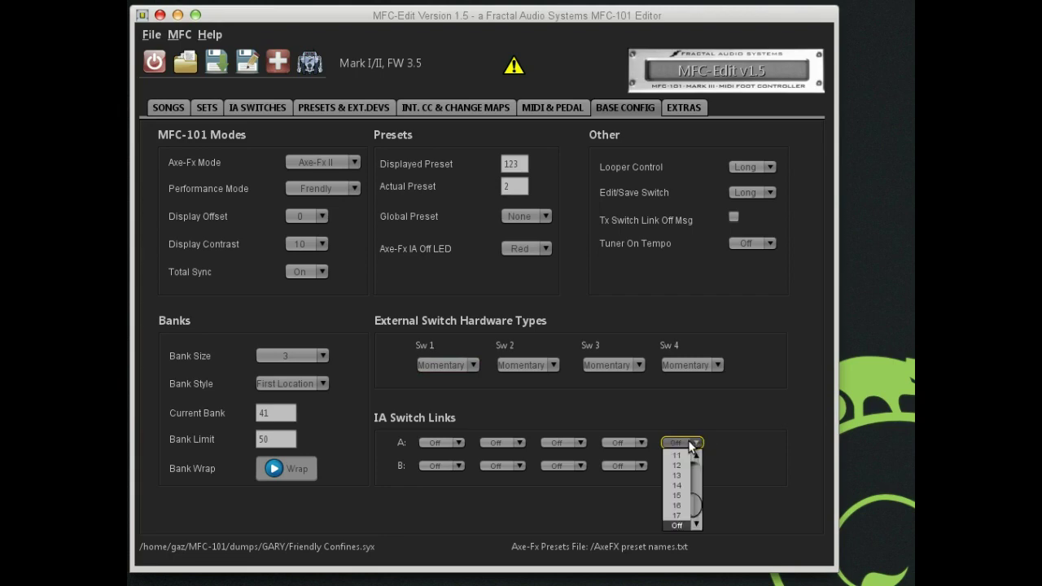
left_click(683, 530)
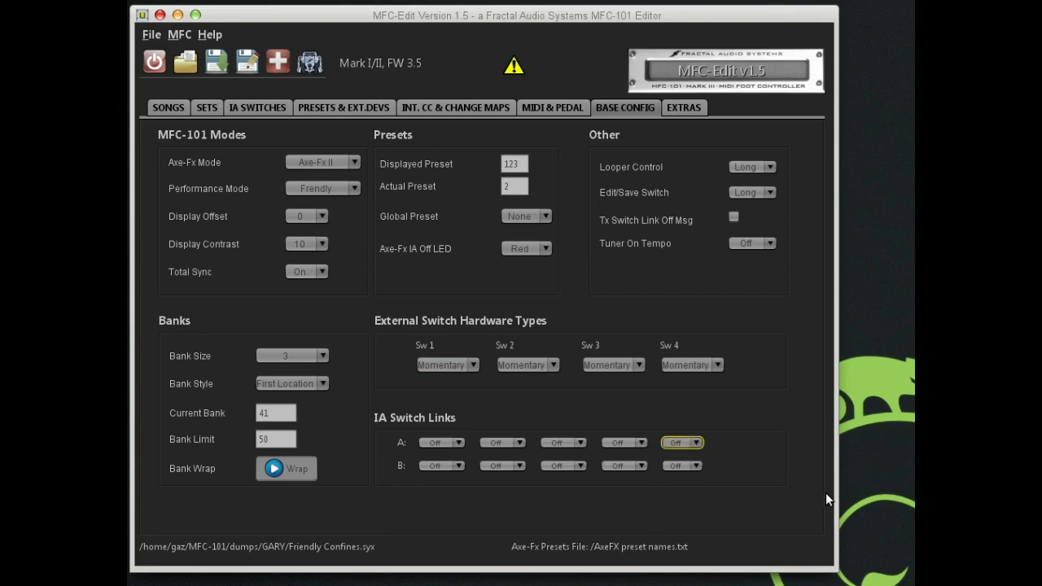
left_click(688, 112)
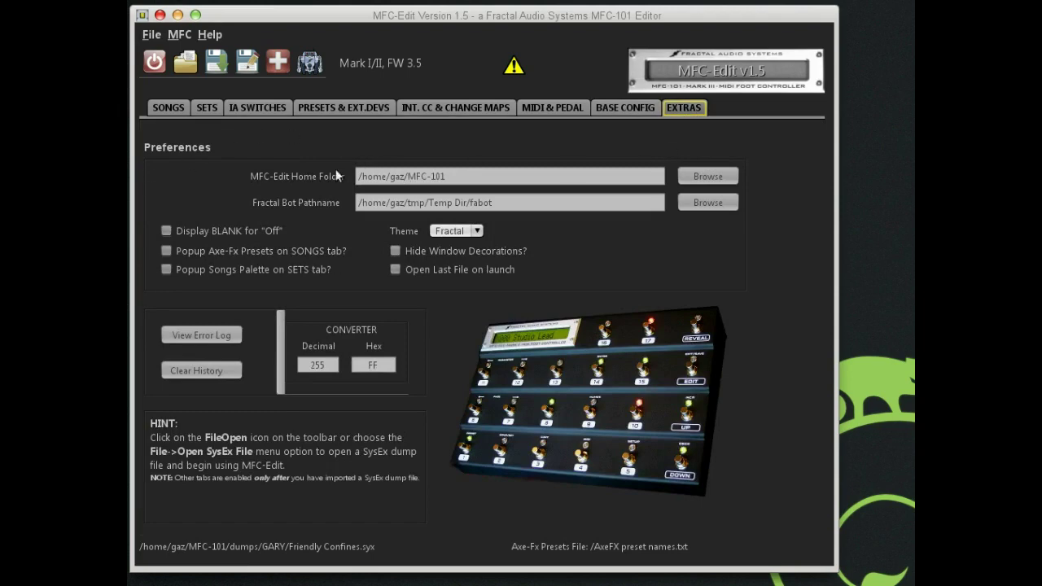
left_click(448, 178)
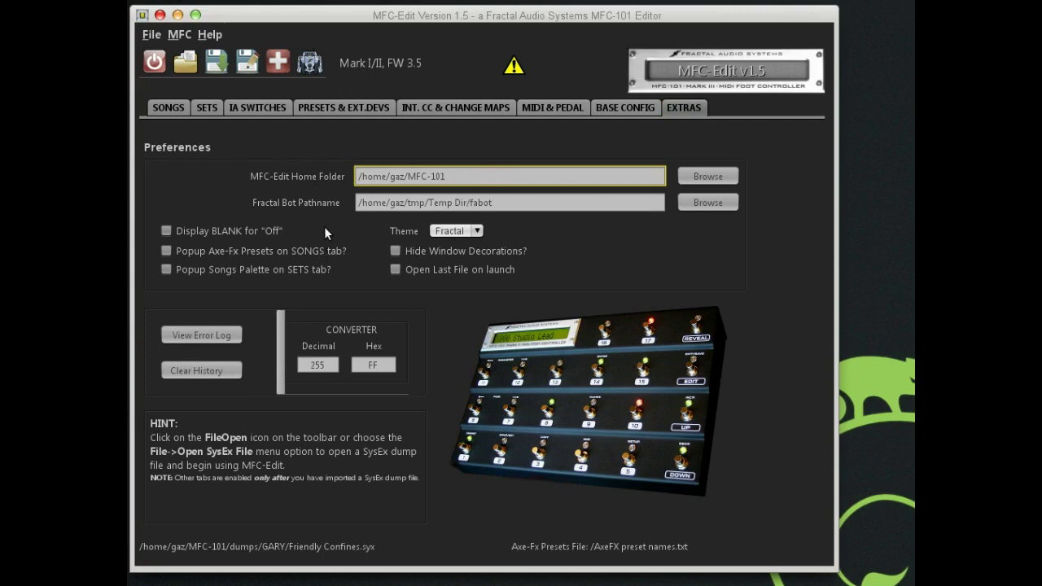
left_click(359, 204)
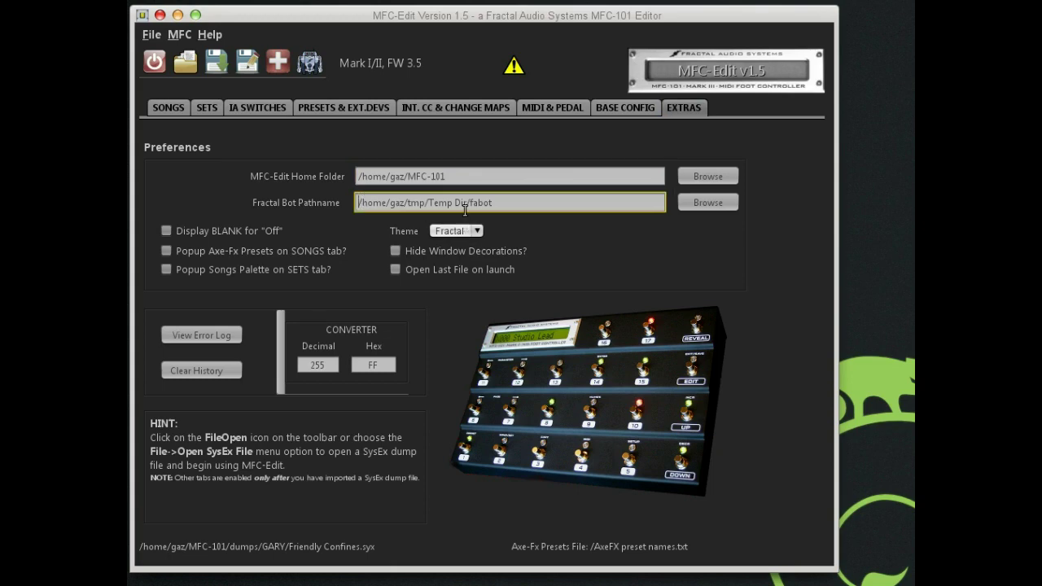
left_click(310, 63)
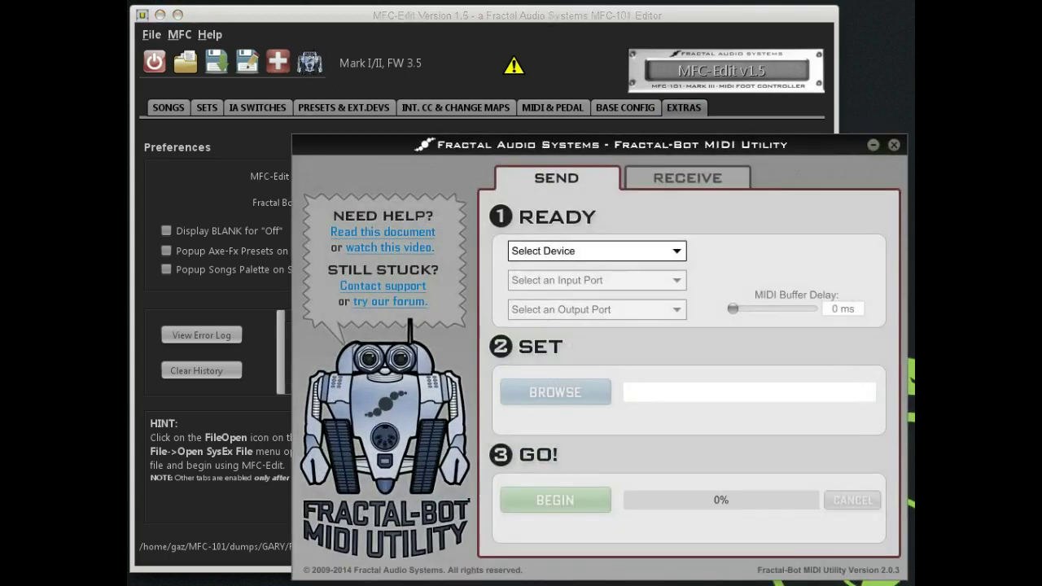
left_click(894, 144)
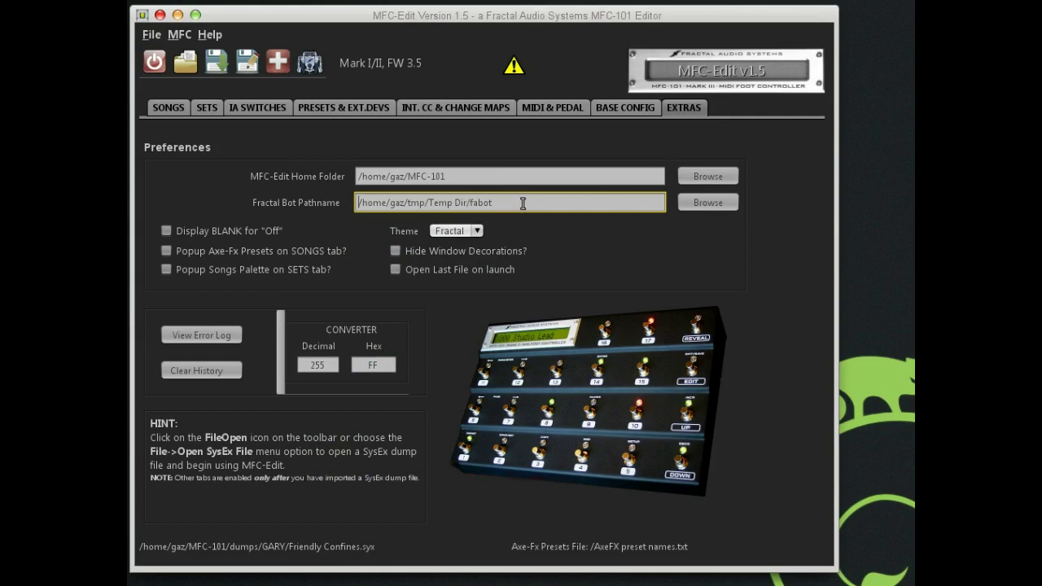
left_click(690, 206)
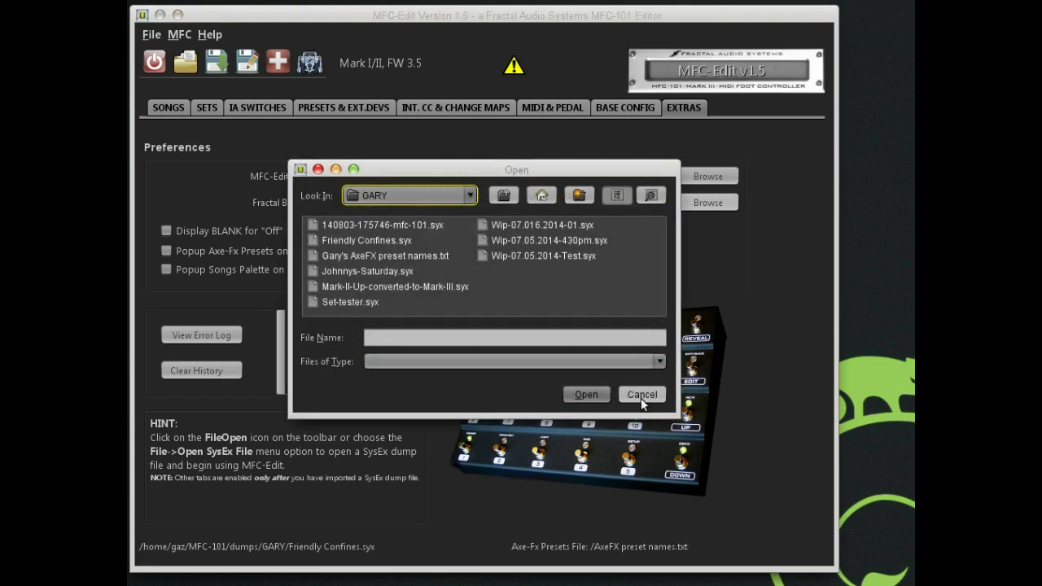
left_click(645, 393)
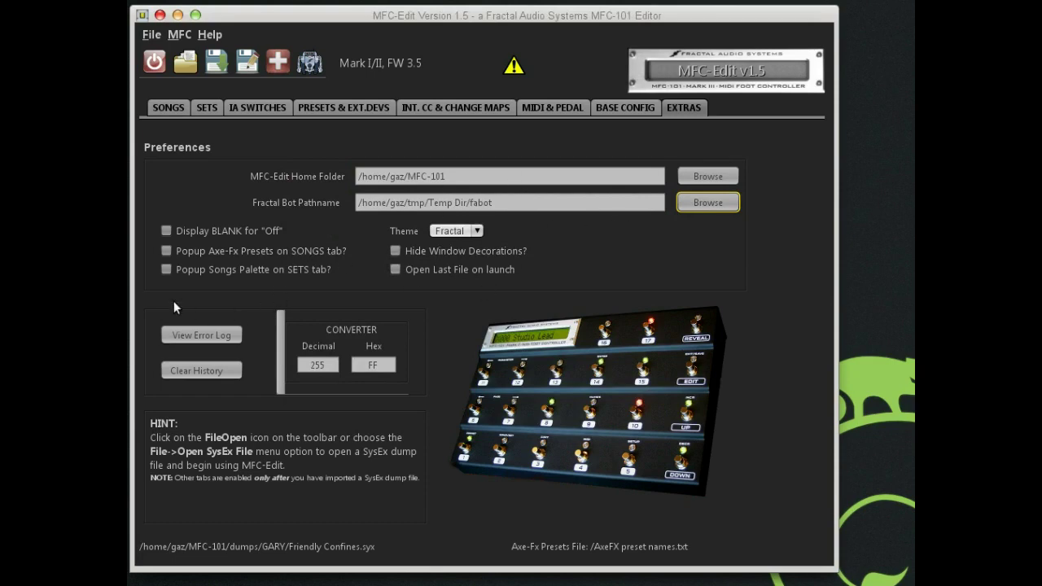
left_click(550, 103)
left_click(614, 108)
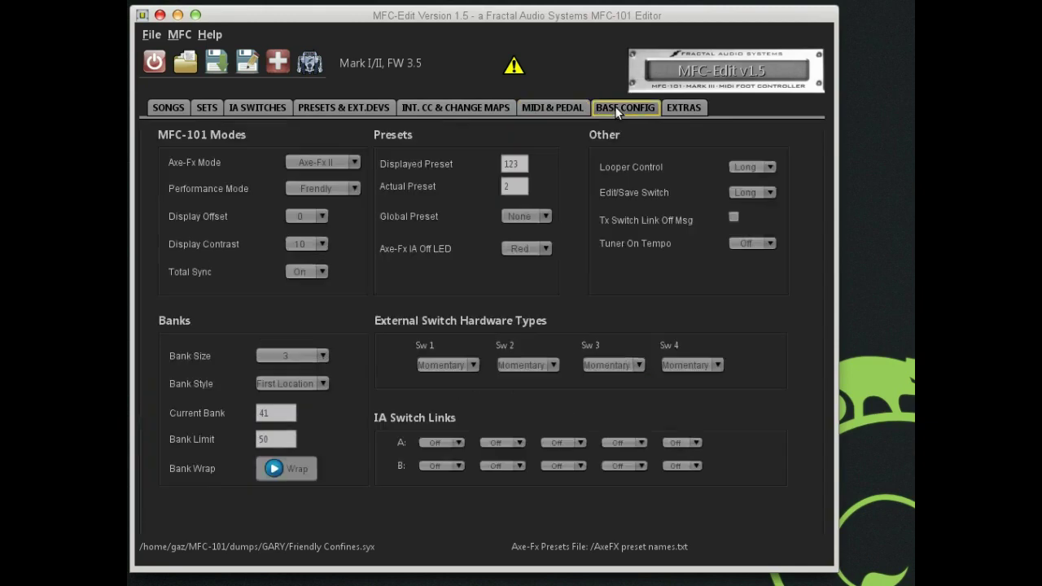
left_click(343, 107)
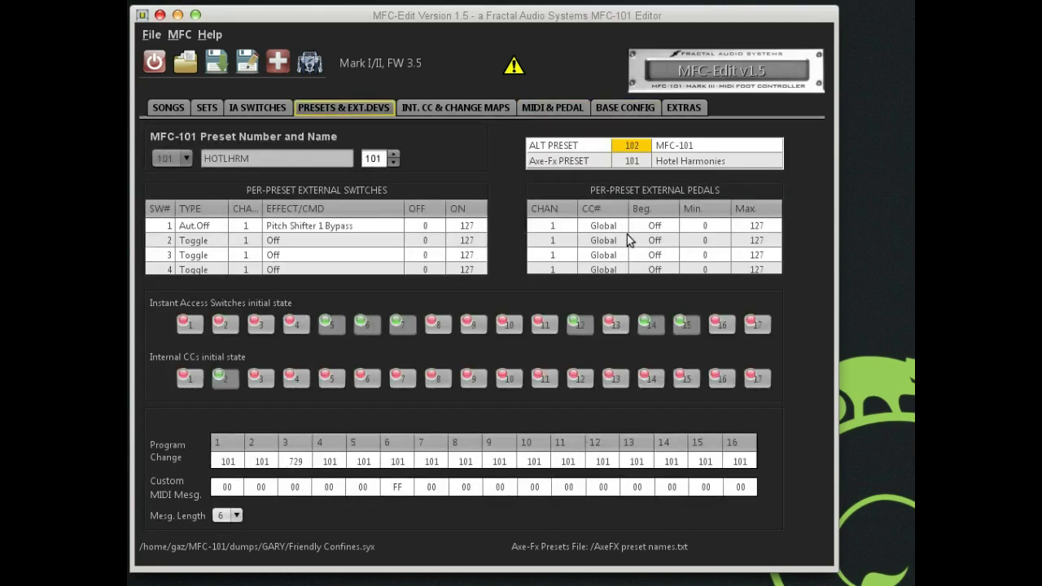
left_click(682, 105)
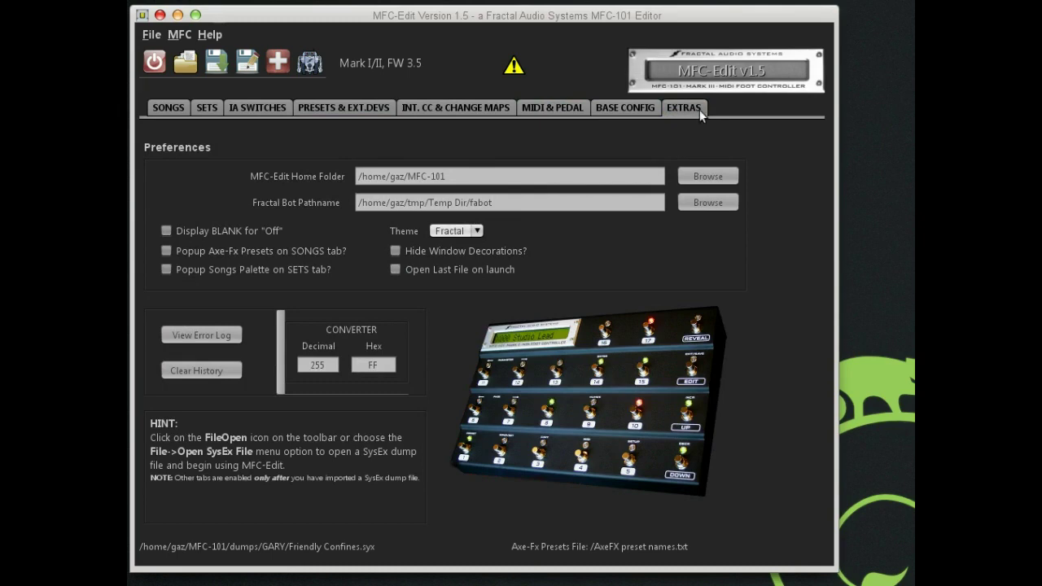
left_click(629, 106)
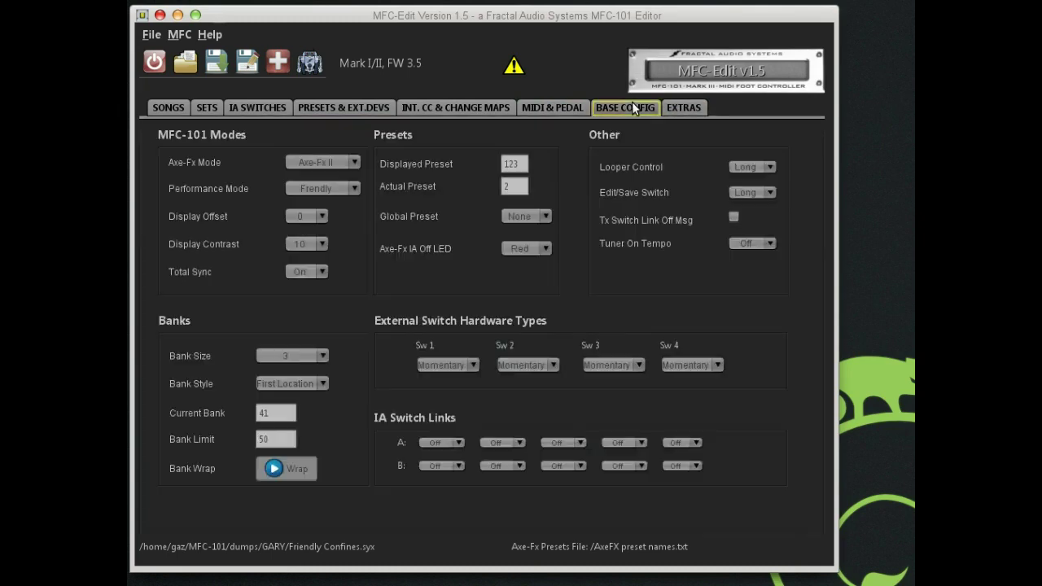
left_click(688, 111)
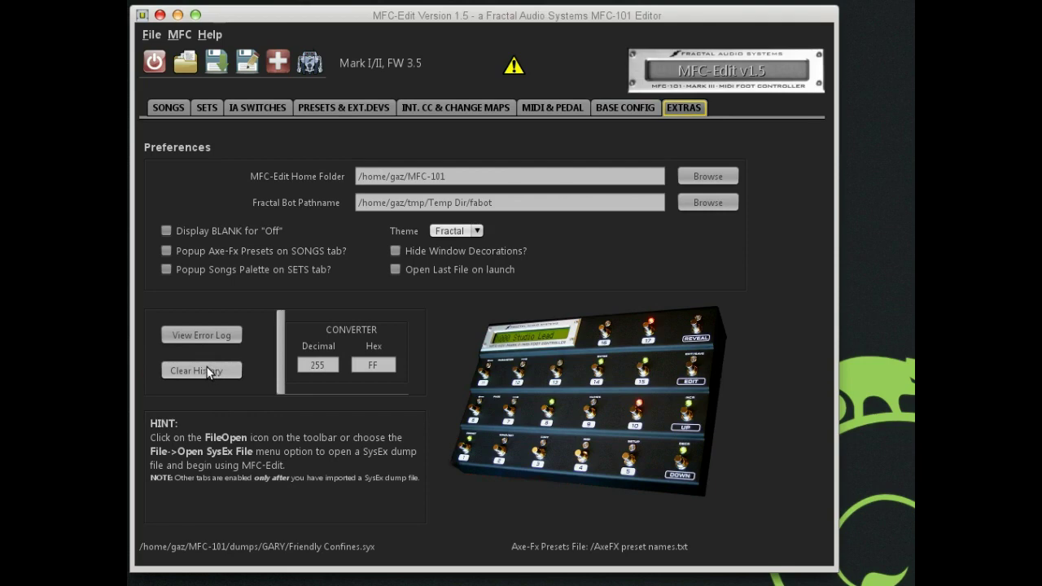
left_click(147, 35)
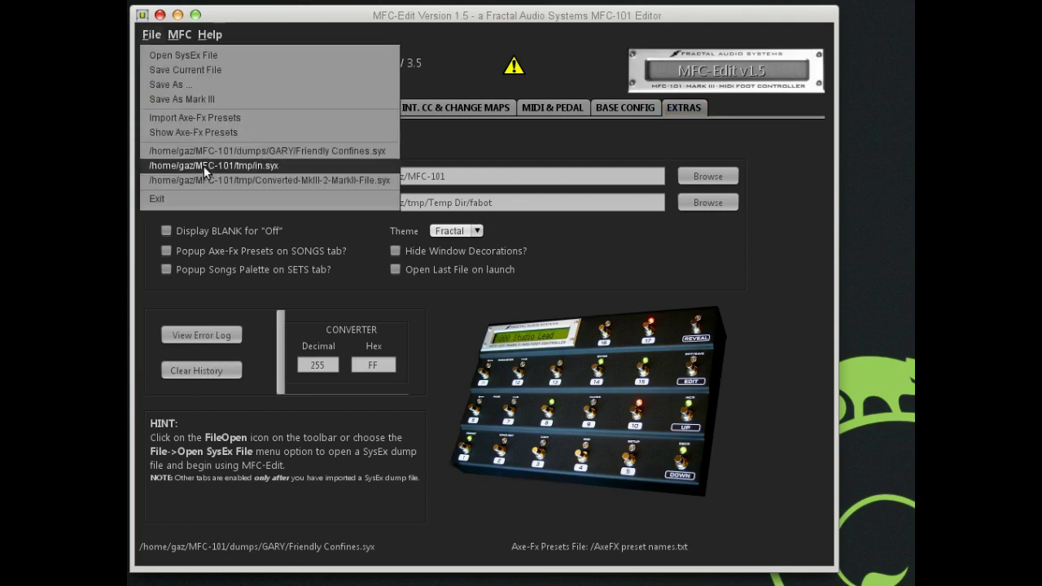
left_click(255, 18)
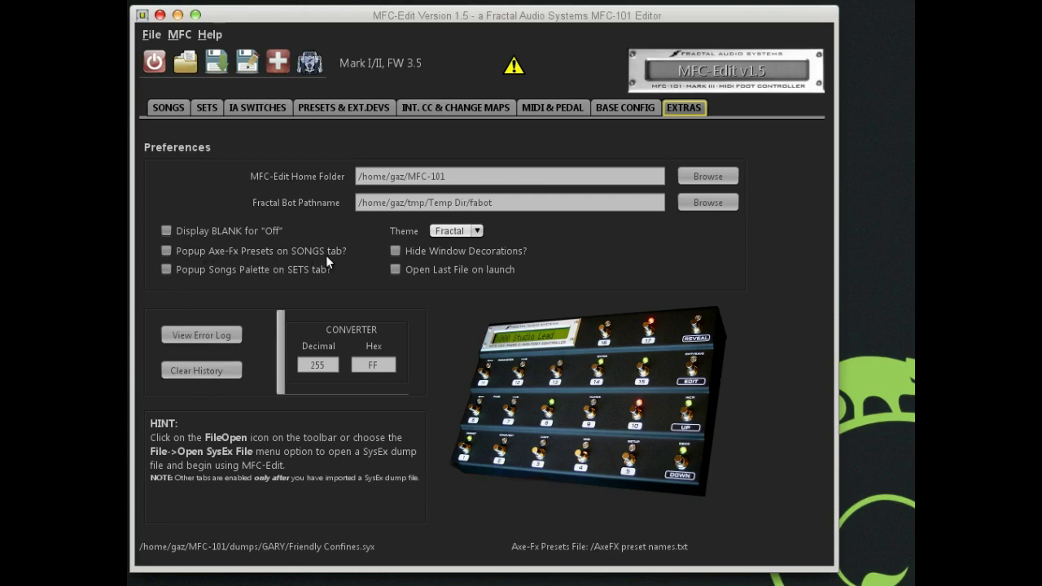
left_click(165, 251)
left_click(206, 108)
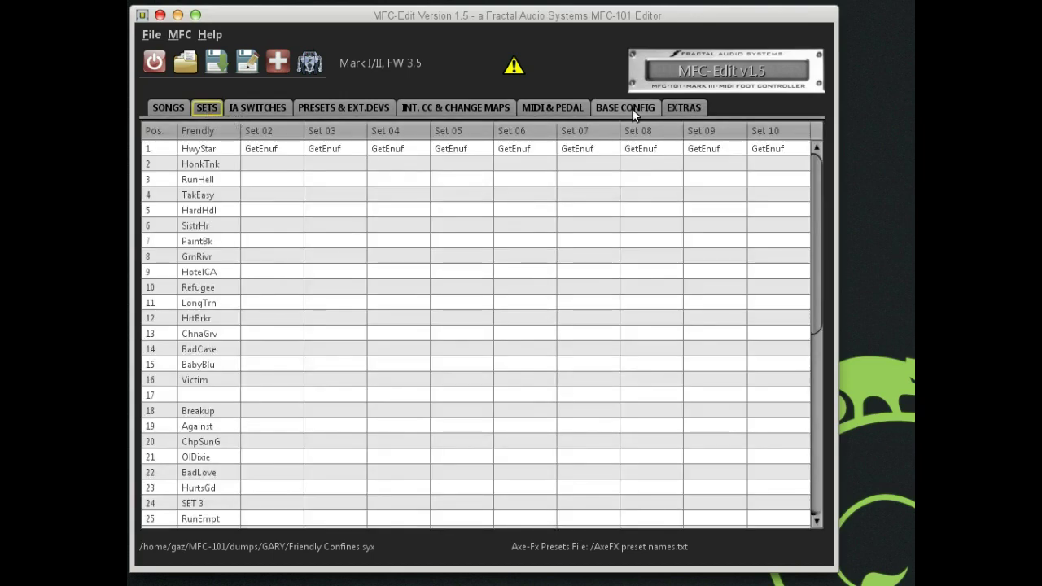
right_click(302, 214)
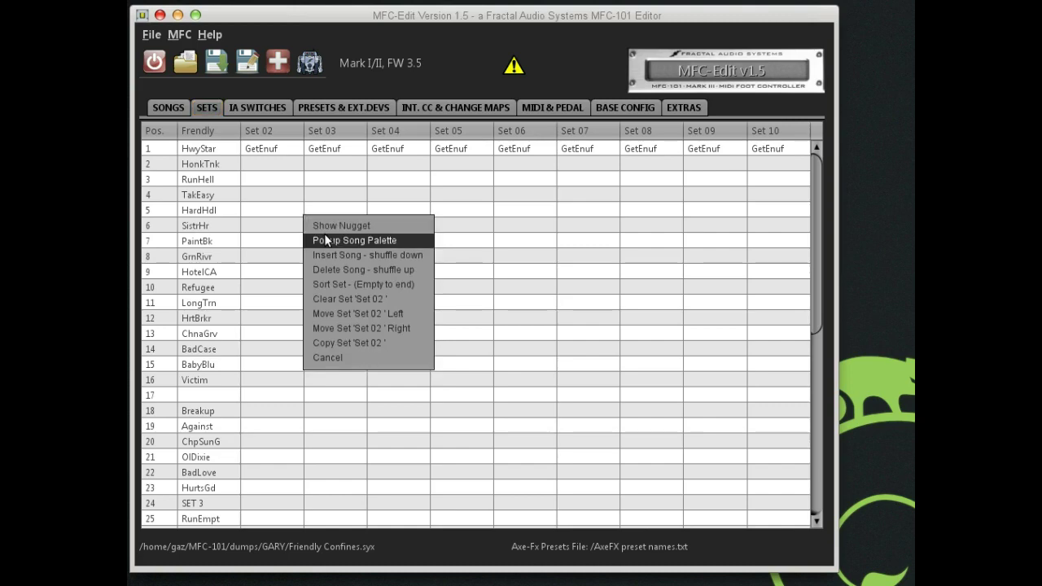
left_click(325, 238)
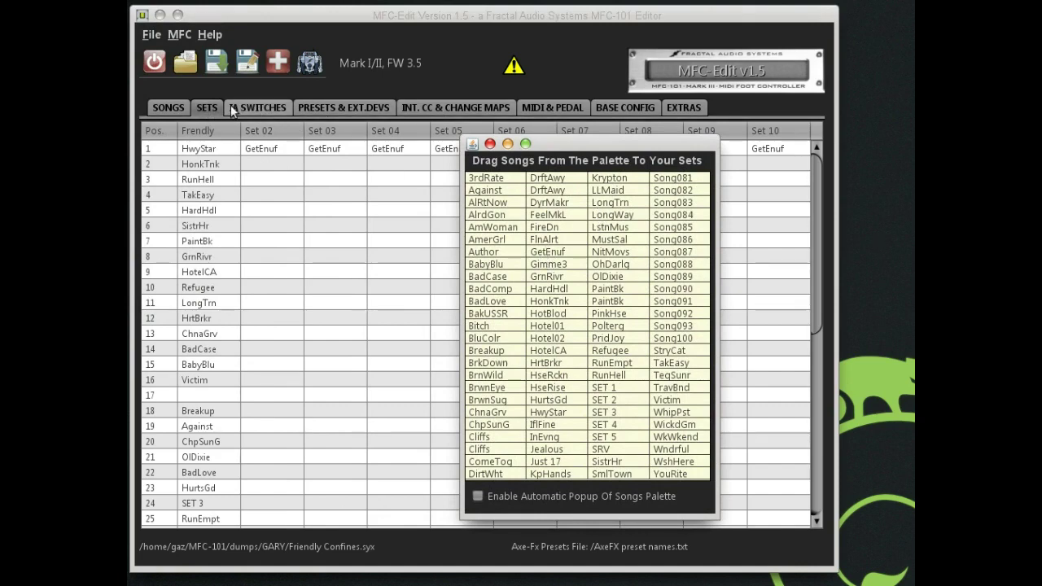
left_click(168, 107)
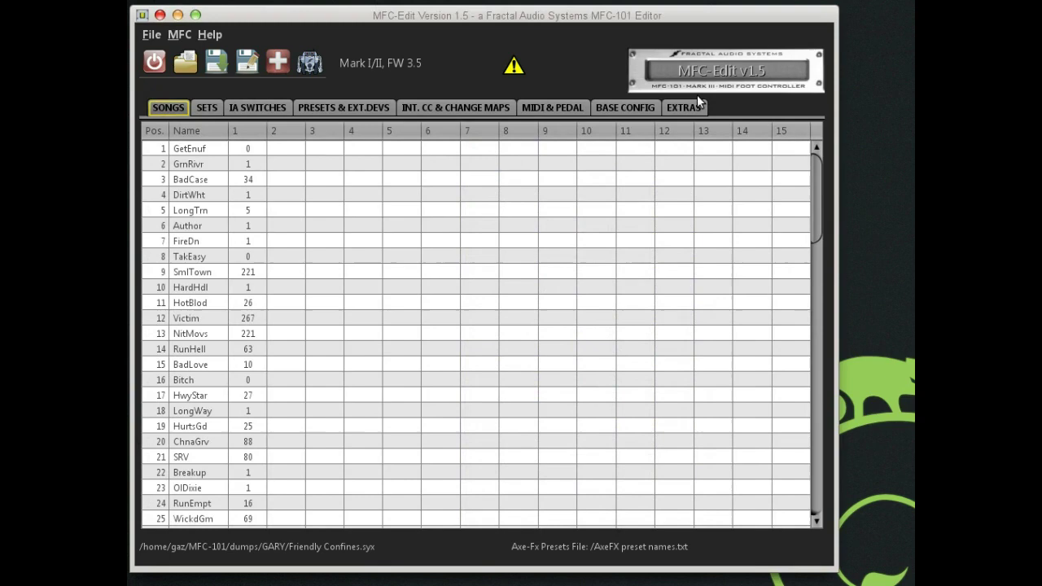
left_click(686, 107)
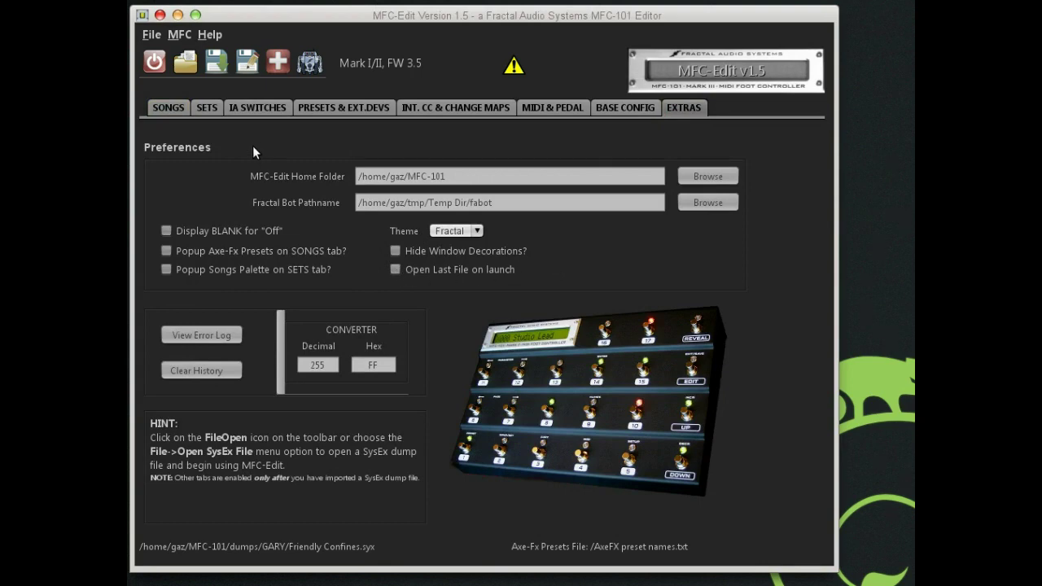
left_click(193, 70)
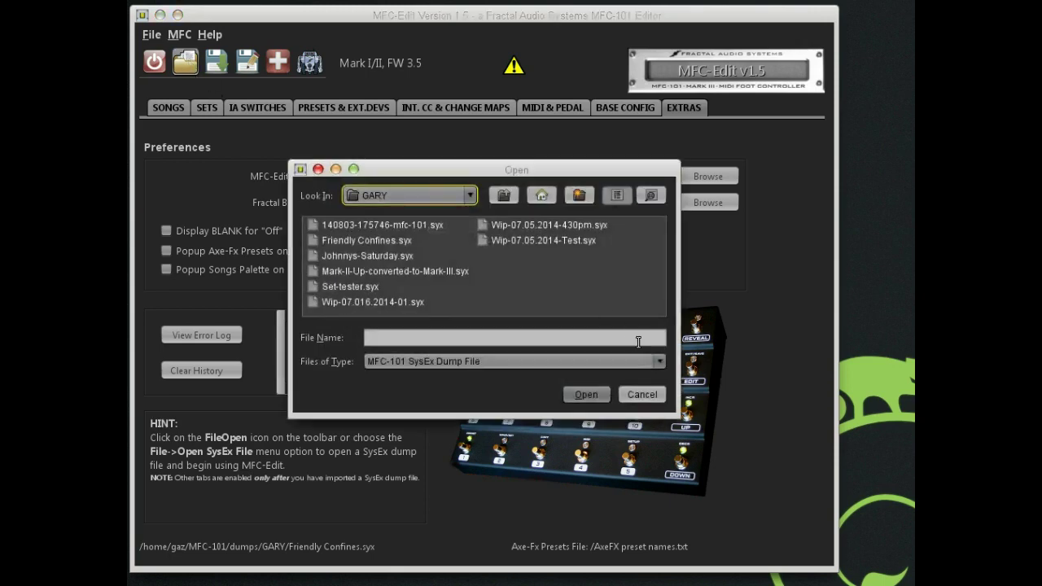
left_click(639, 390)
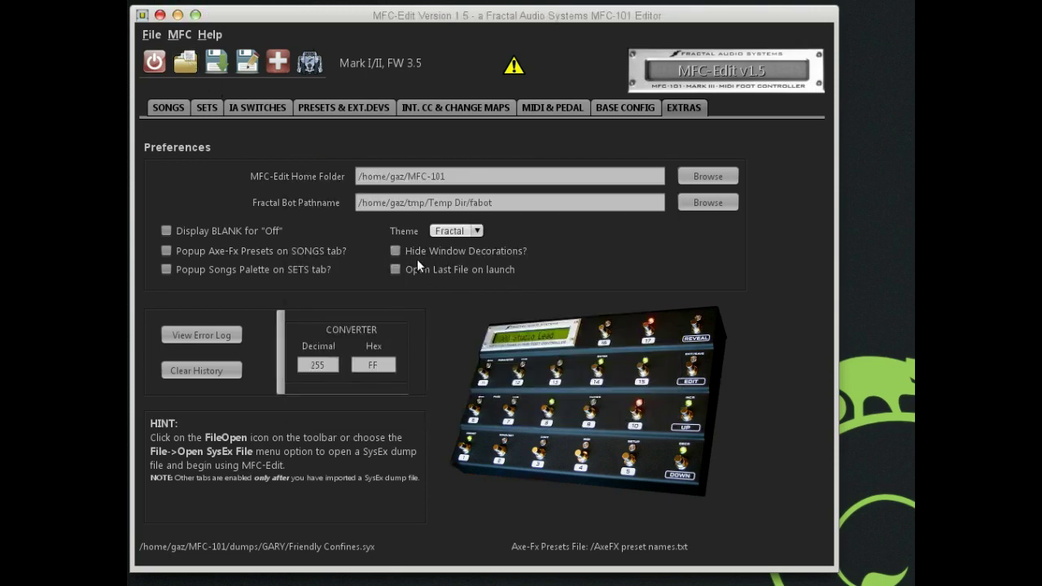